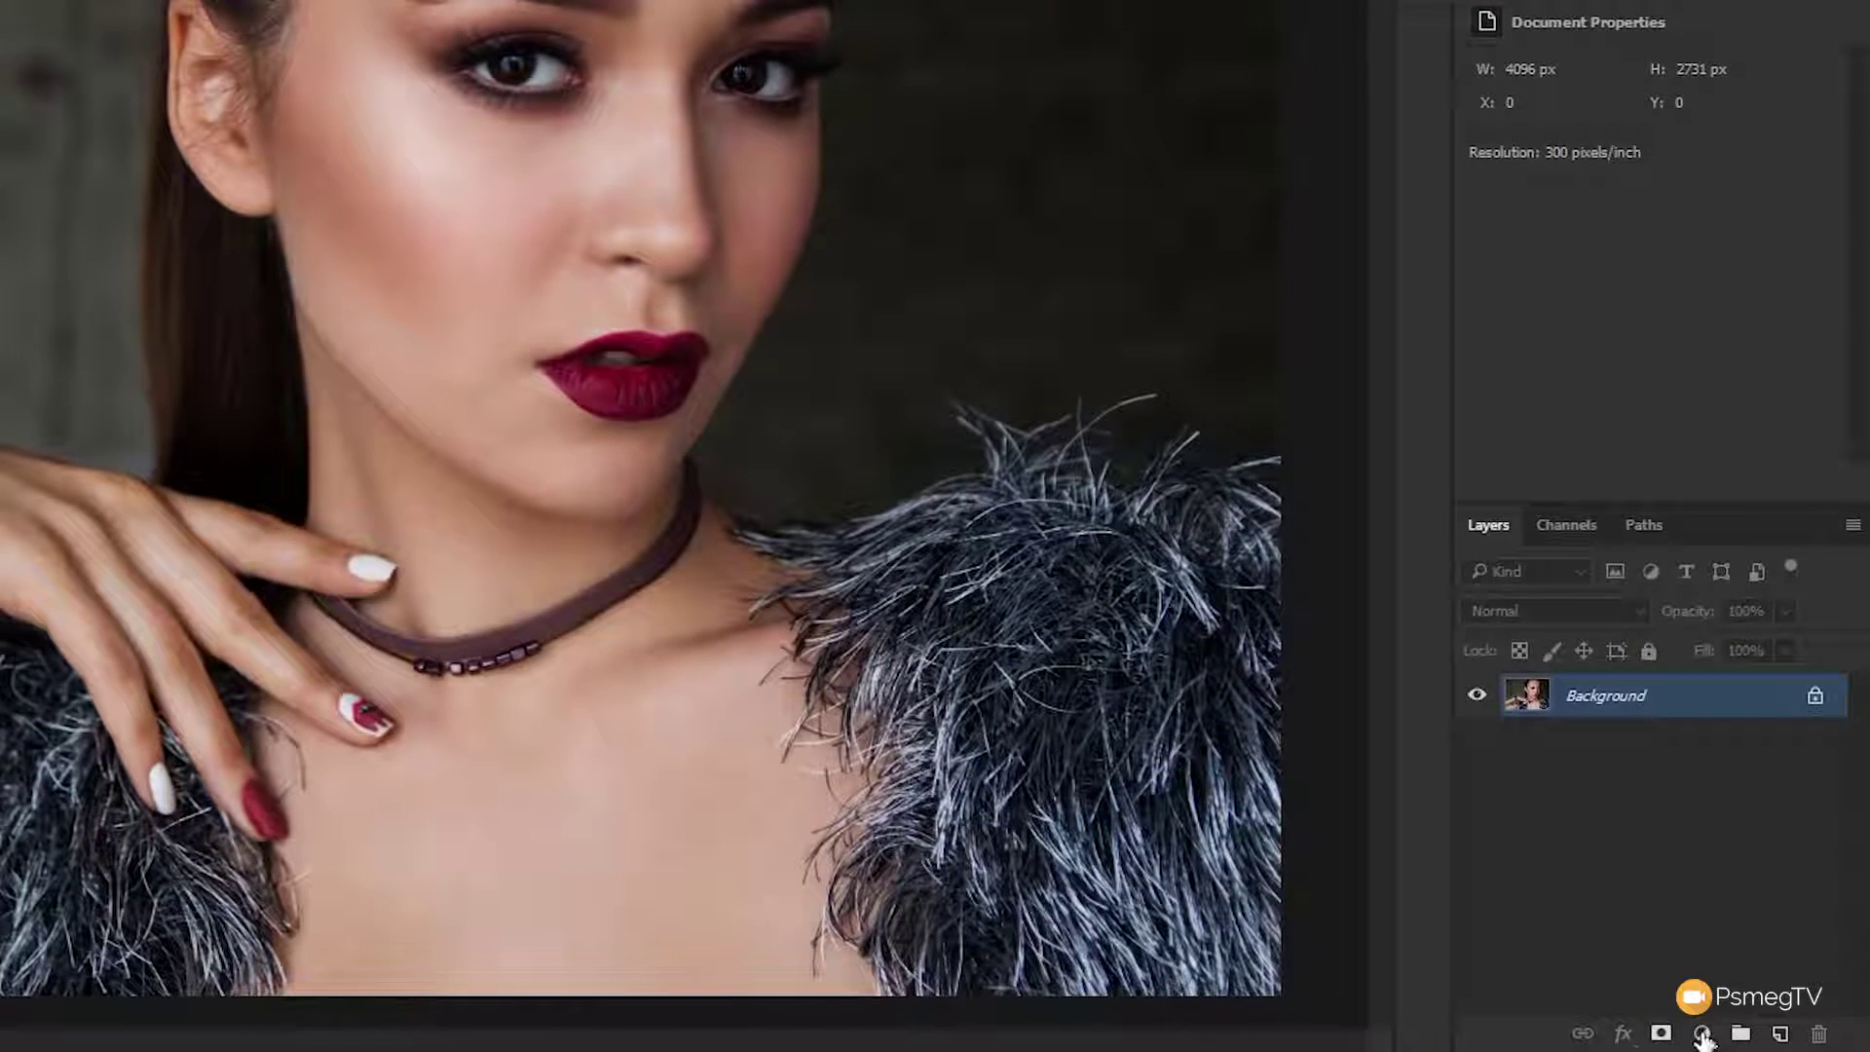
# - Add a Curves adjustment layer and anchor its RGB curve at the quarter, middle and three-quarter grid intersections
pyautogui.click(1702, 1034)
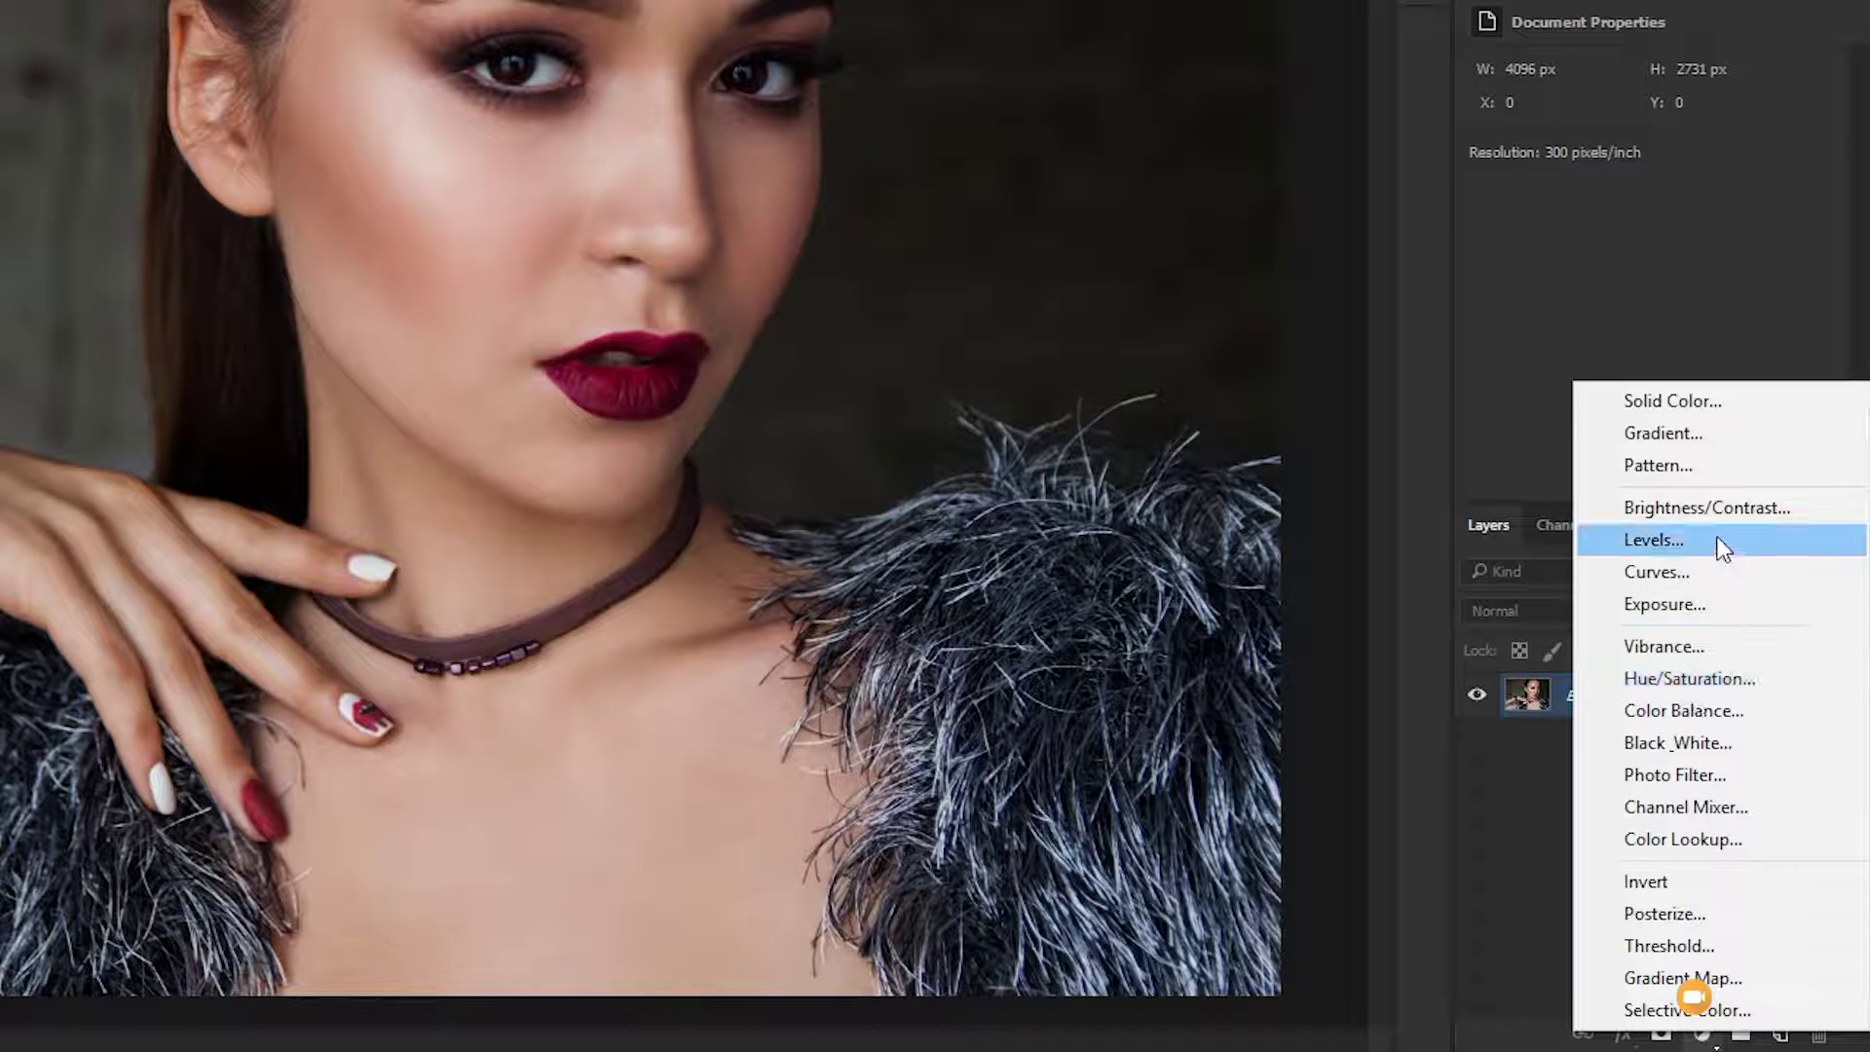
pyautogui.click(1716, 563)
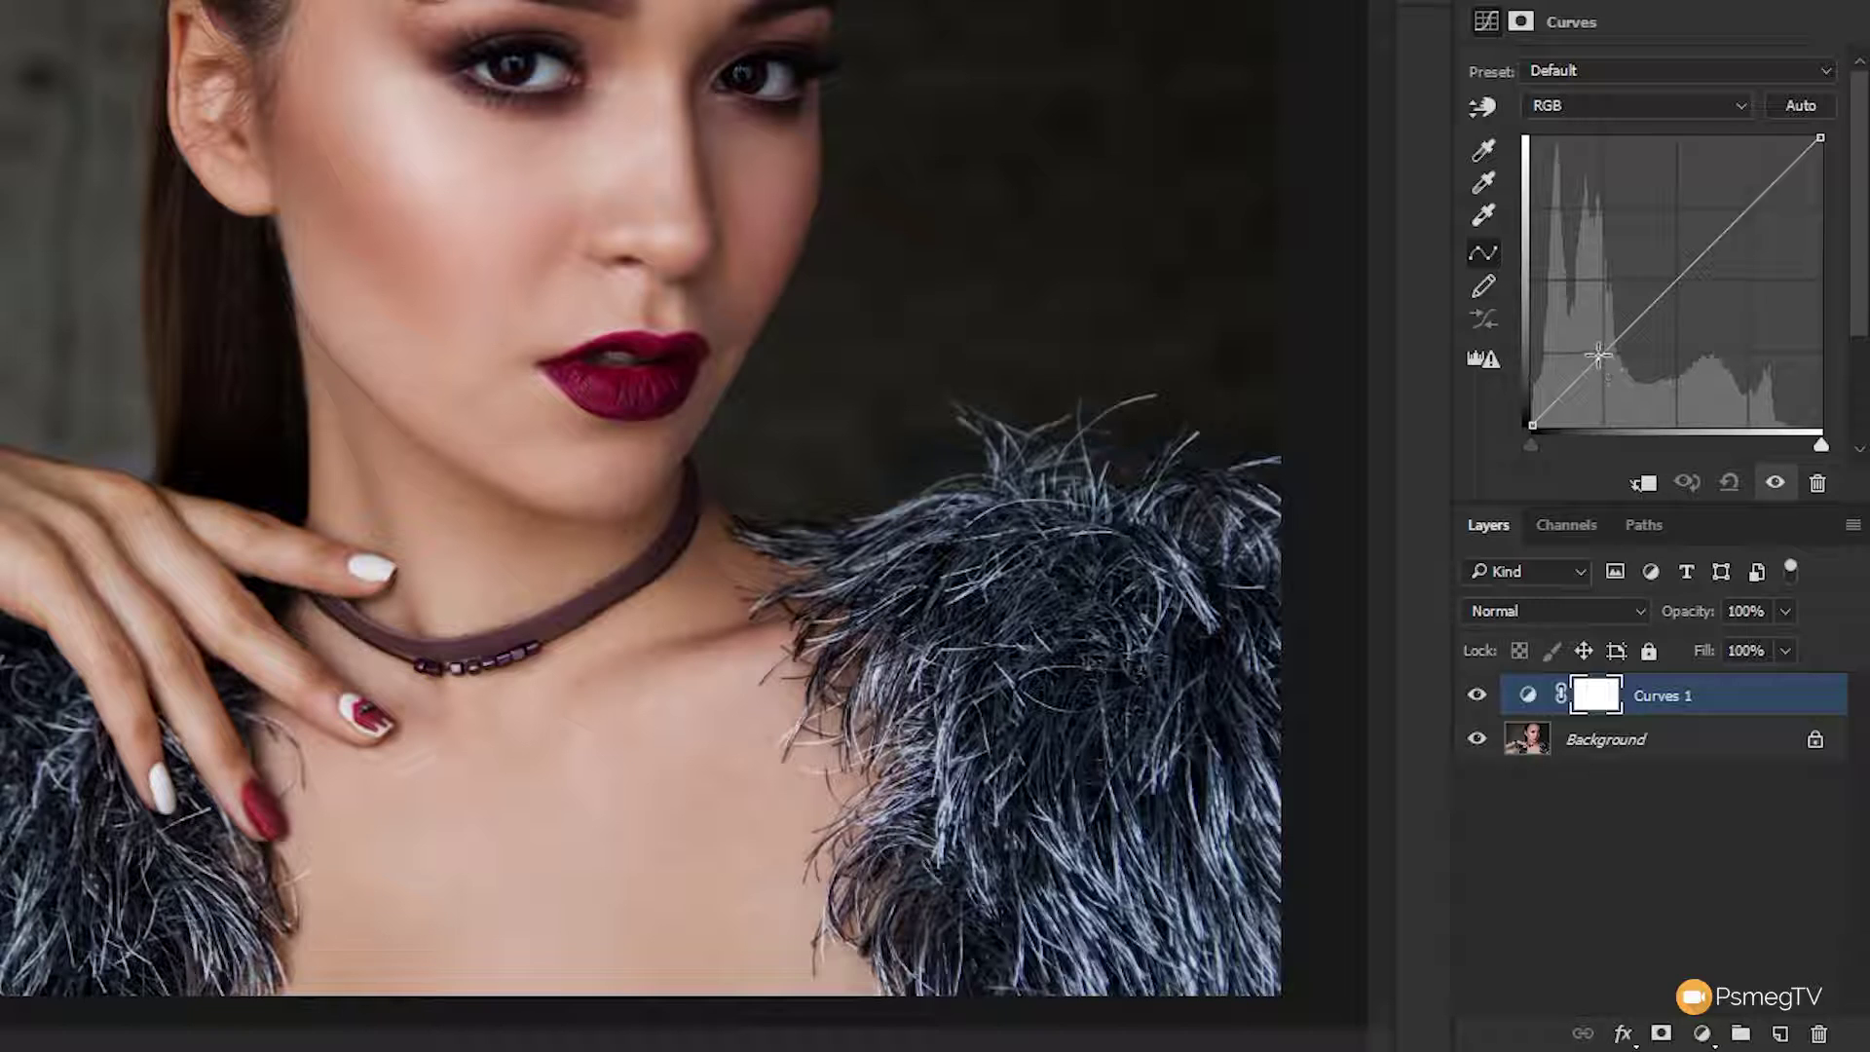
pyautogui.click(1604, 351)
pyautogui.click(1675, 278)
pyautogui.click(1748, 208)
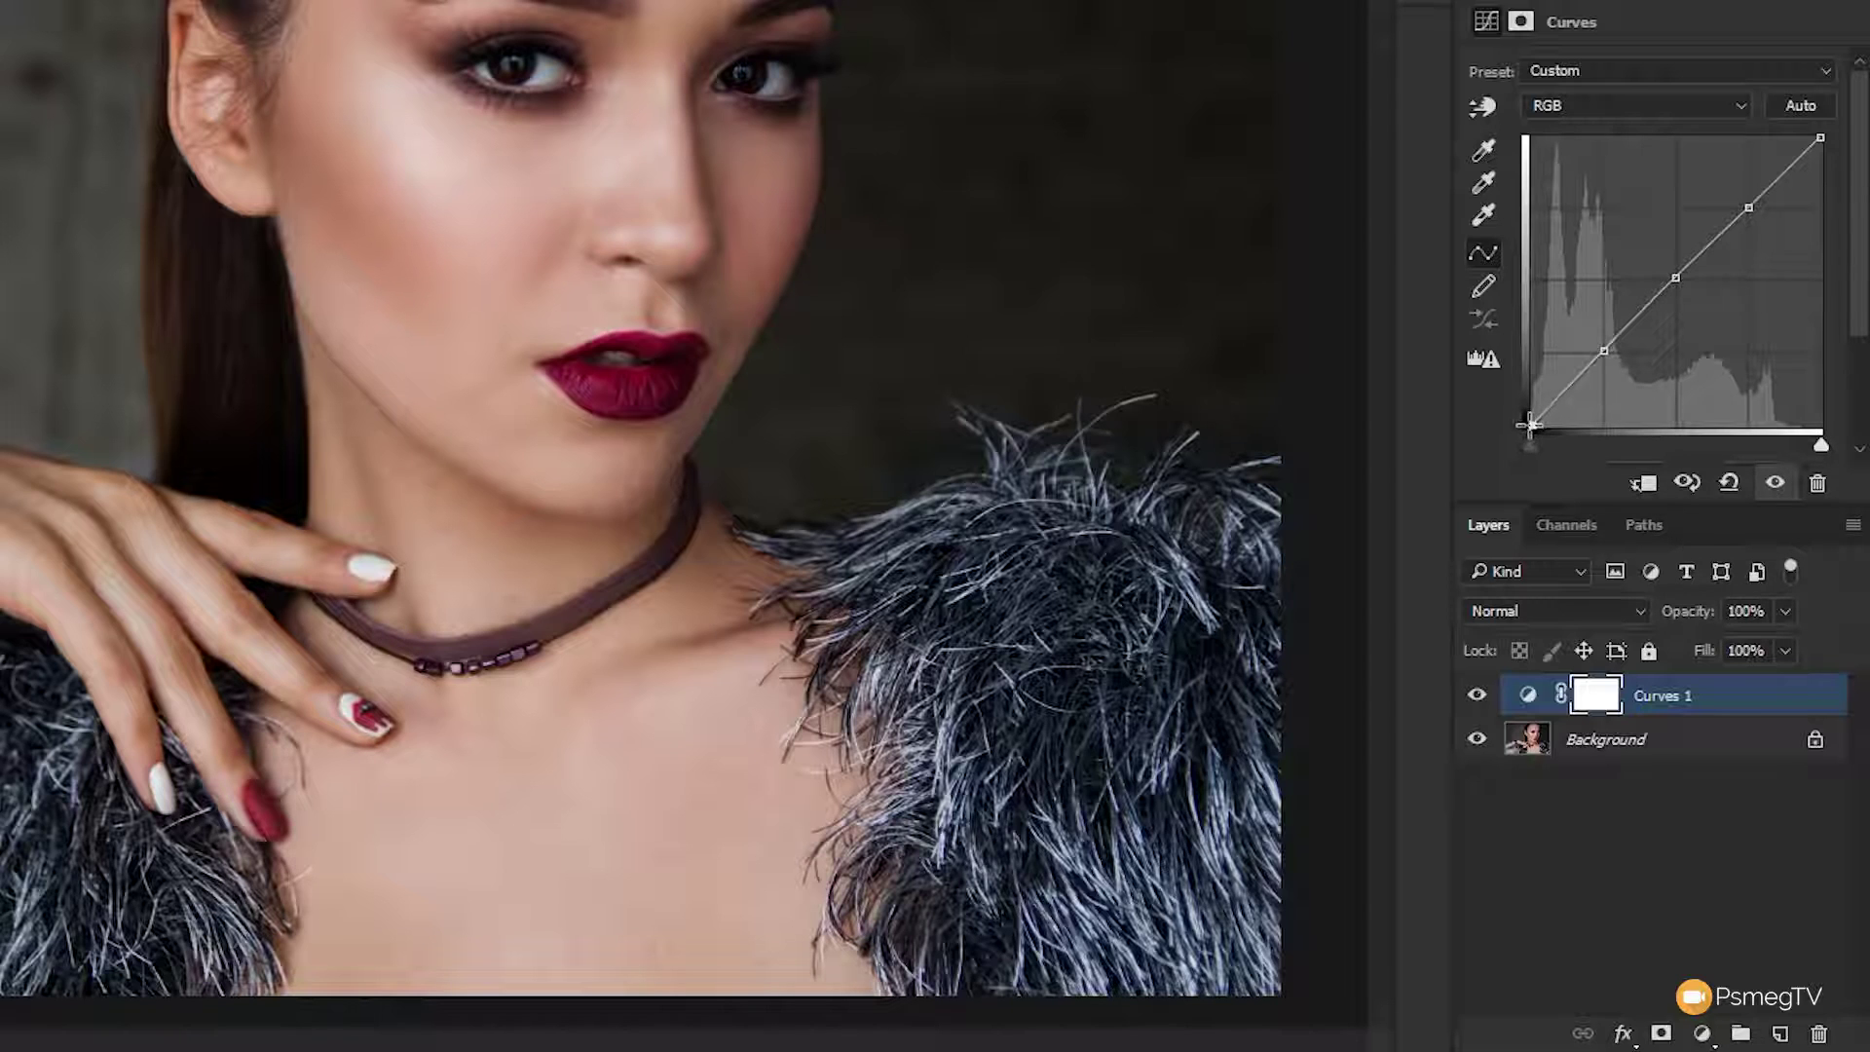
# - Raise the curve's black point to fade the shadows and compare the photo with the Curves layer hidden and shown
pyautogui.moveTo(1531, 419); pyautogui.dragTo(1524, 386)
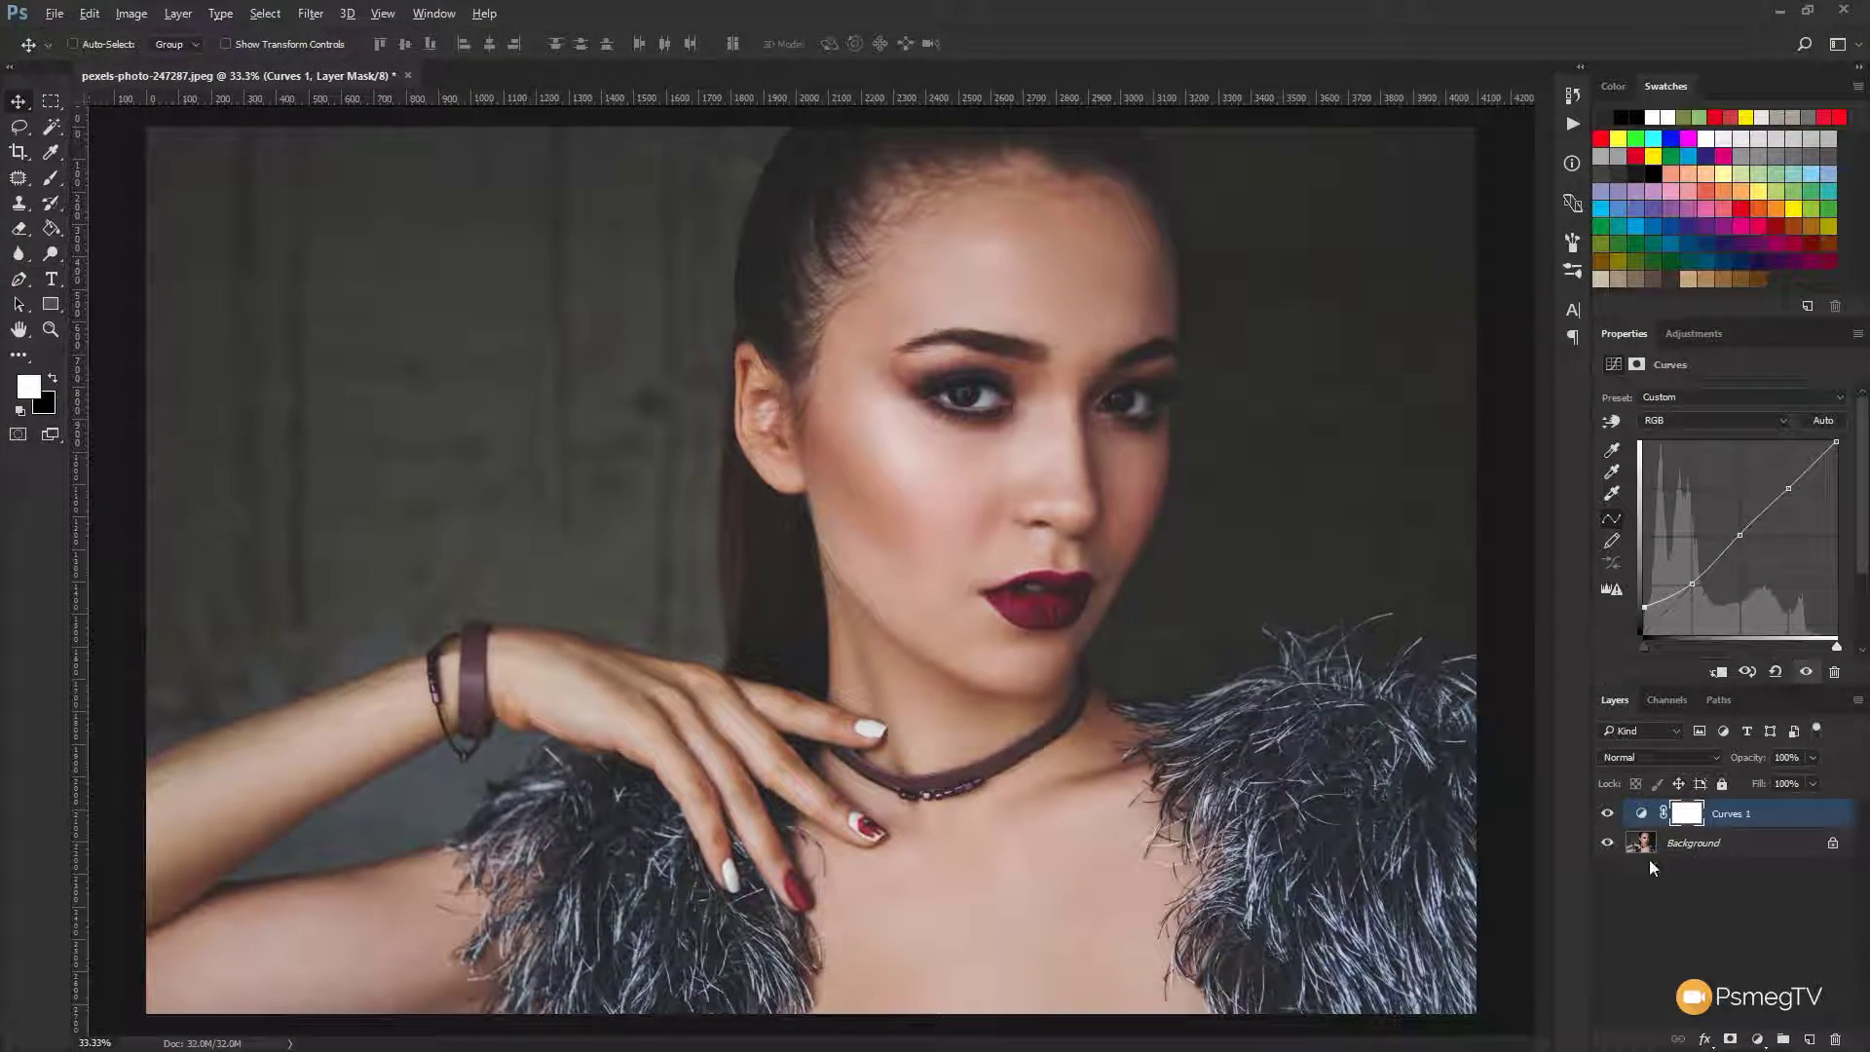
pyautogui.click(1607, 814)
pyautogui.click(1607, 814)
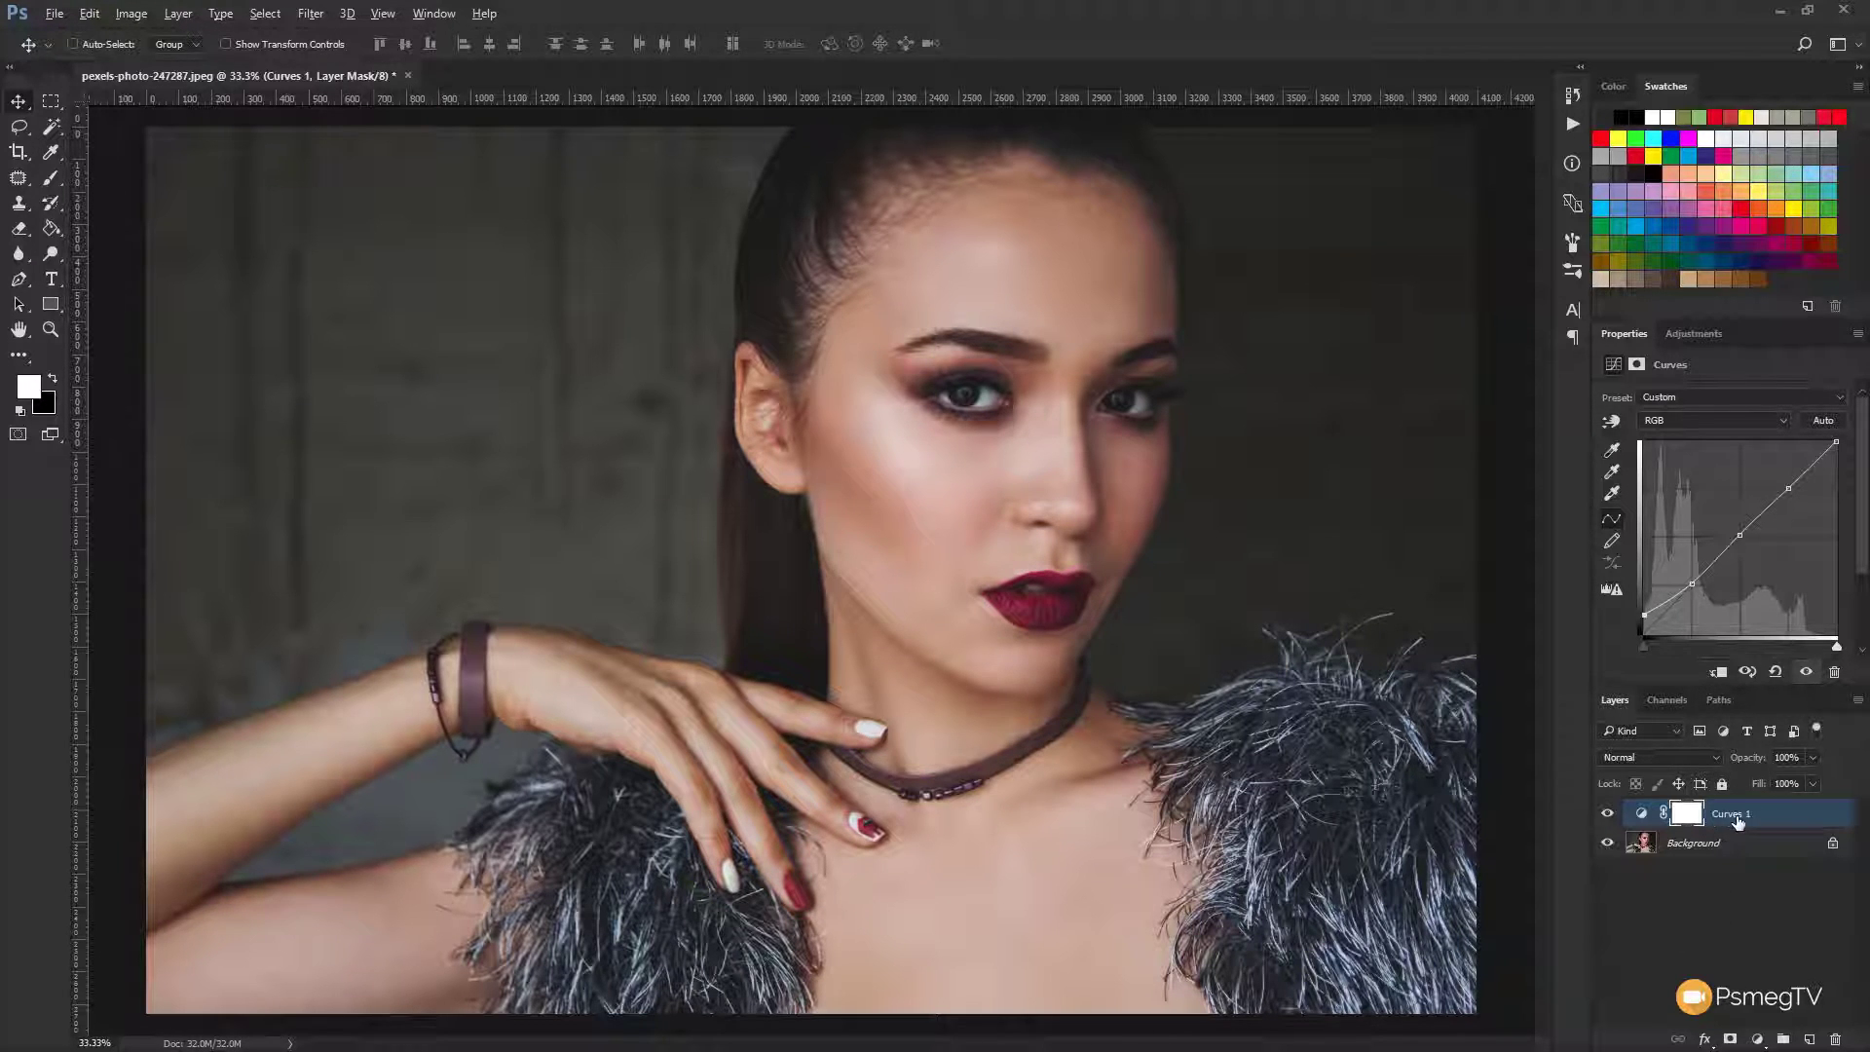
# - In the Curves layer's blending options, lower the Blend If white slider of the underlying layer to restrict the effect to dark tones
pyautogui.doubleClick(1807, 814)
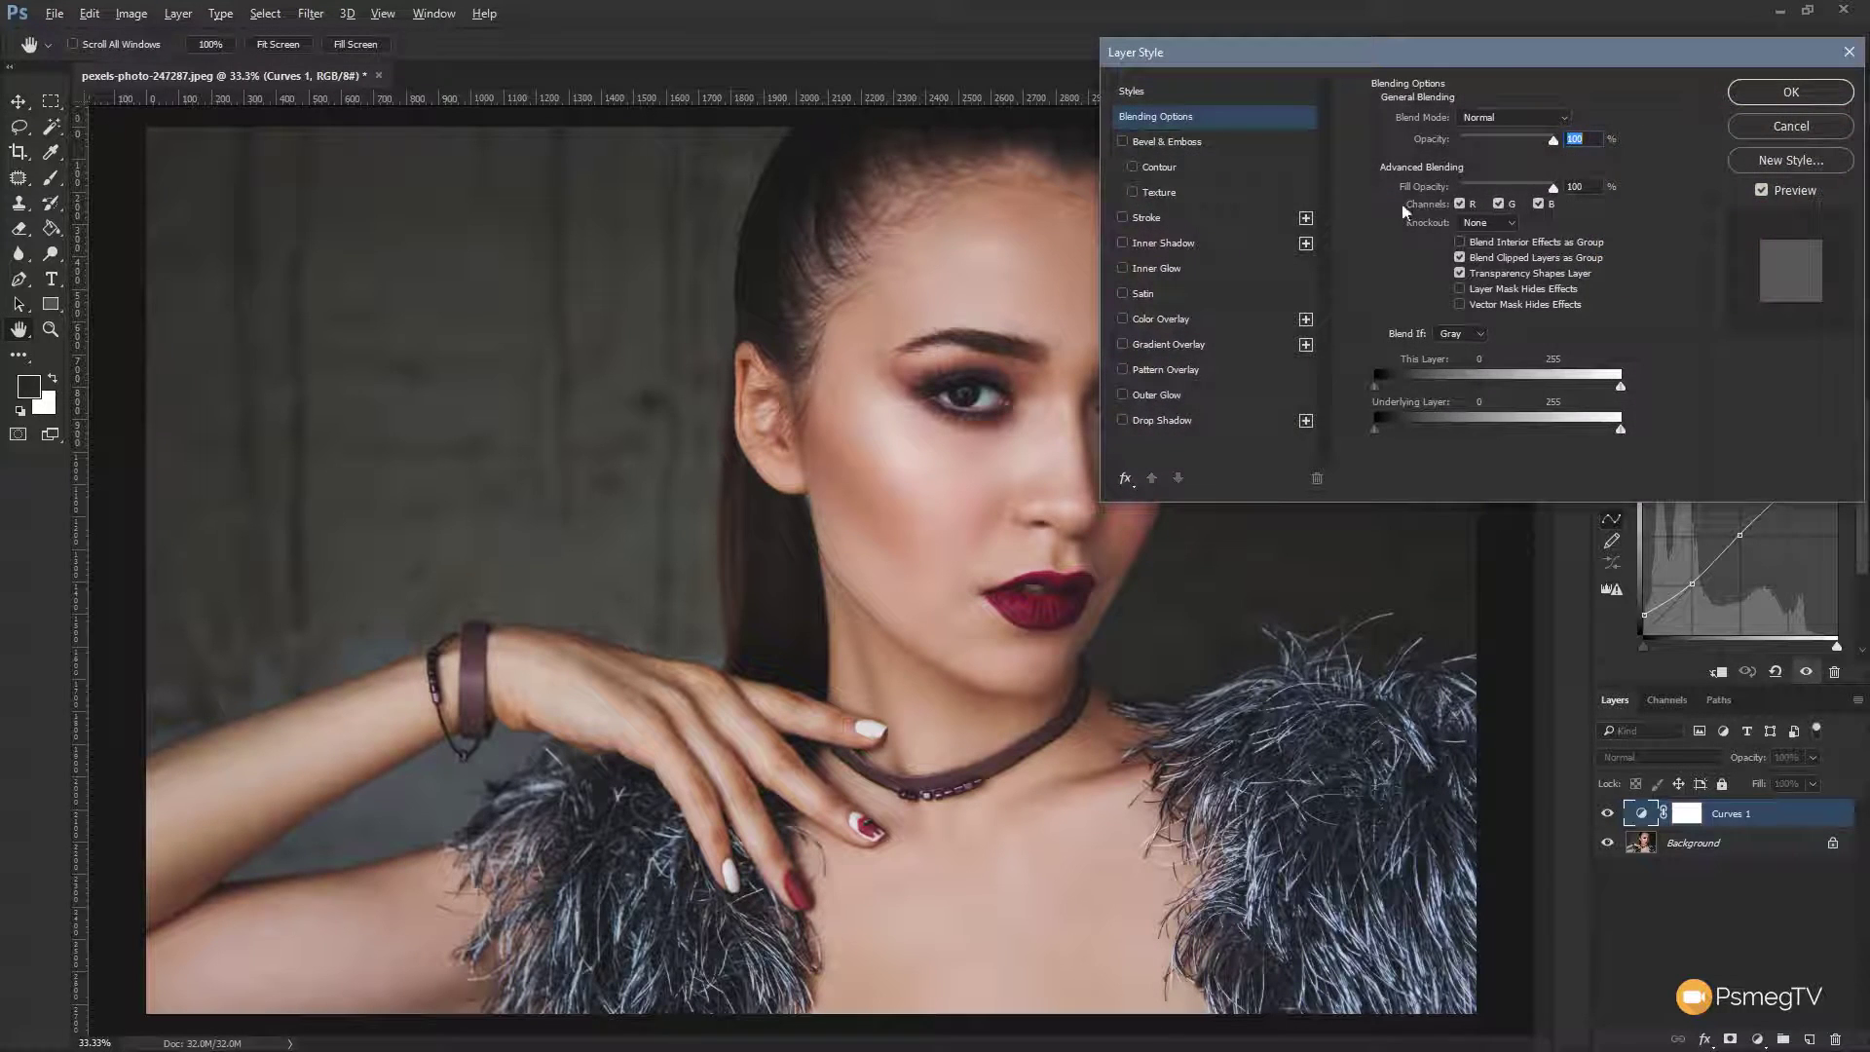
pyautogui.moveTo(1503, 55); pyautogui.dragTo(518, 84)
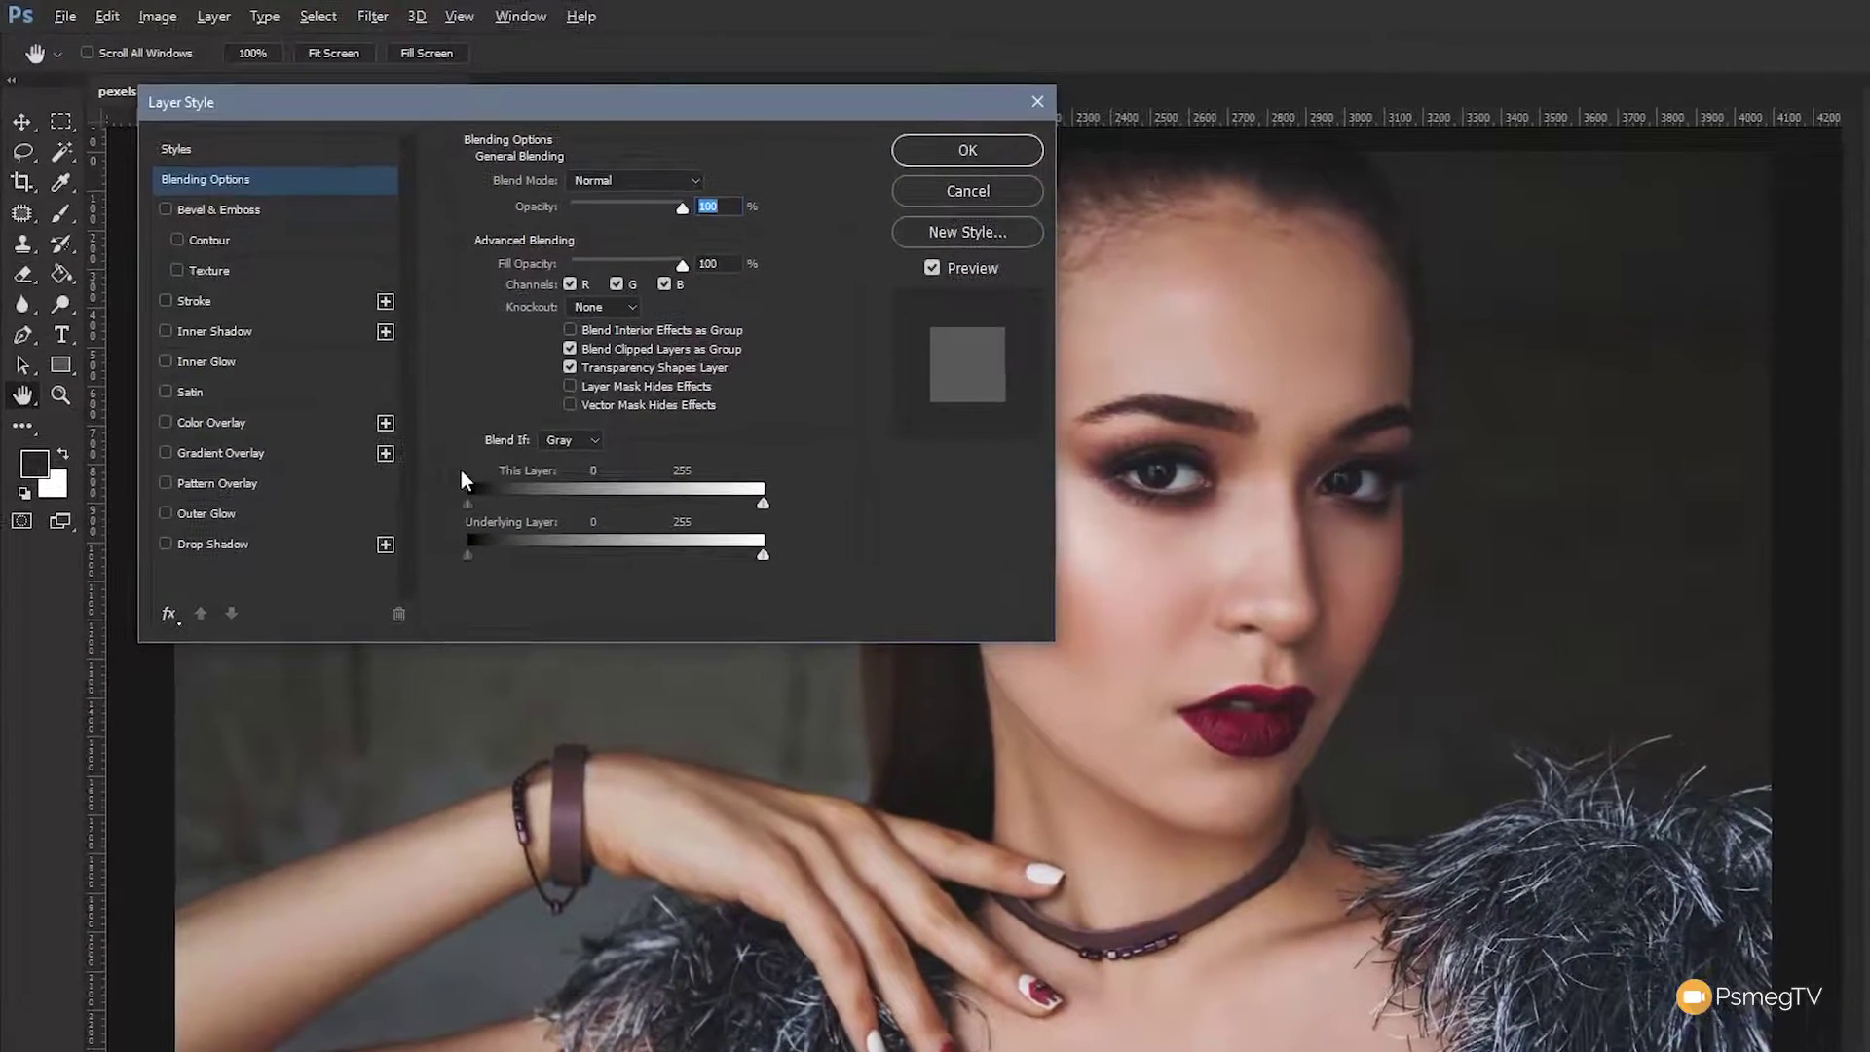
pyautogui.moveTo(668, 122); pyautogui.dragTo(589, 39)
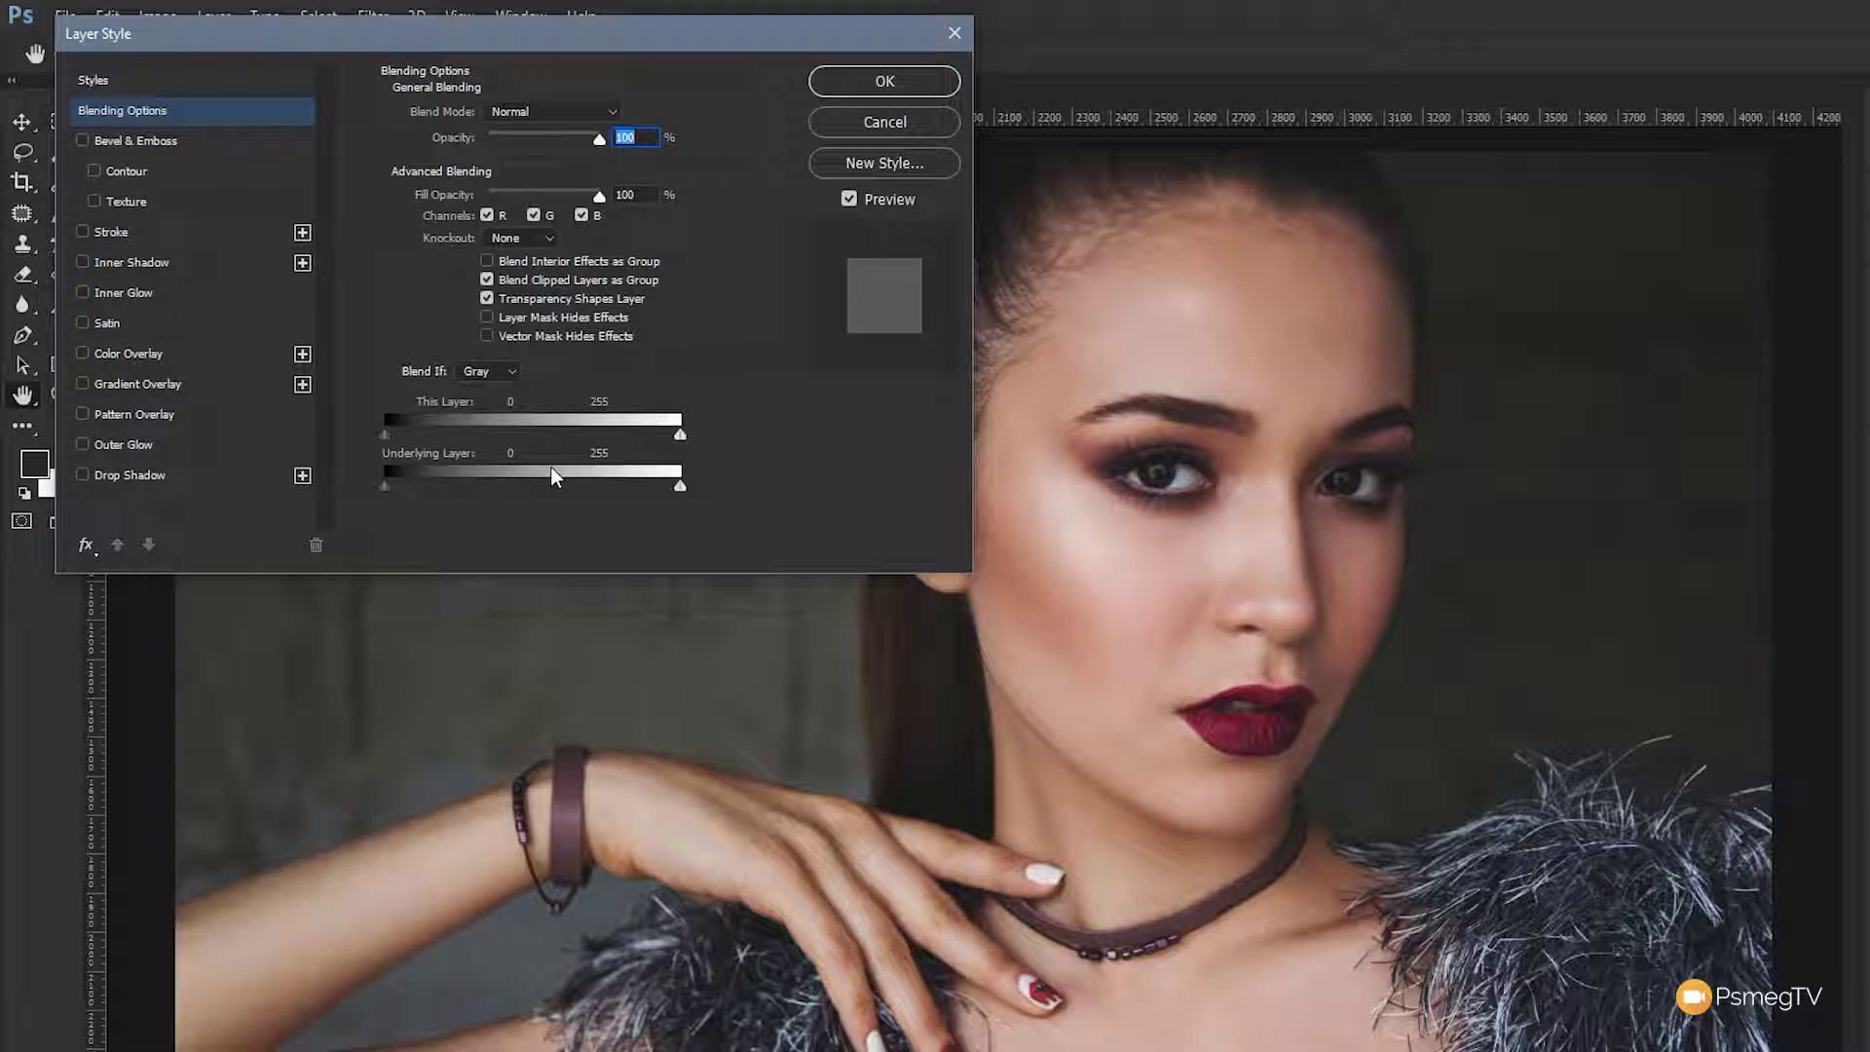
pyautogui.moveTo(756, 32); pyautogui.dragTo(714, 27)
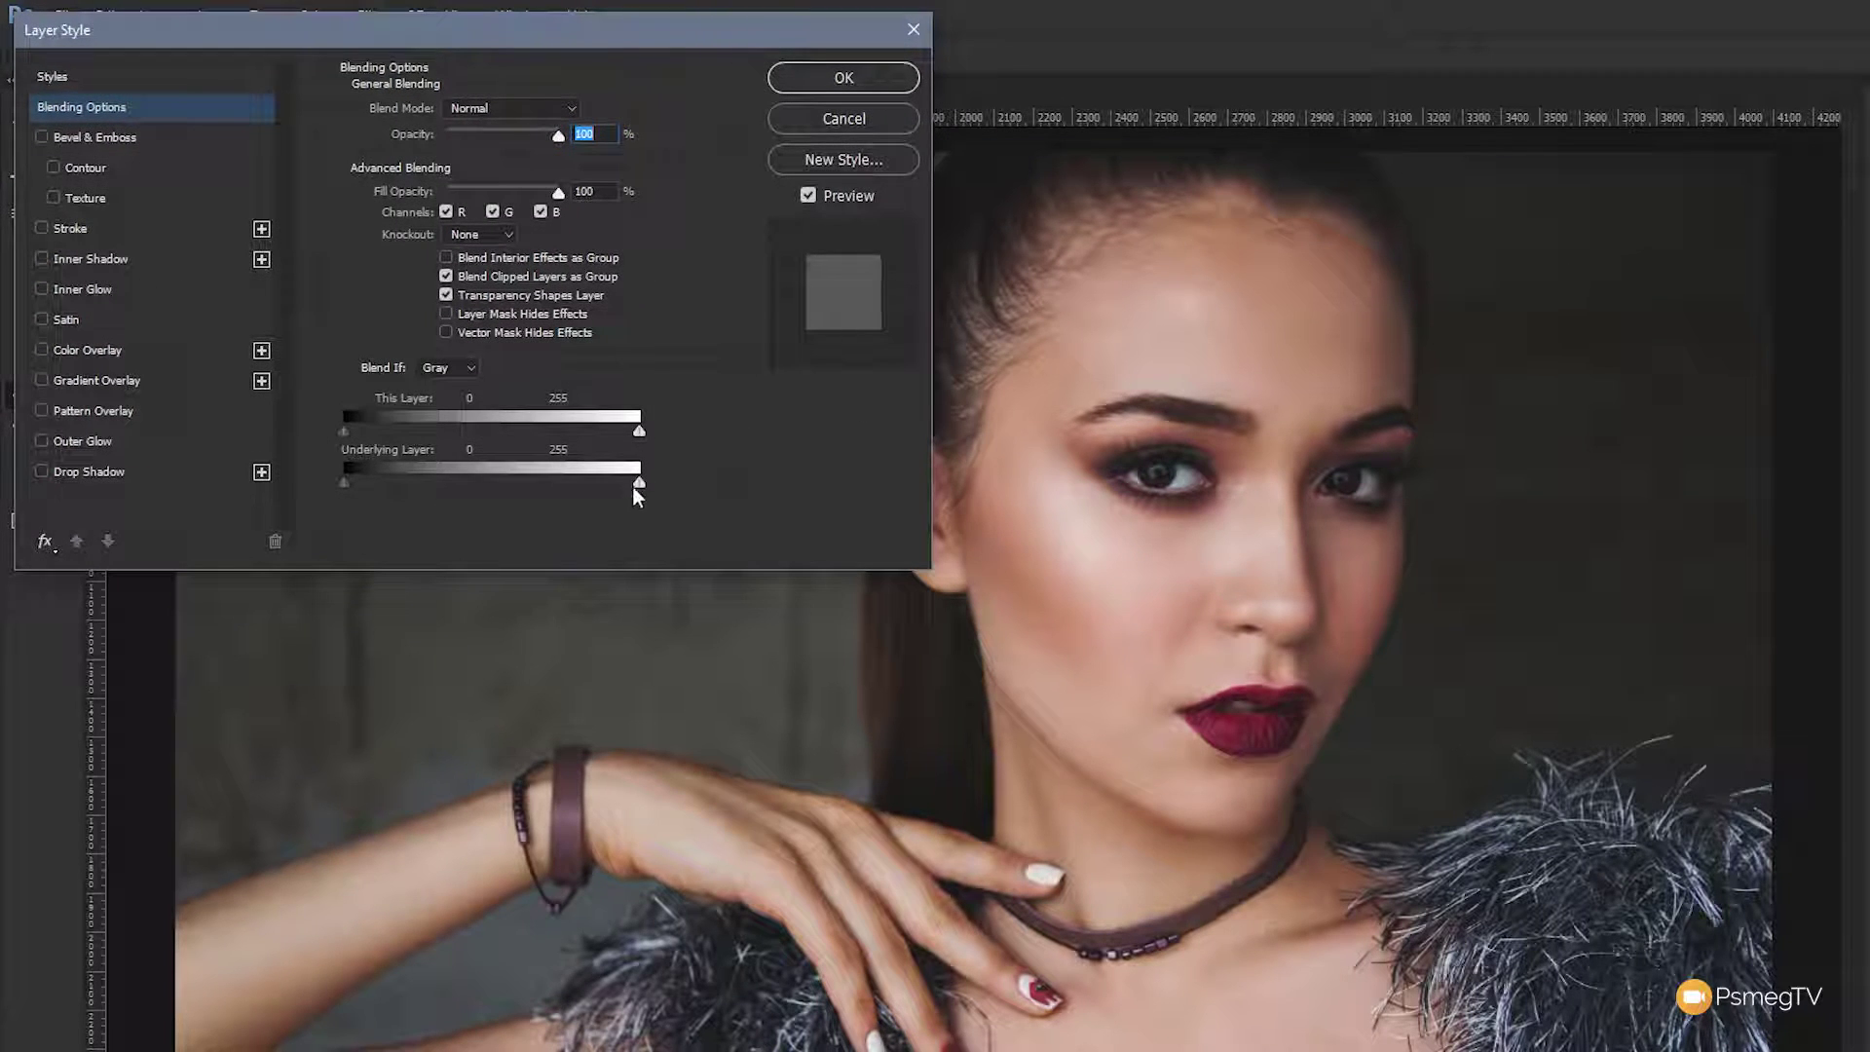
pyautogui.moveTo(639, 483); pyautogui.dragTo(627, 483)
pyautogui.moveTo(448, 482)
pyautogui.mouseDown()
pyautogui.moveTo(485, 482)
pyautogui.moveTo(462, 490)
pyautogui.mouseUp()
pyautogui.moveTo(463, 480); pyautogui.dragTo(447, 482)
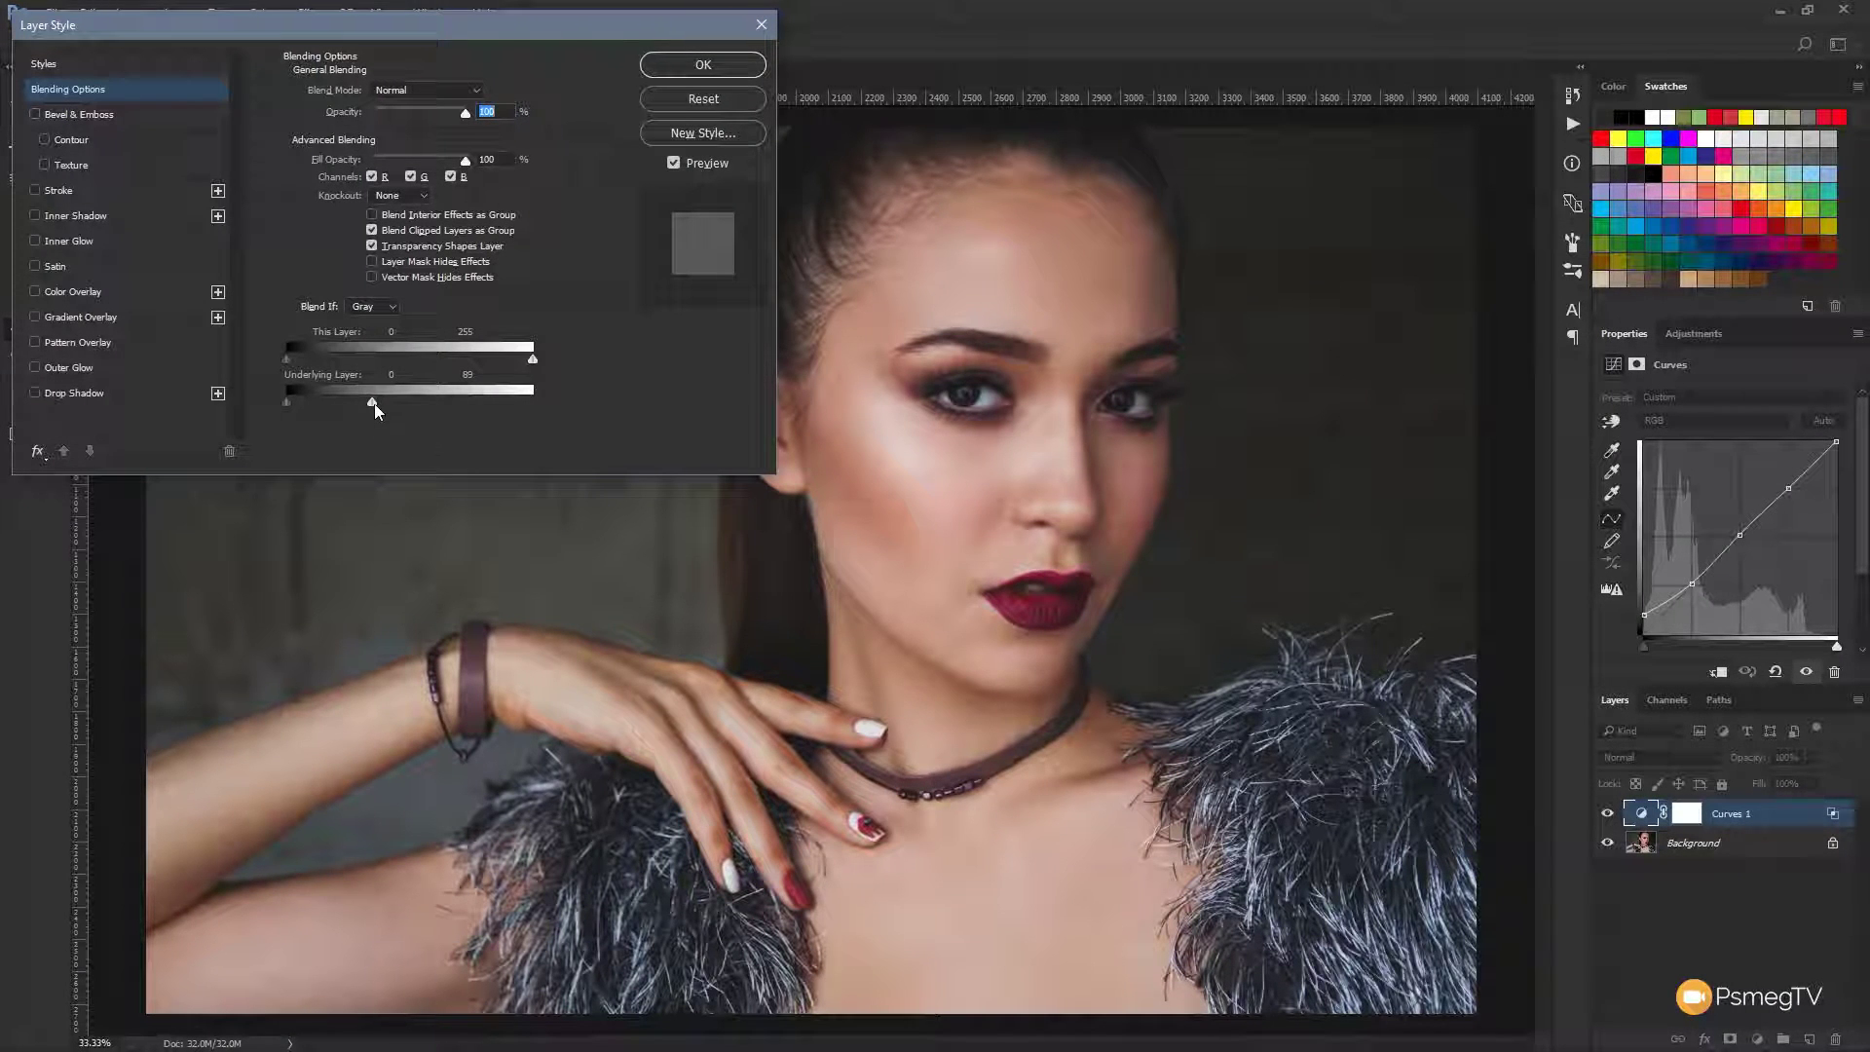
pyautogui.moveTo(382, 403); pyautogui.dragTo(393, 405)
pyautogui.moveTo(660, 25); pyautogui.dragTo(654, 532)
pyautogui.click(696, 571)
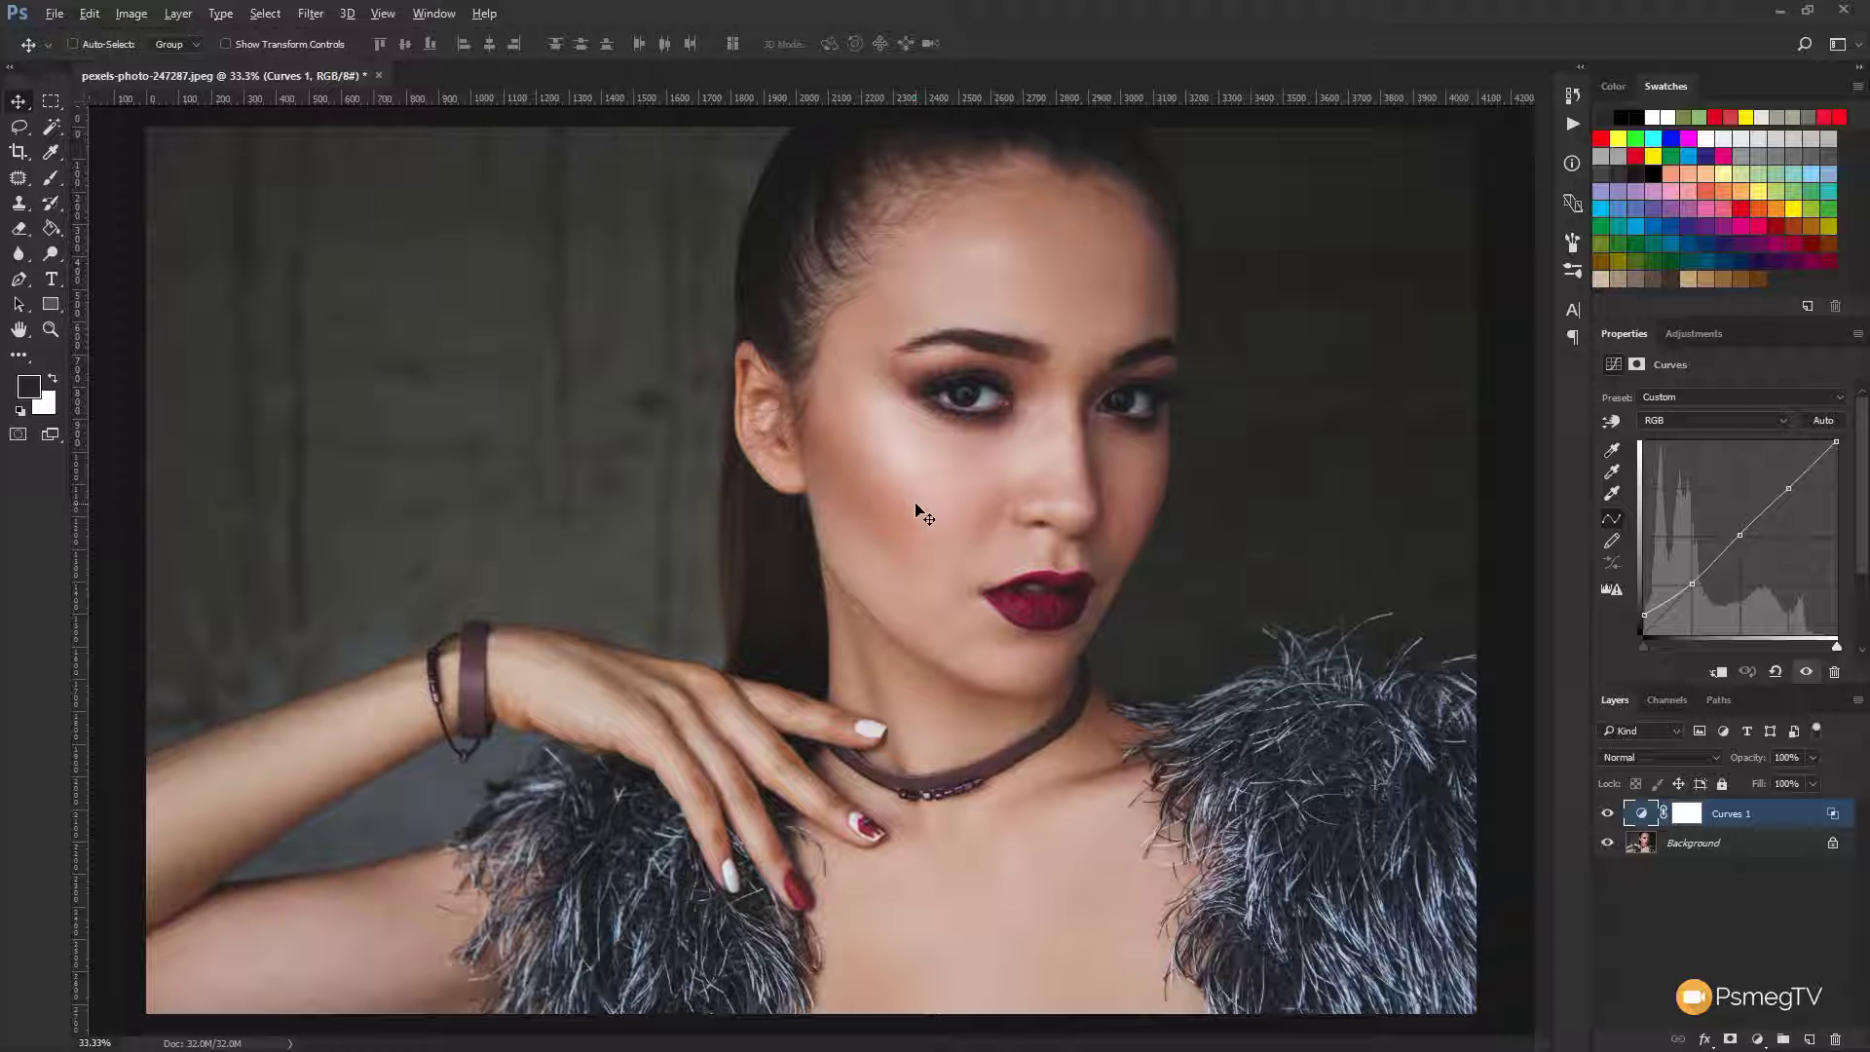
# - Compare the photo with the restricted Curves layer hidden and shown
pyautogui.click(1607, 814)
pyautogui.click(1606, 814)
pyautogui.click(1606, 814)
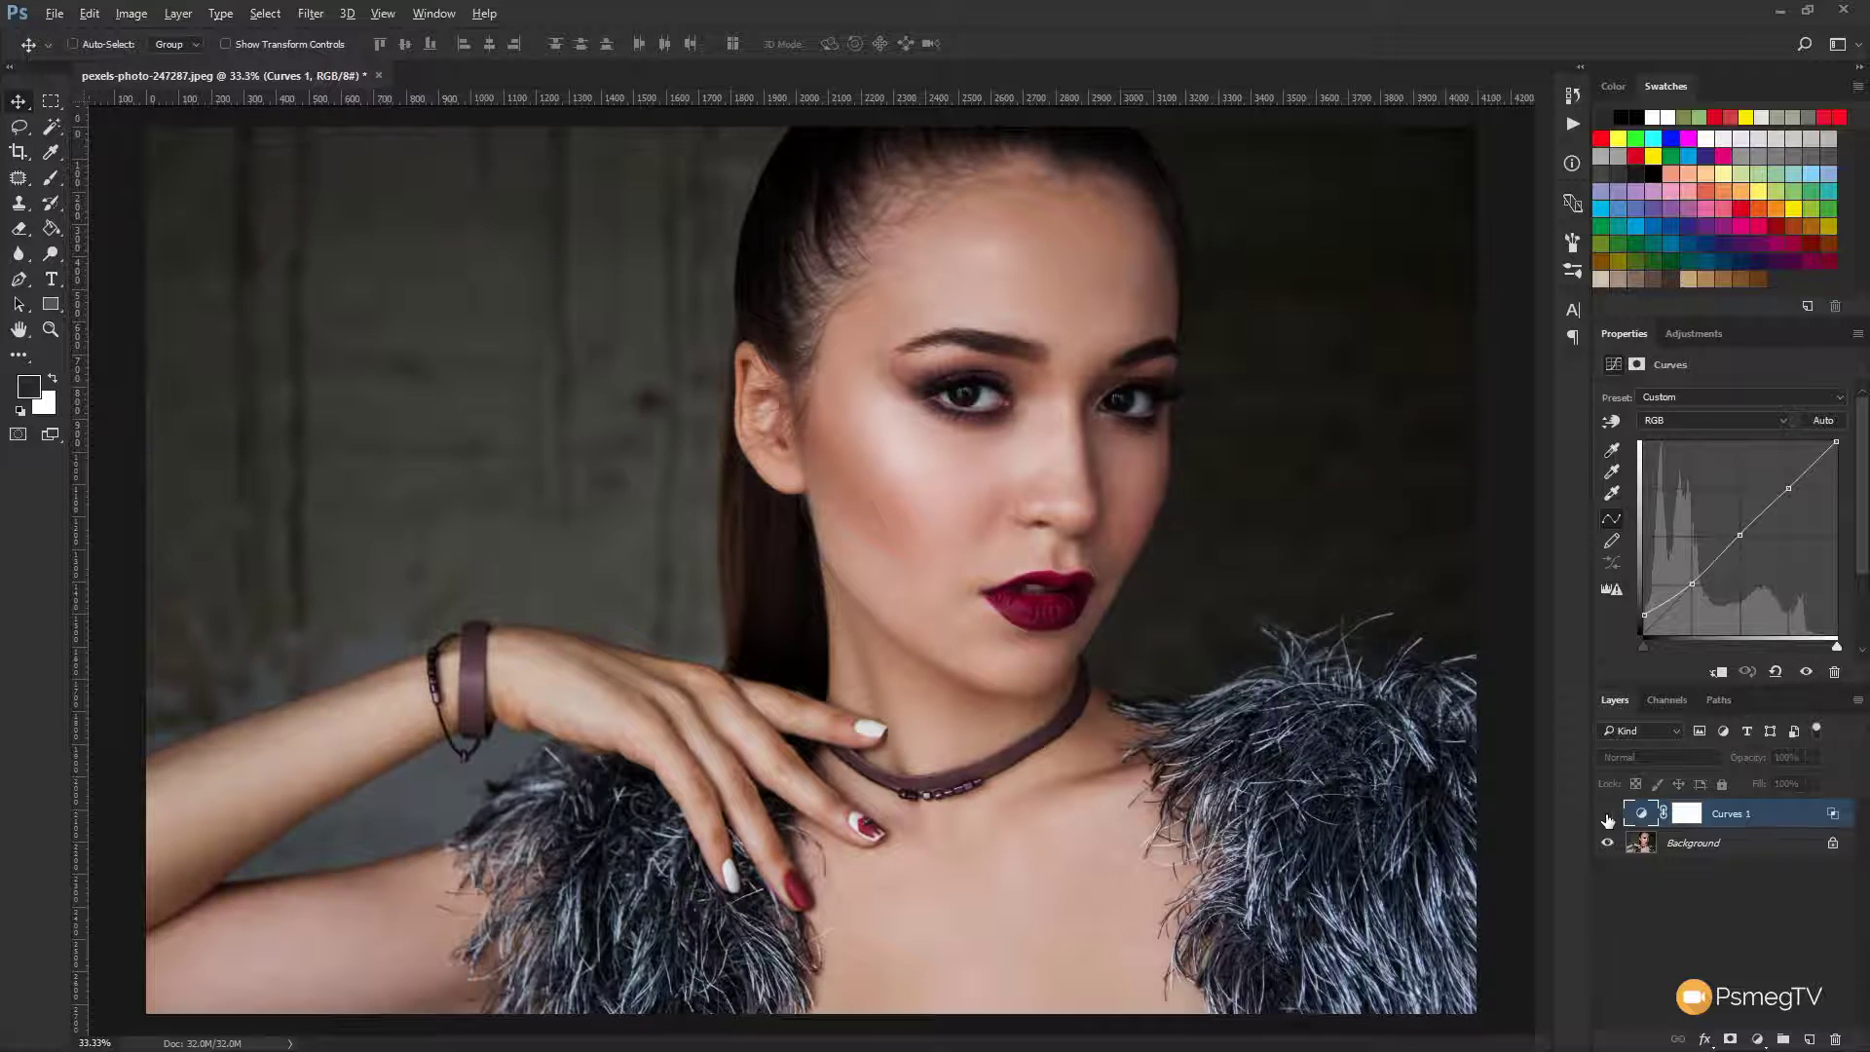
pyautogui.click(1607, 814)
pyautogui.click(1607, 814)
pyautogui.click(1607, 814)
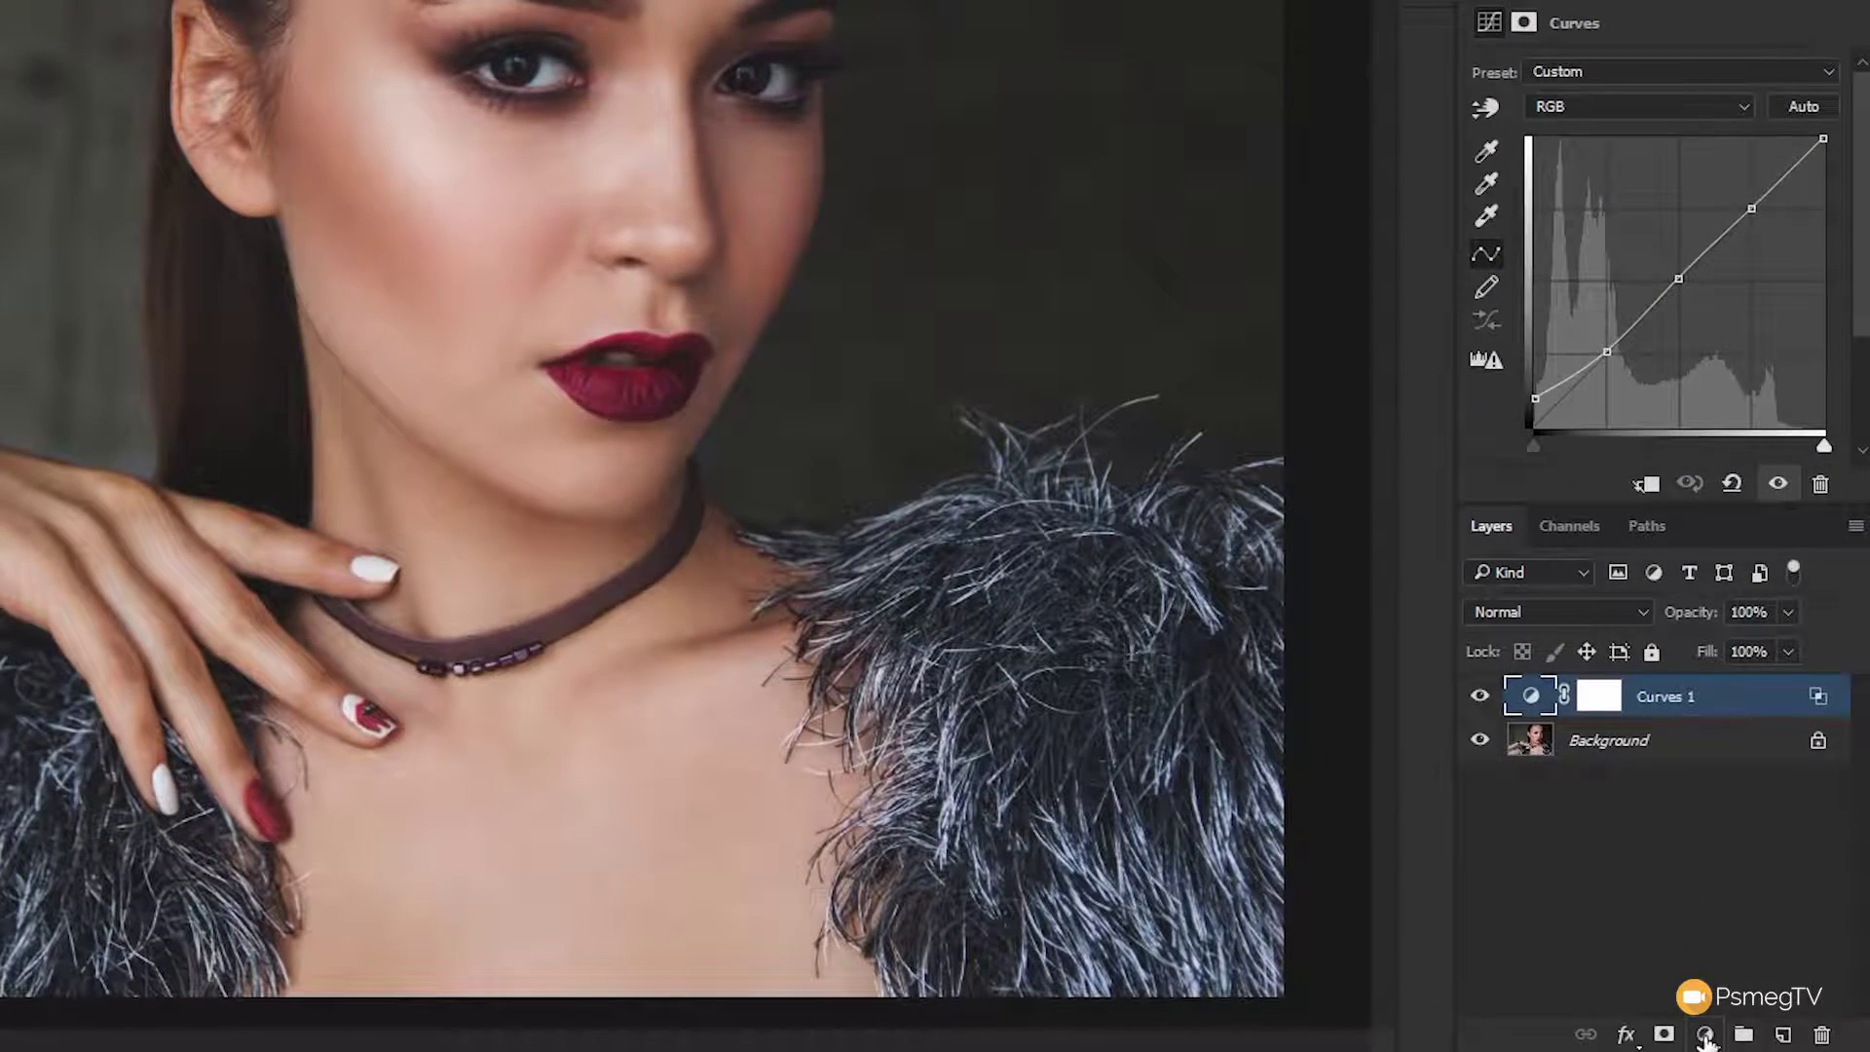
# - Add a Color Balance adjustment layer and set the yellow–blue balance of its shadows to +14
pyautogui.click(1704, 1036)
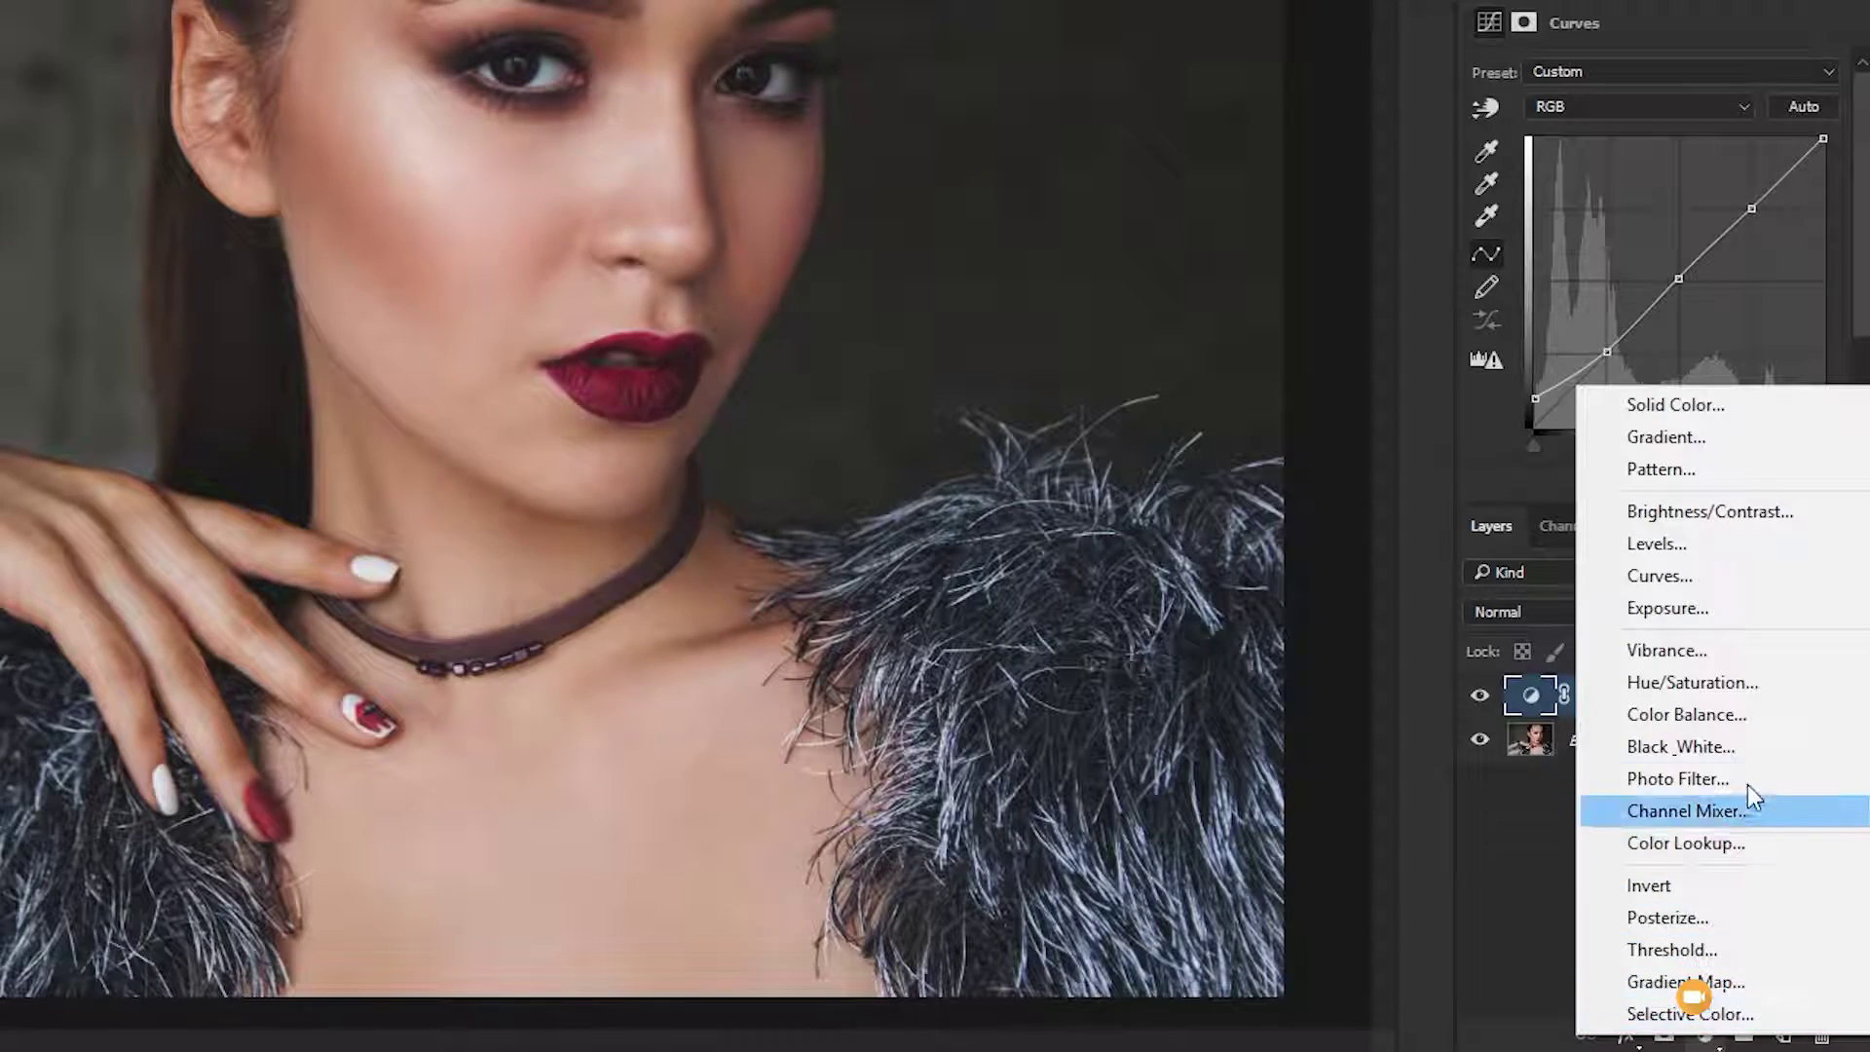
pyautogui.click(1741, 715)
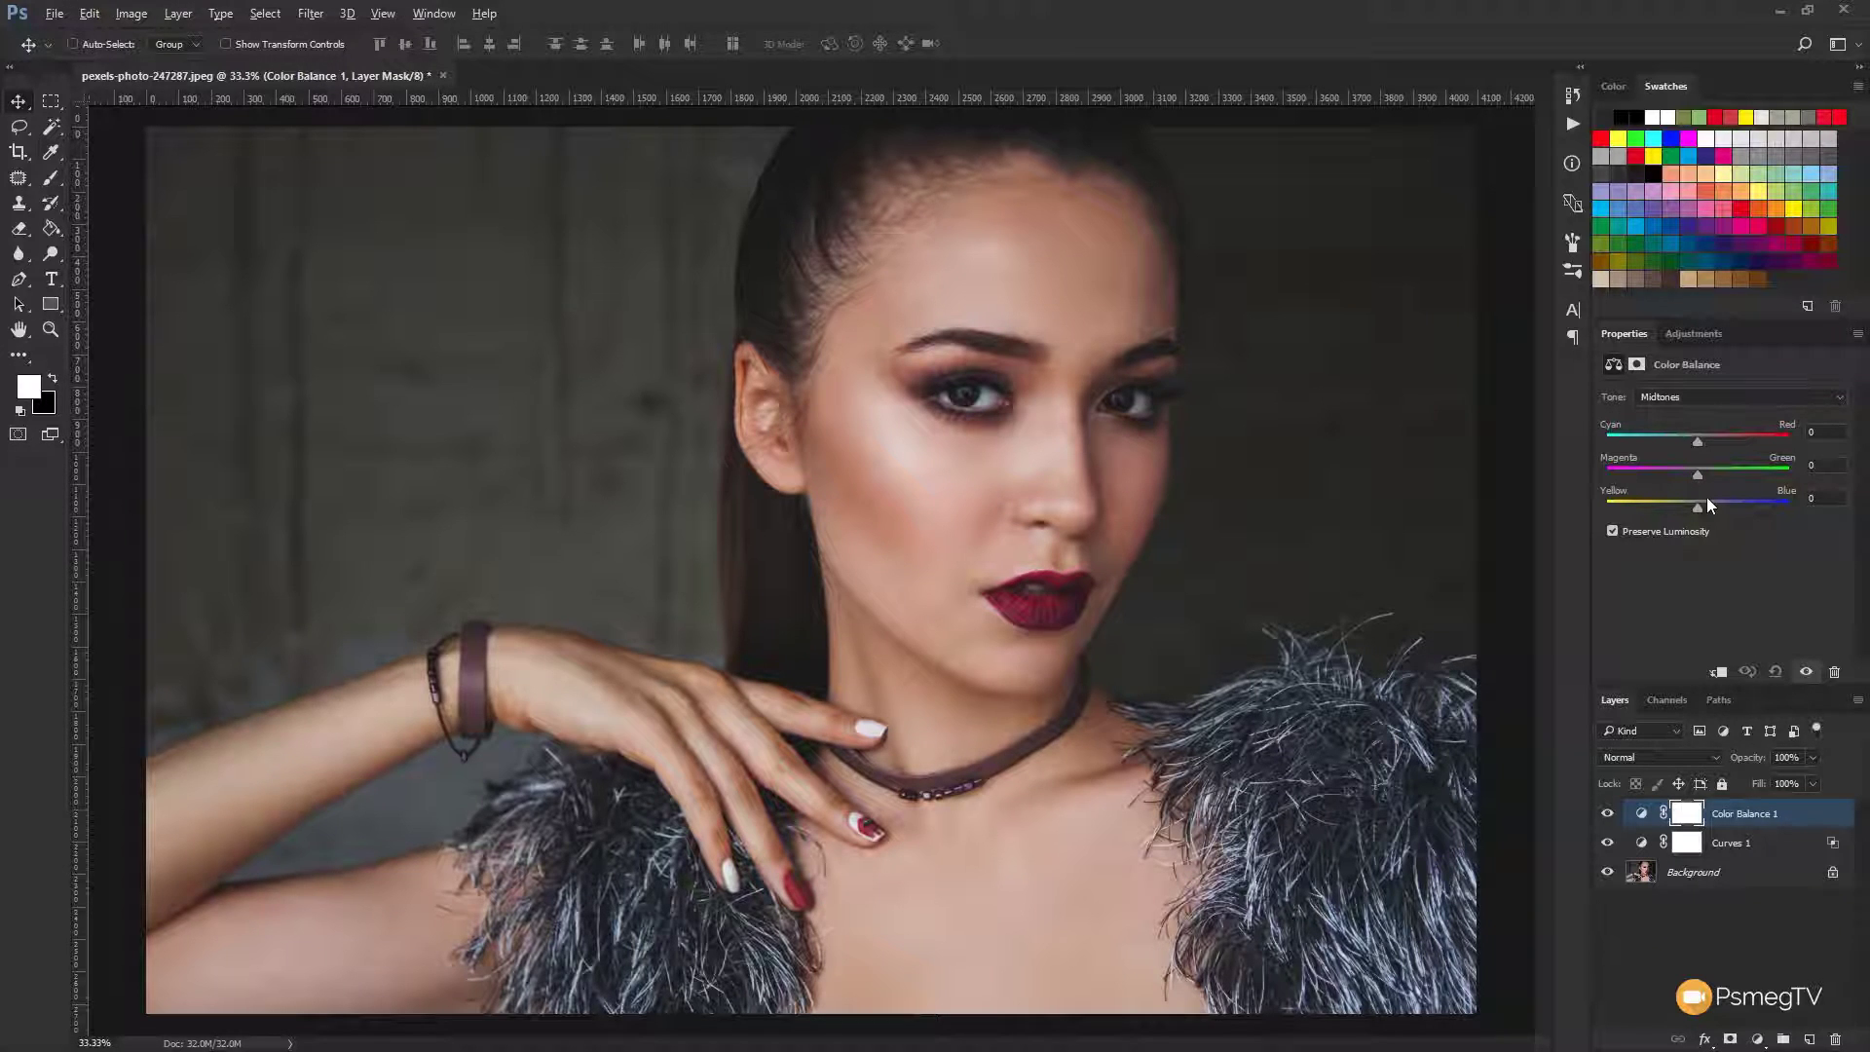
pyautogui.click(1706, 400)
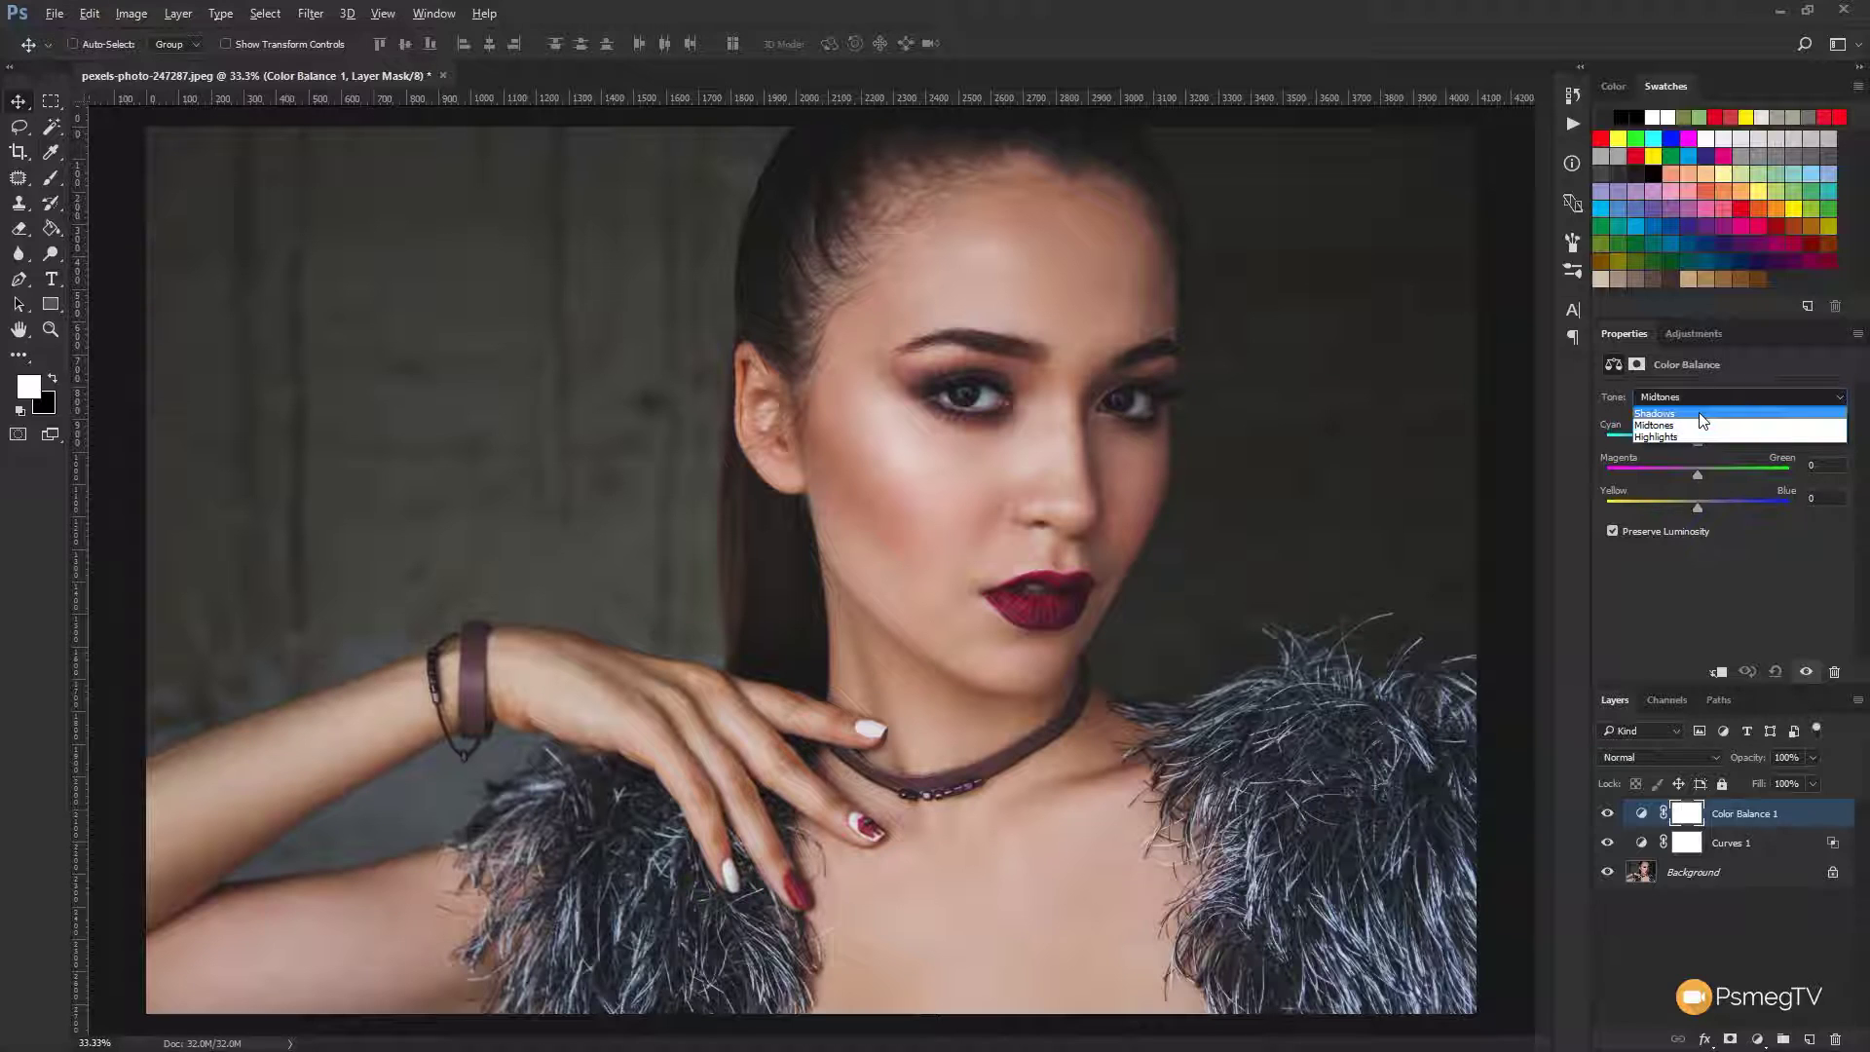
pyautogui.click(1702, 417)
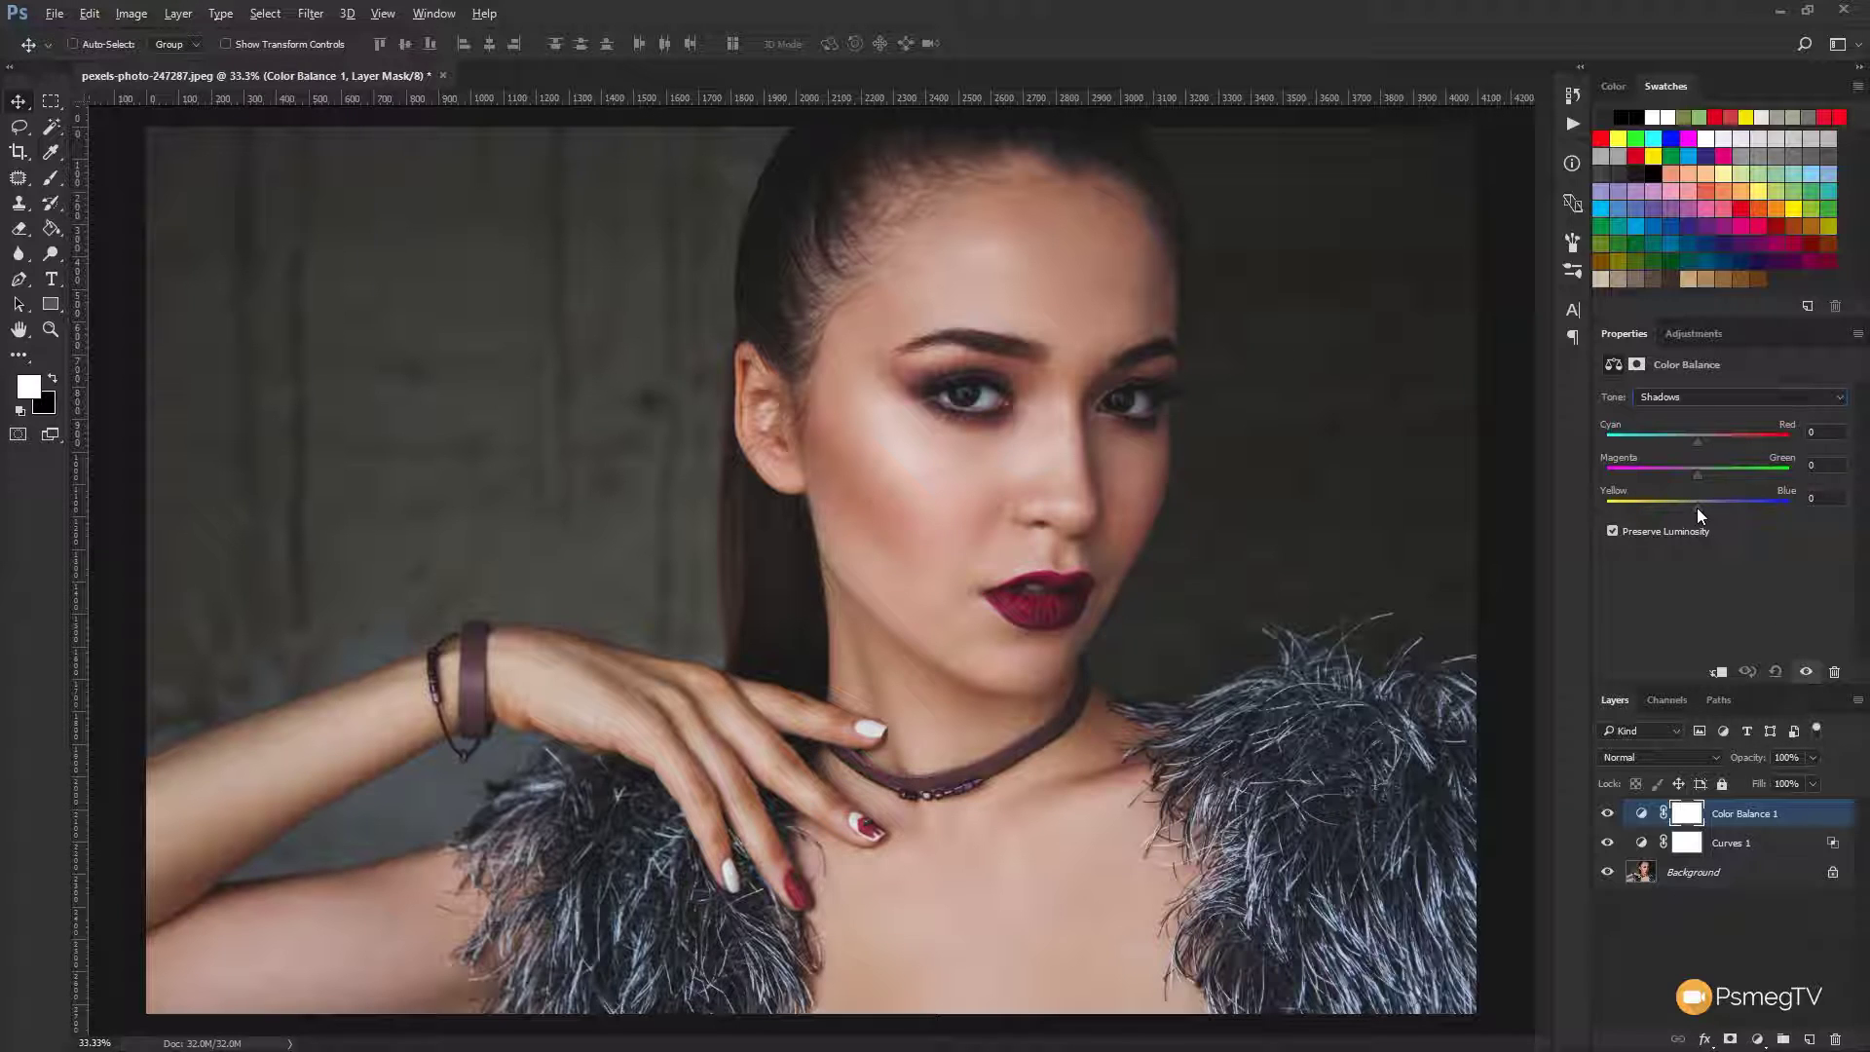
pyautogui.moveTo(1698, 508); pyautogui.dragTo(1711, 508)
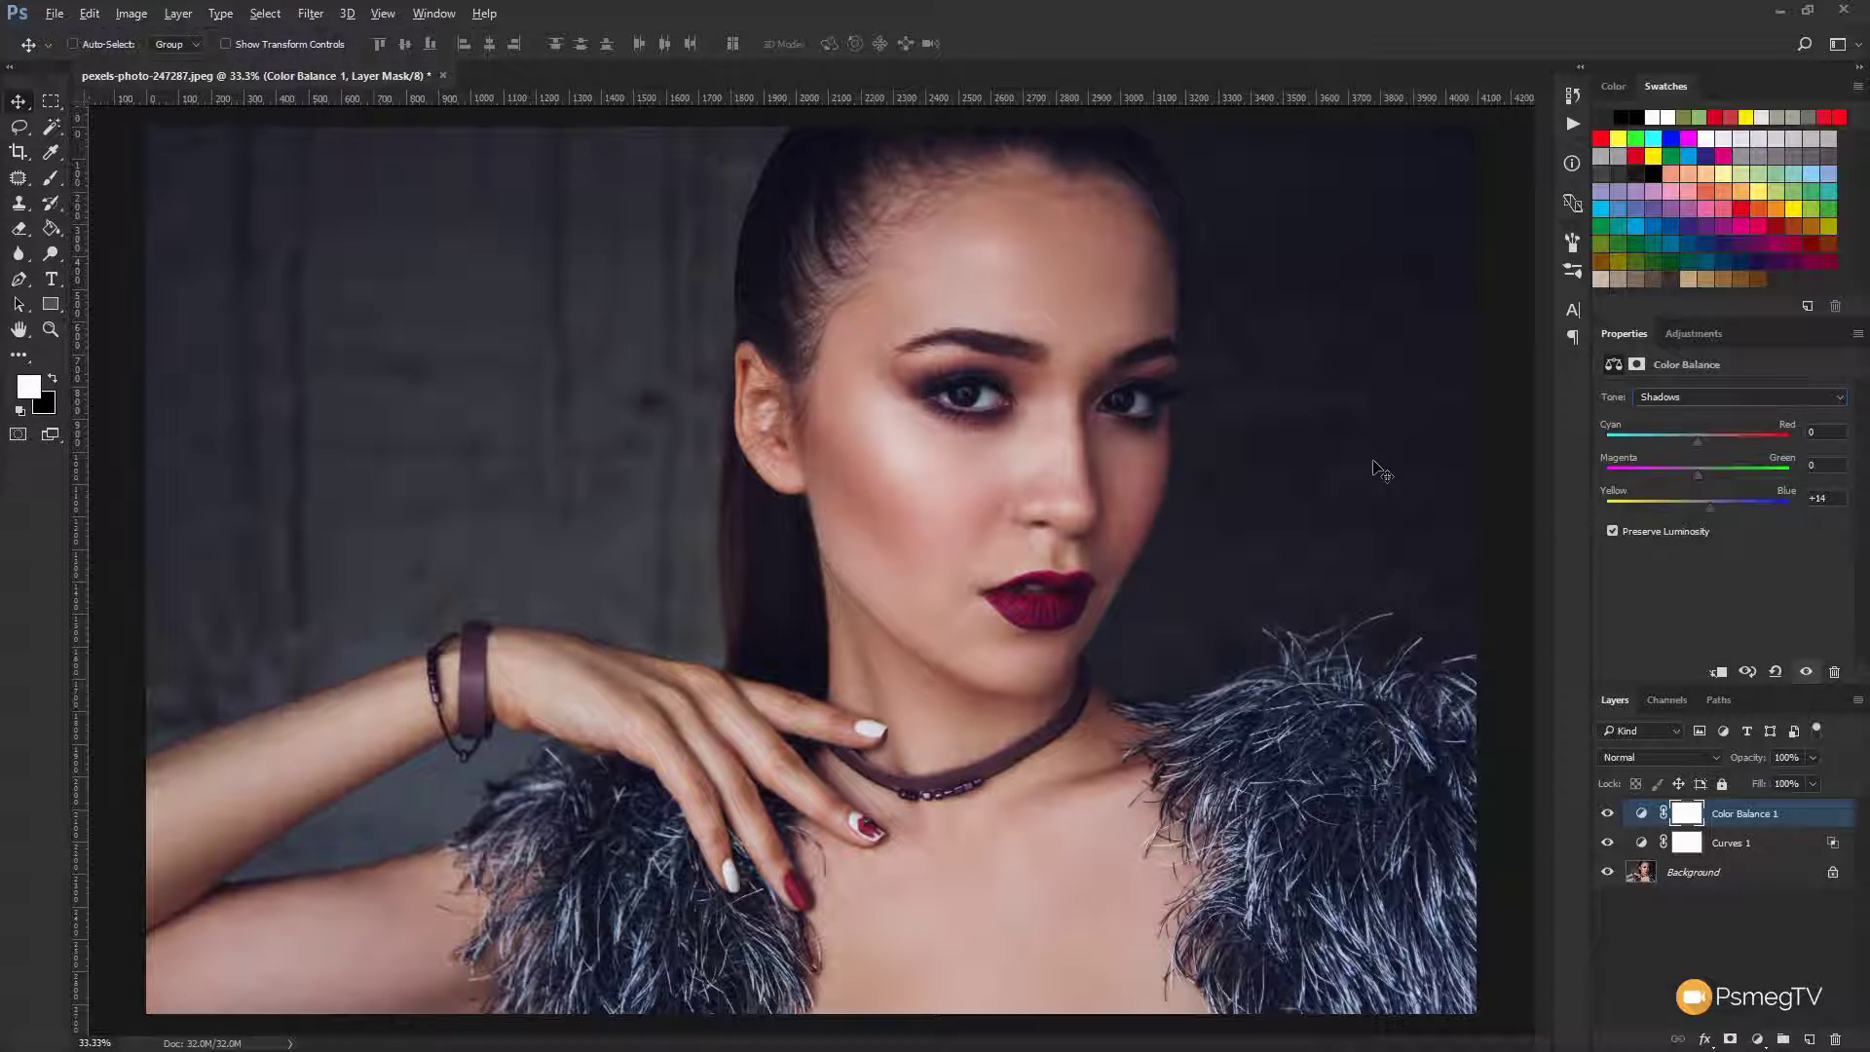
# - Compare the photo with the blue shadow tint of the Color Balance layer hidden and shown
pyautogui.click(1607, 814)
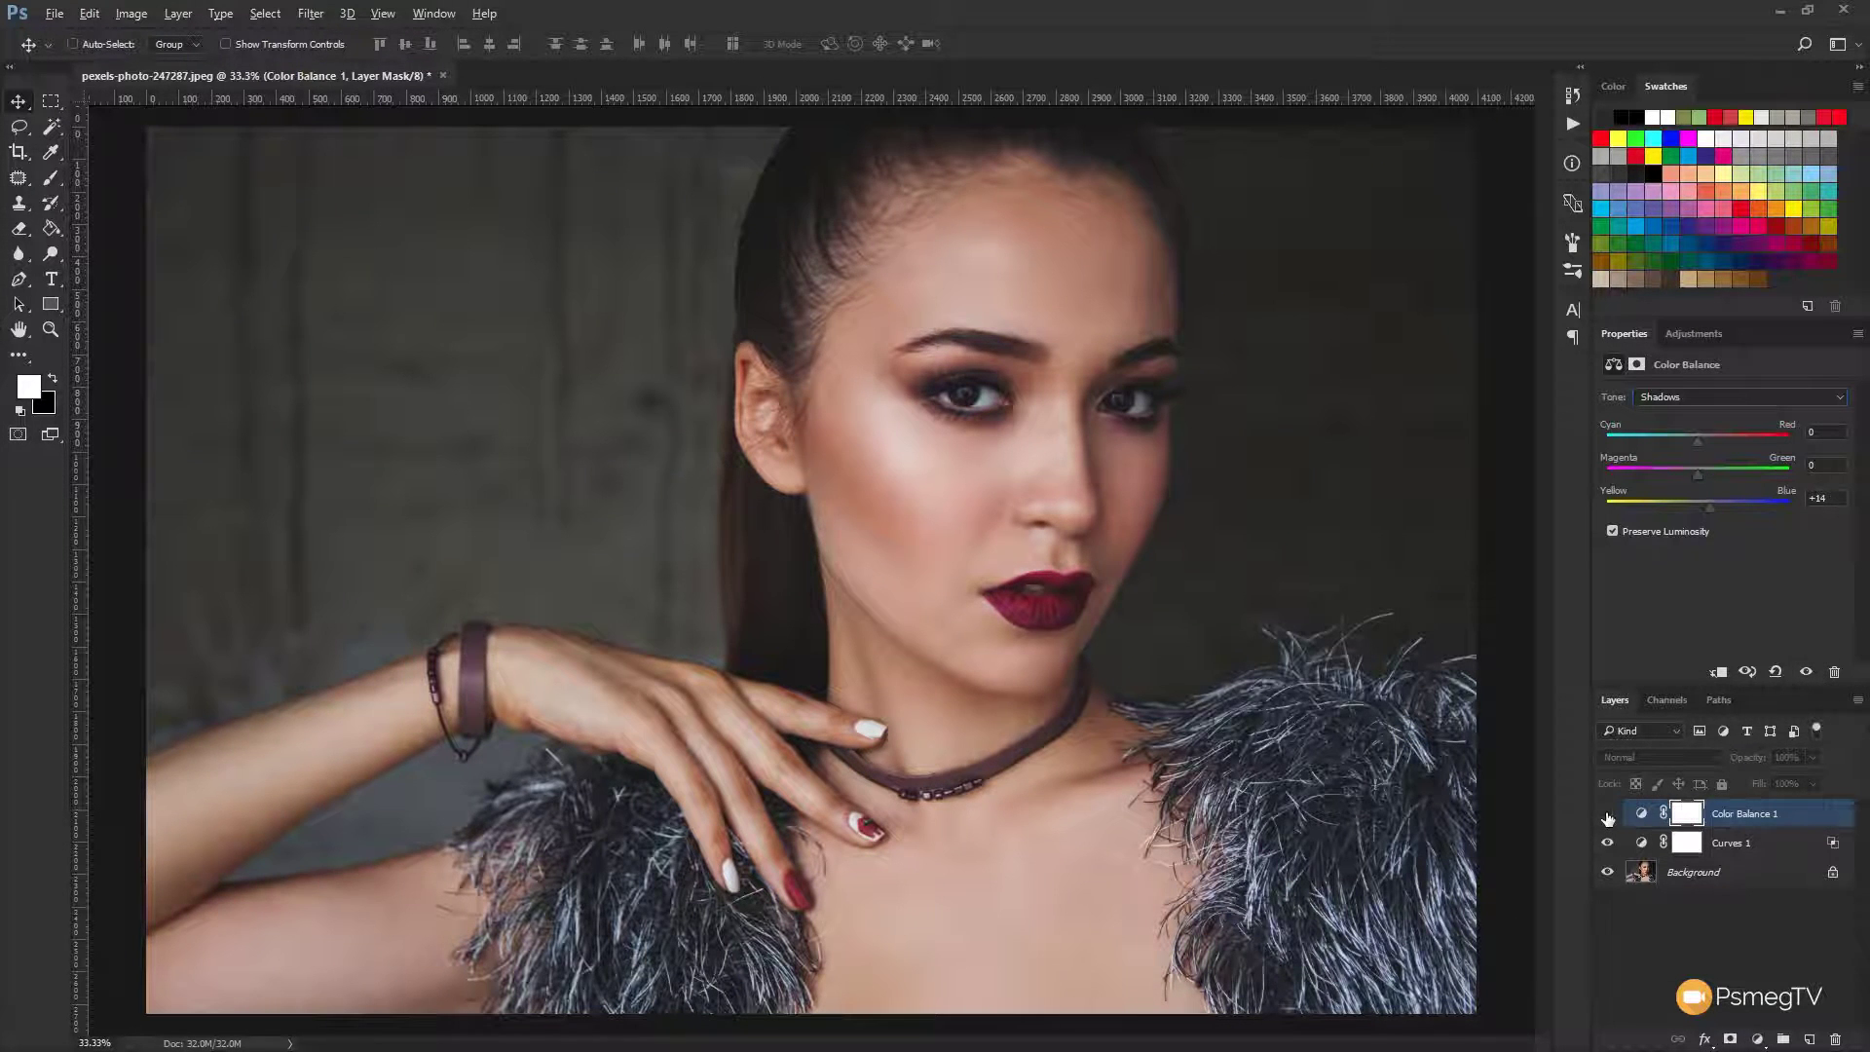
pyautogui.click(1607, 814)
pyautogui.click(1607, 814)
pyautogui.click(1607, 815)
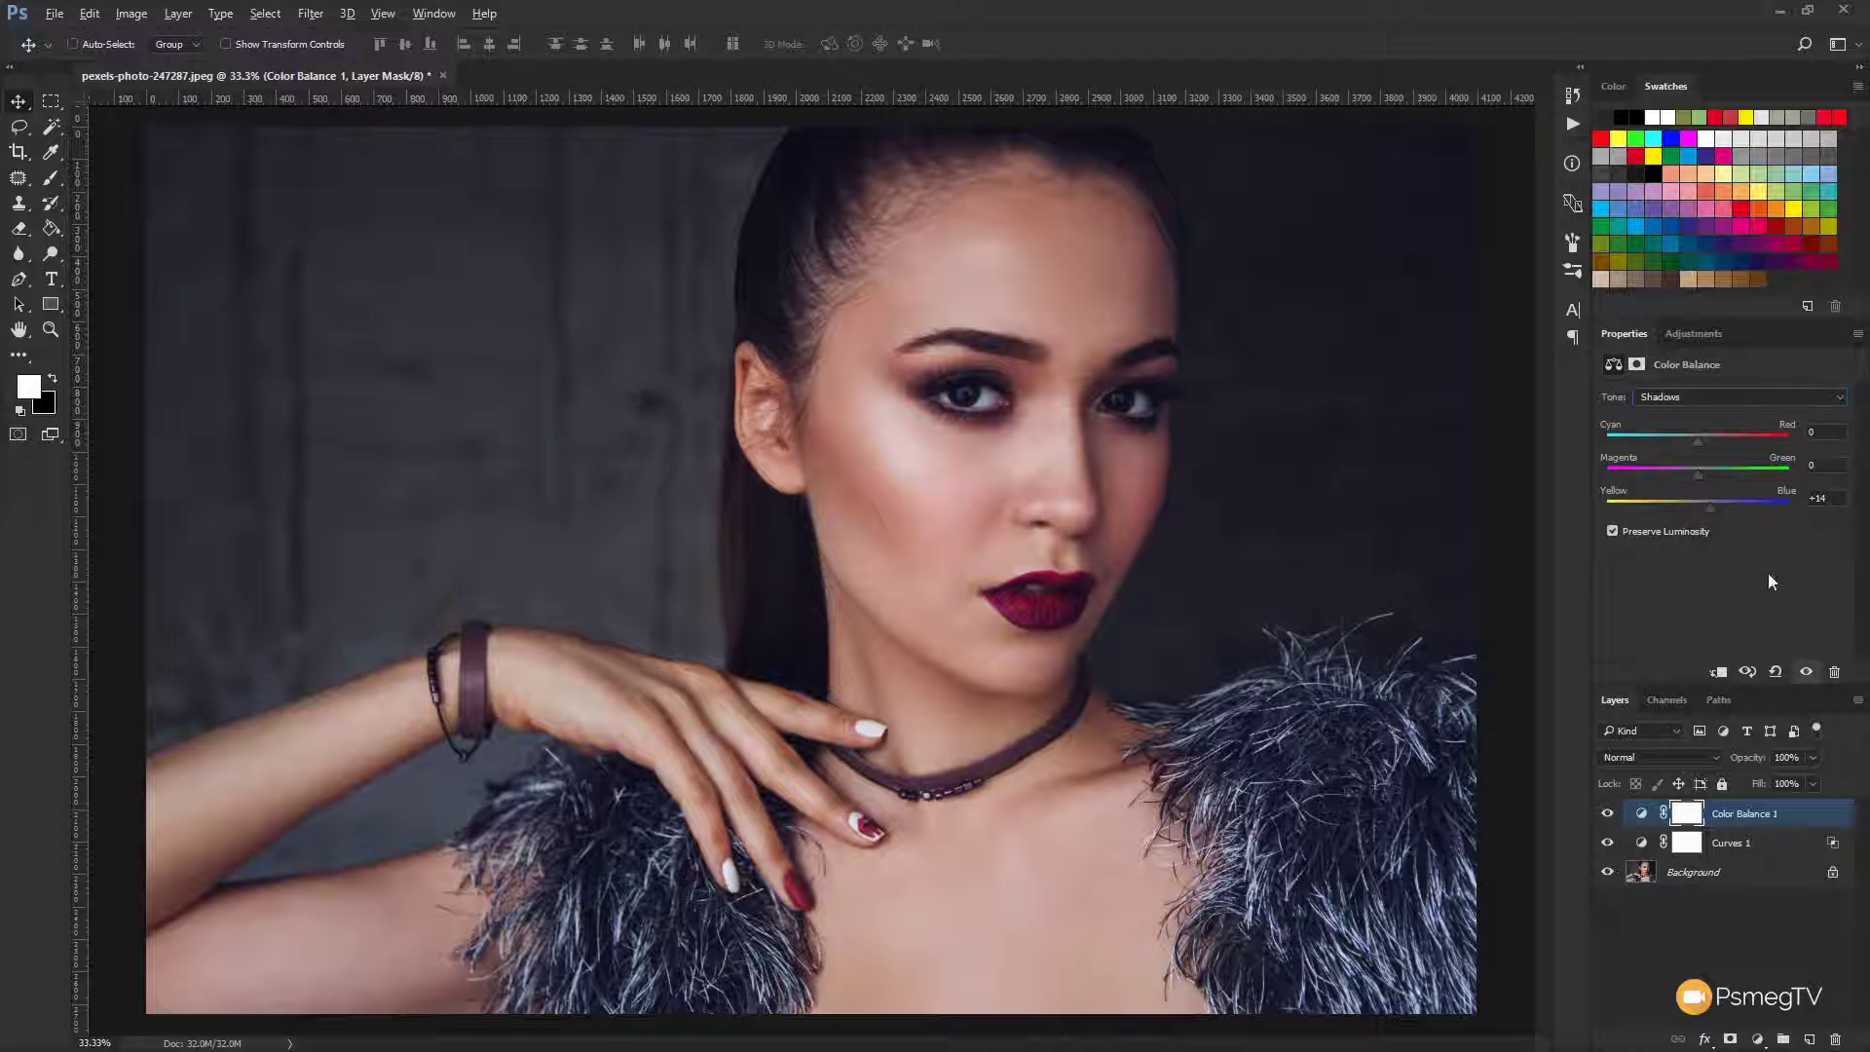
# - Replace the blue tint with a warm one by setting the shadows' cyan–red balance to +9 and shifting yellow–blue toward yellow
pyautogui.moveTo(1709, 508); pyautogui.dragTo(1697, 506)
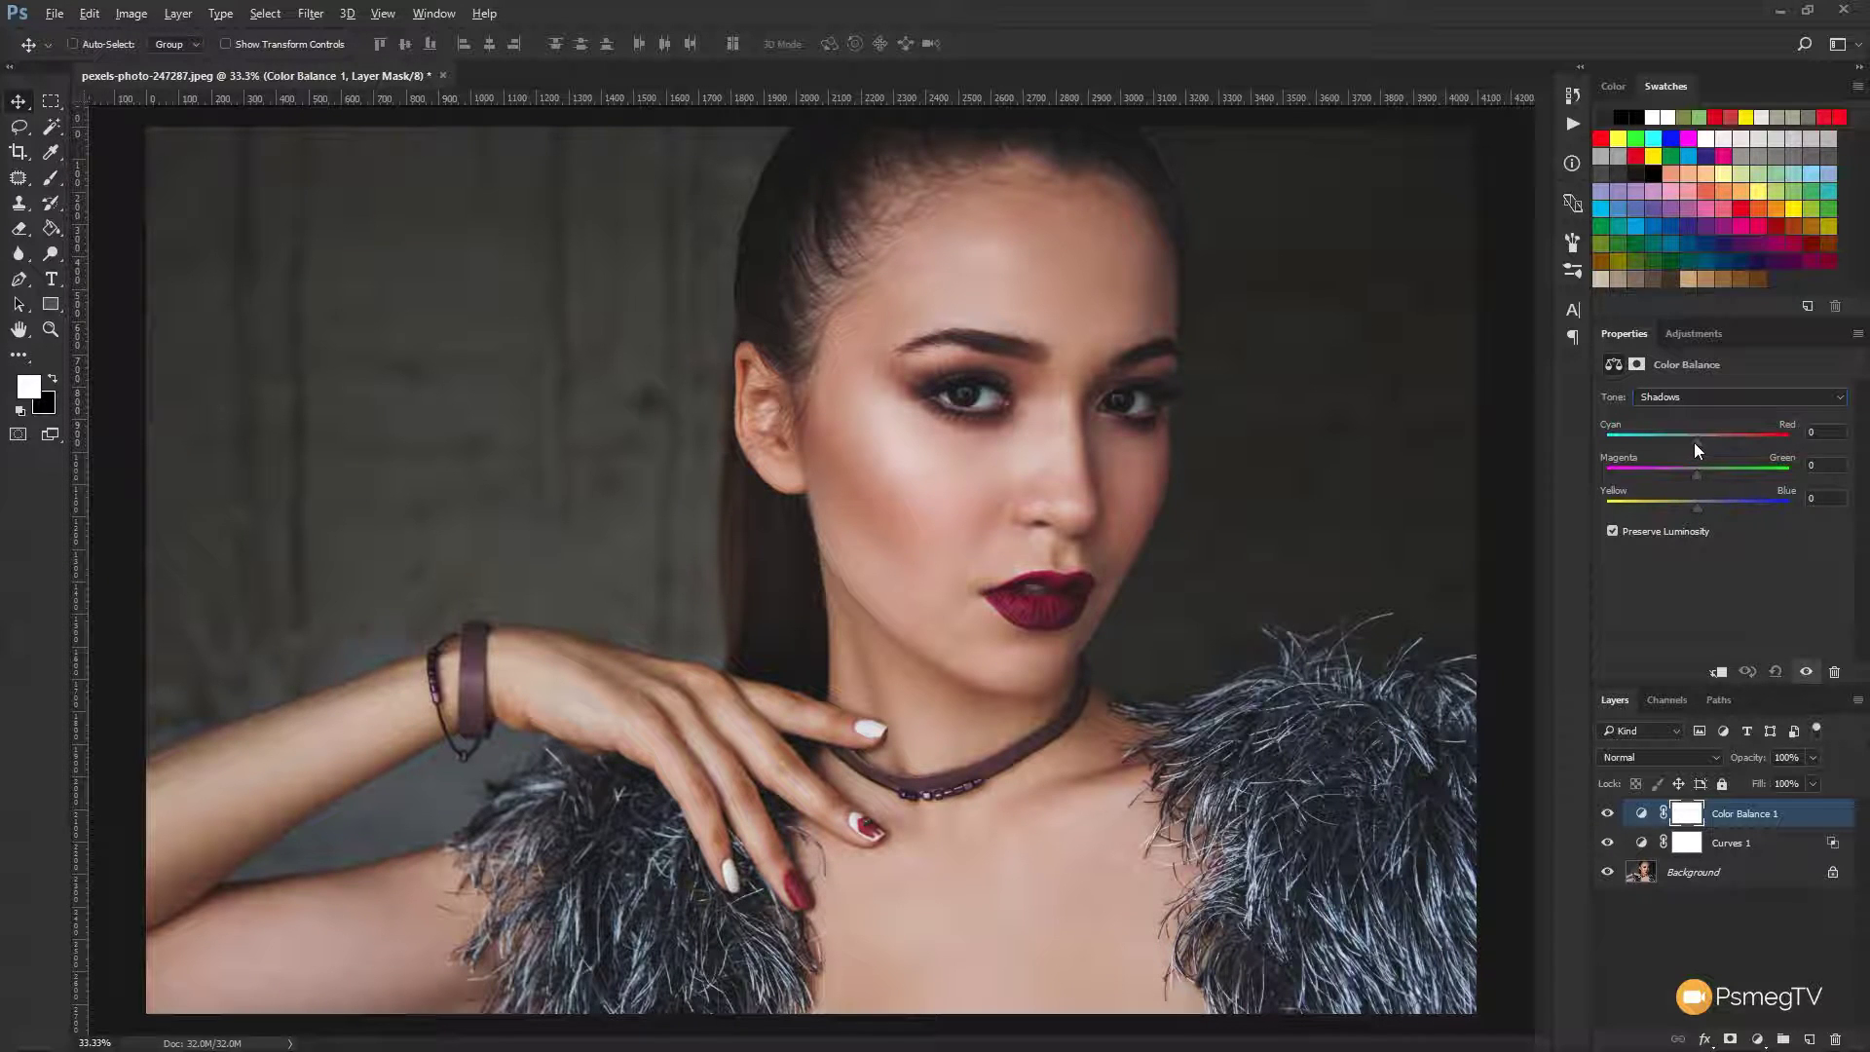
pyautogui.moveTo(1697, 438); pyautogui.dragTo(1703, 438)
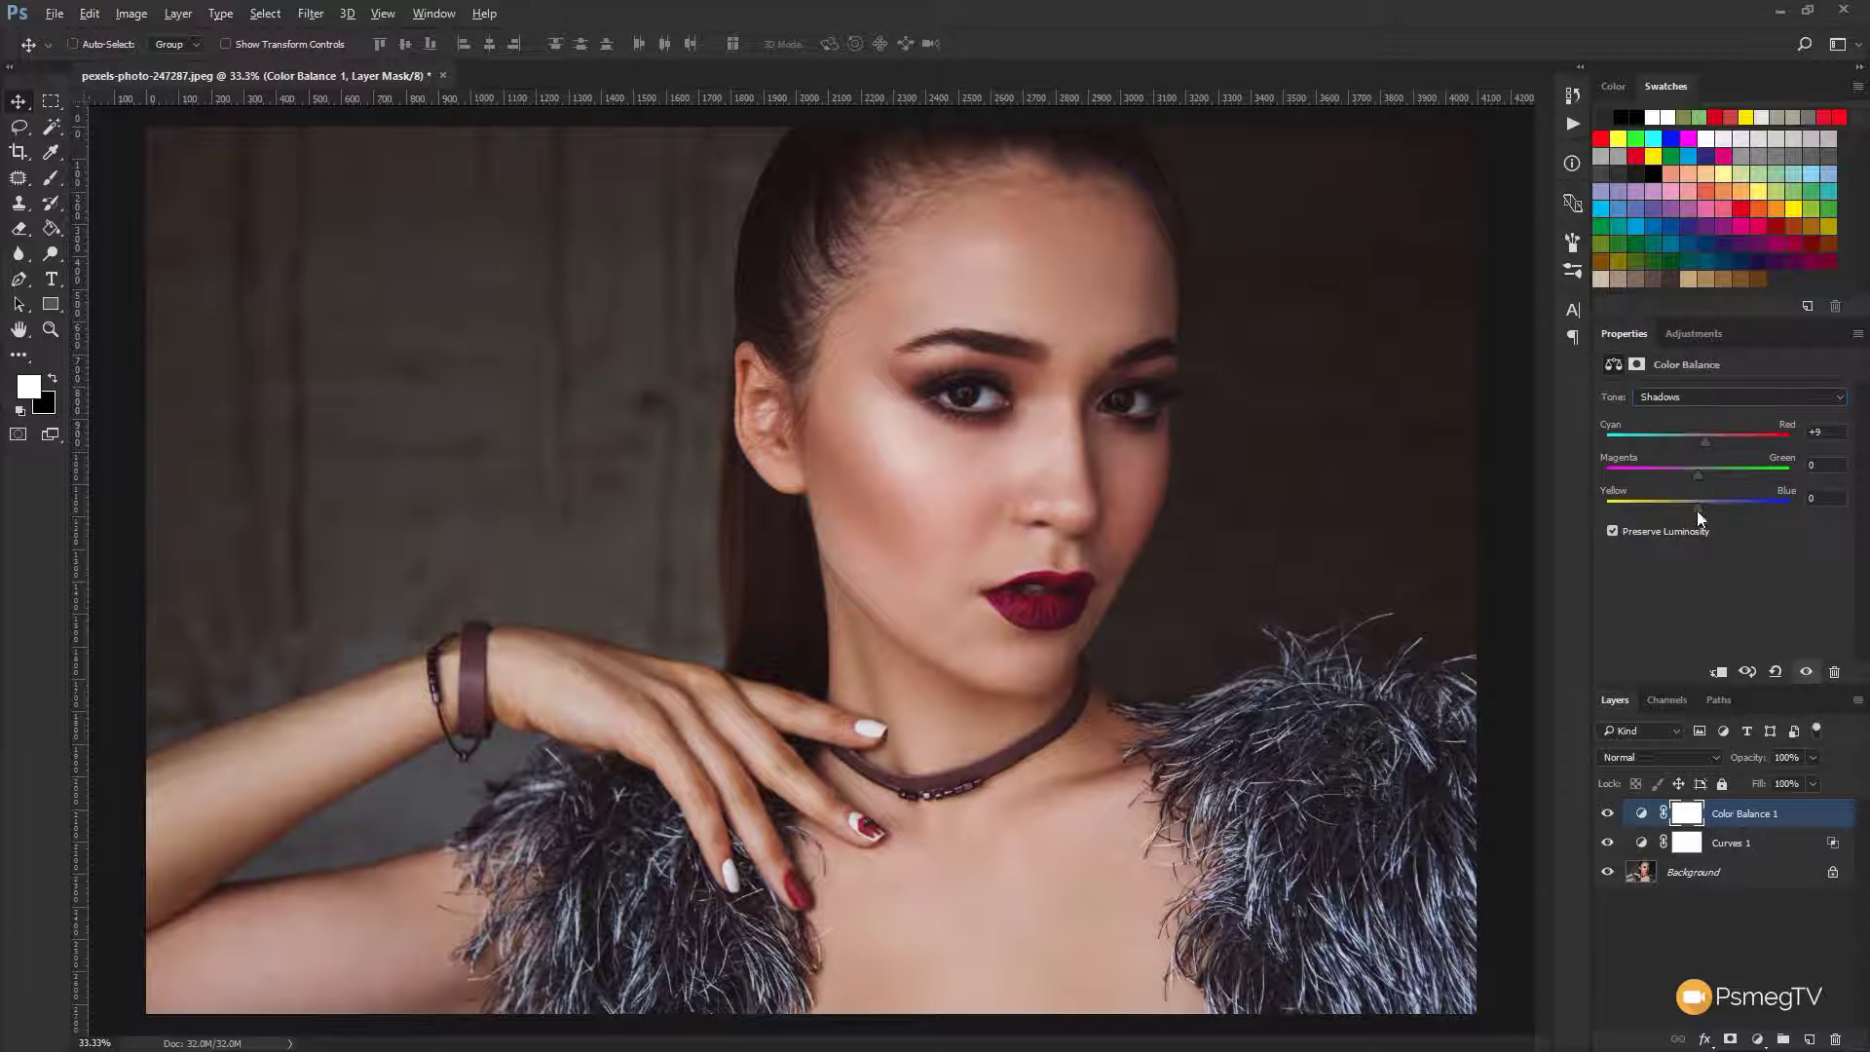
pyautogui.moveTo(1696, 508); pyautogui.dragTo(1694, 506)
pyautogui.click(1606, 818)
pyautogui.click(1607, 818)
# - Restrict the Color Balance layer to dark tones by lowering the Blend If underlying-layer white slider and splitting it for a softer transition
pyautogui.doubleClick(1828, 820)
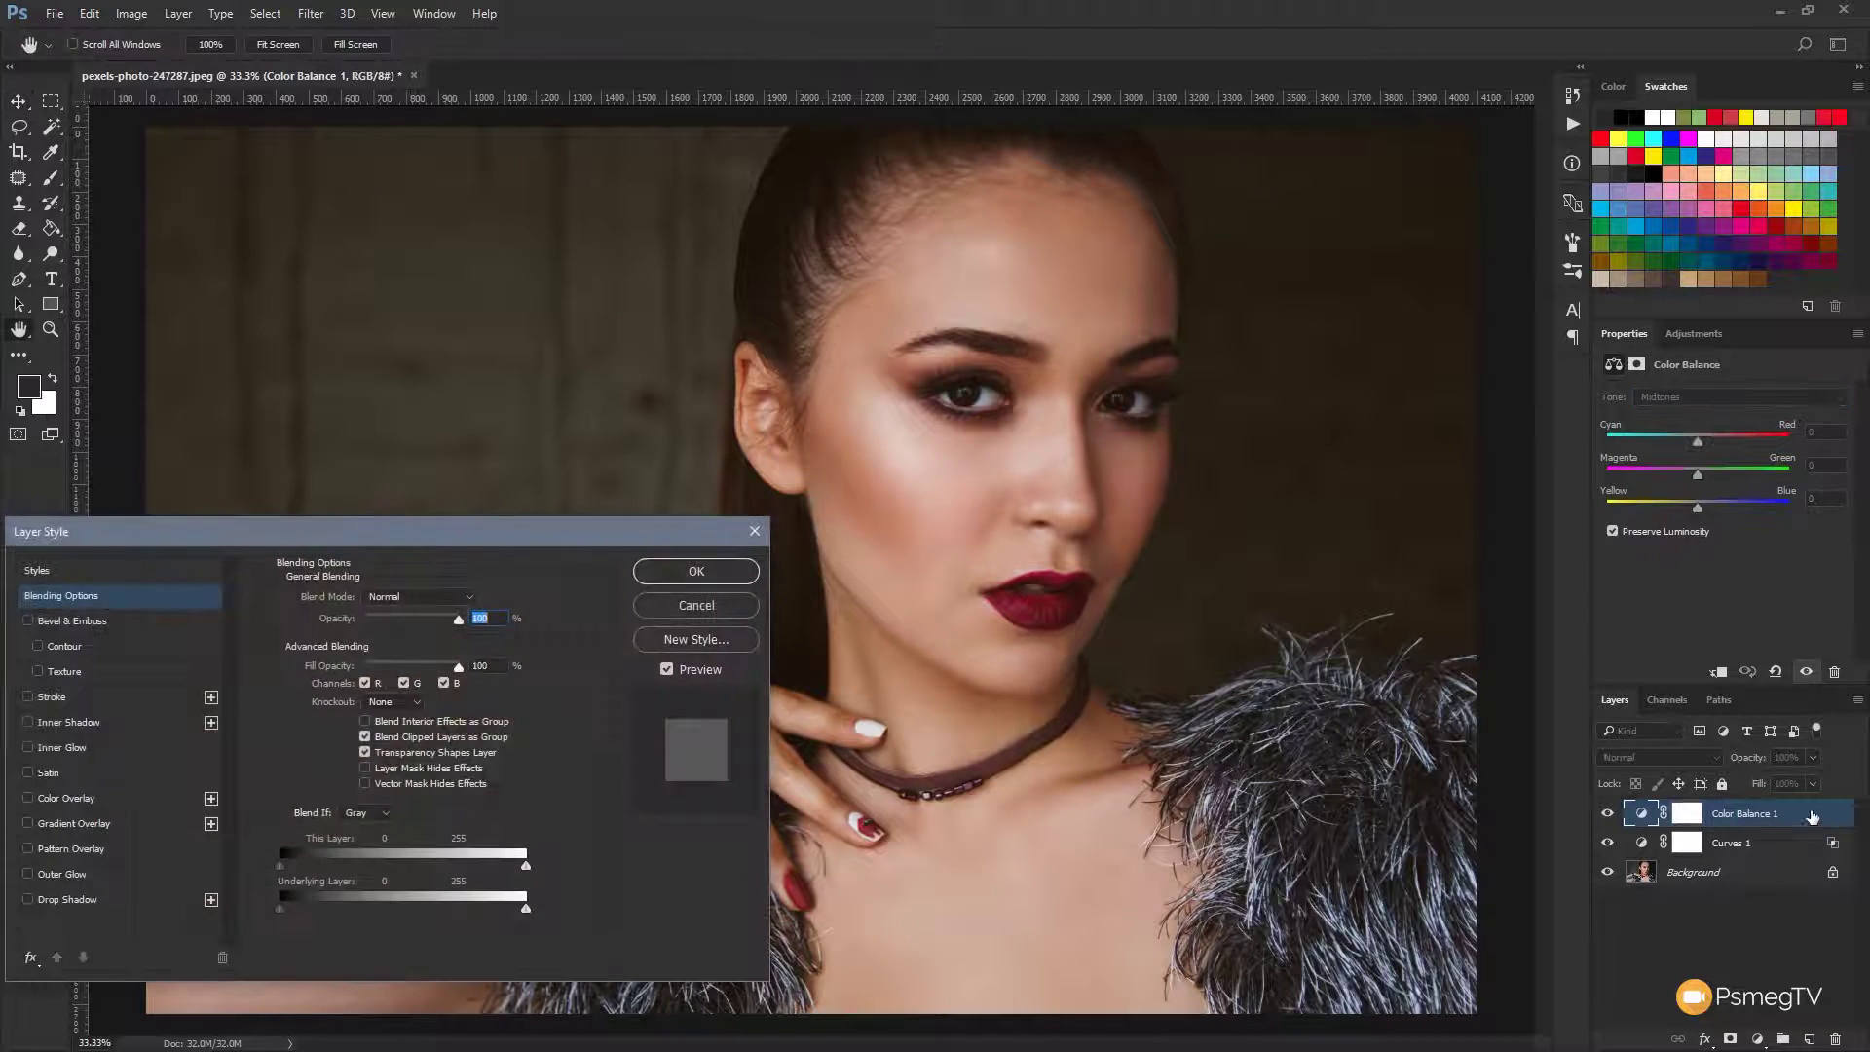
pyautogui.moveTo(458, 533); pyautogui.dragTo(463, 25)
pyautogui.moveTo(530, 398); pyautogui.dragTo(361, 399)
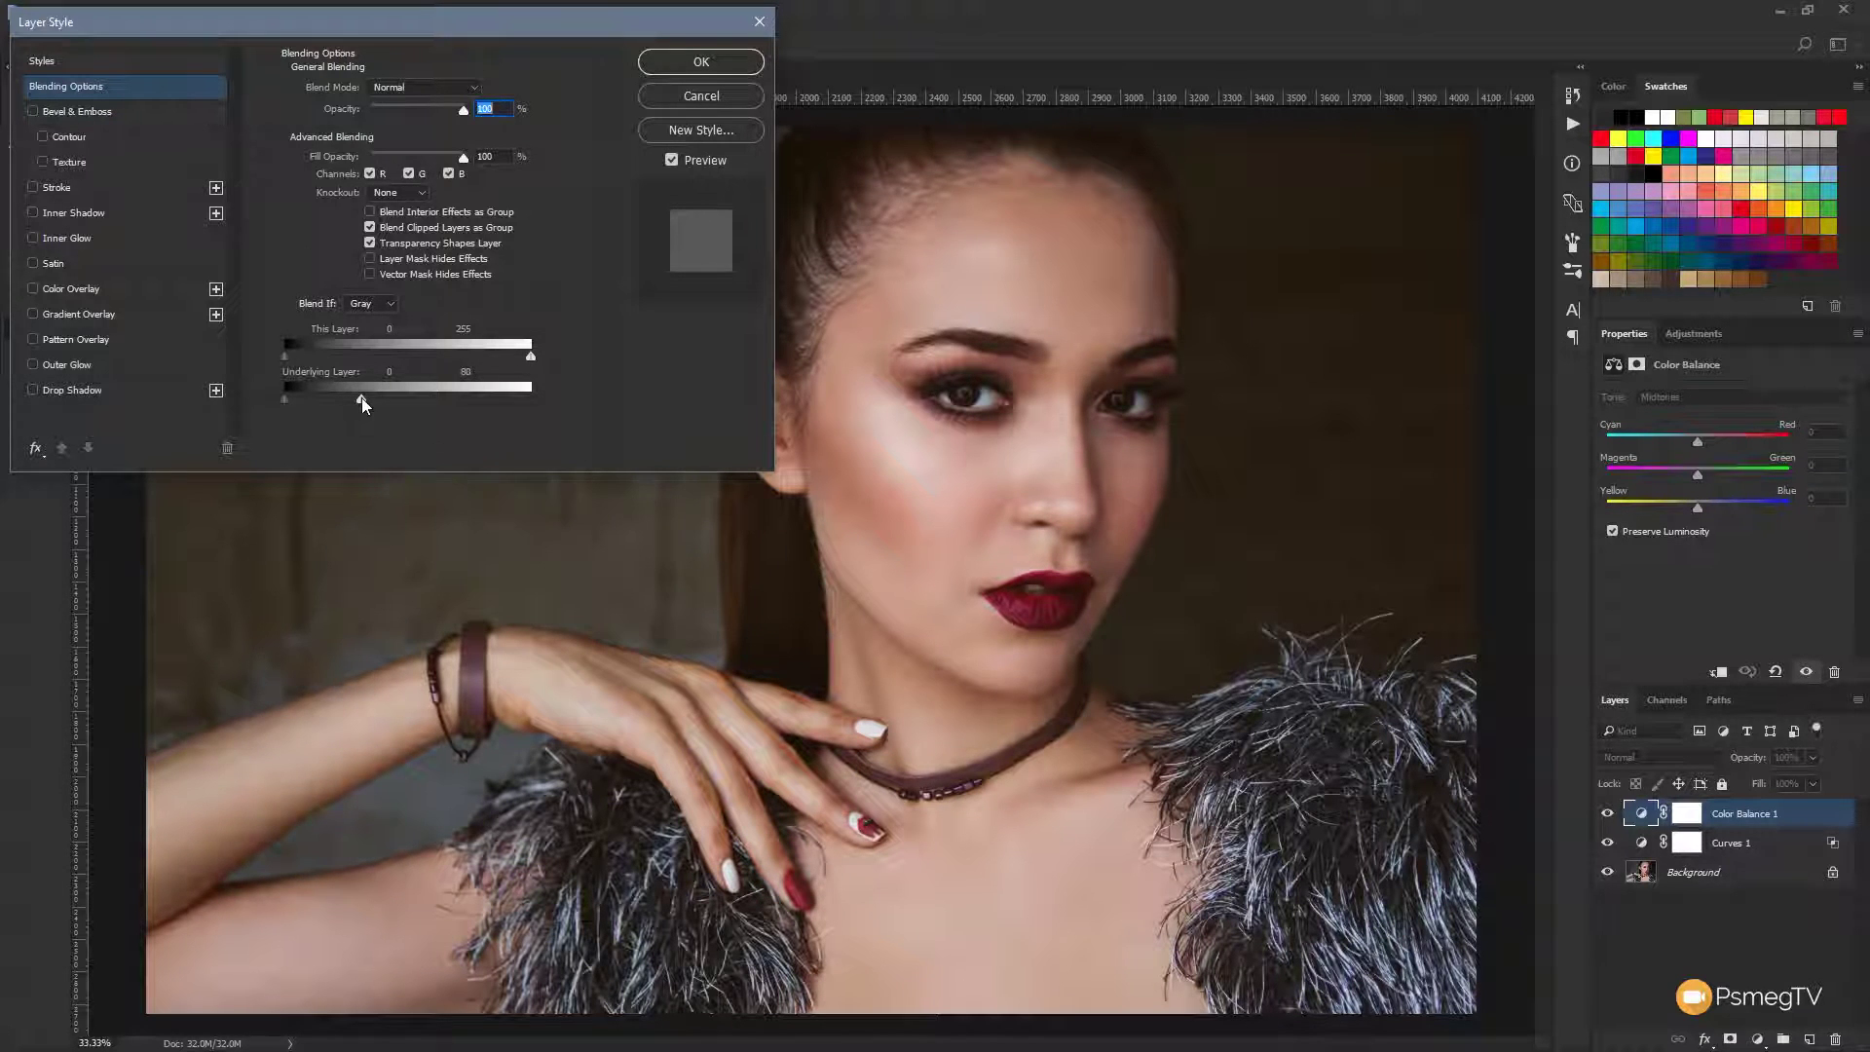
pyautogui.moveTo(493, 22); pyautogui.dragTo(1225, 428)
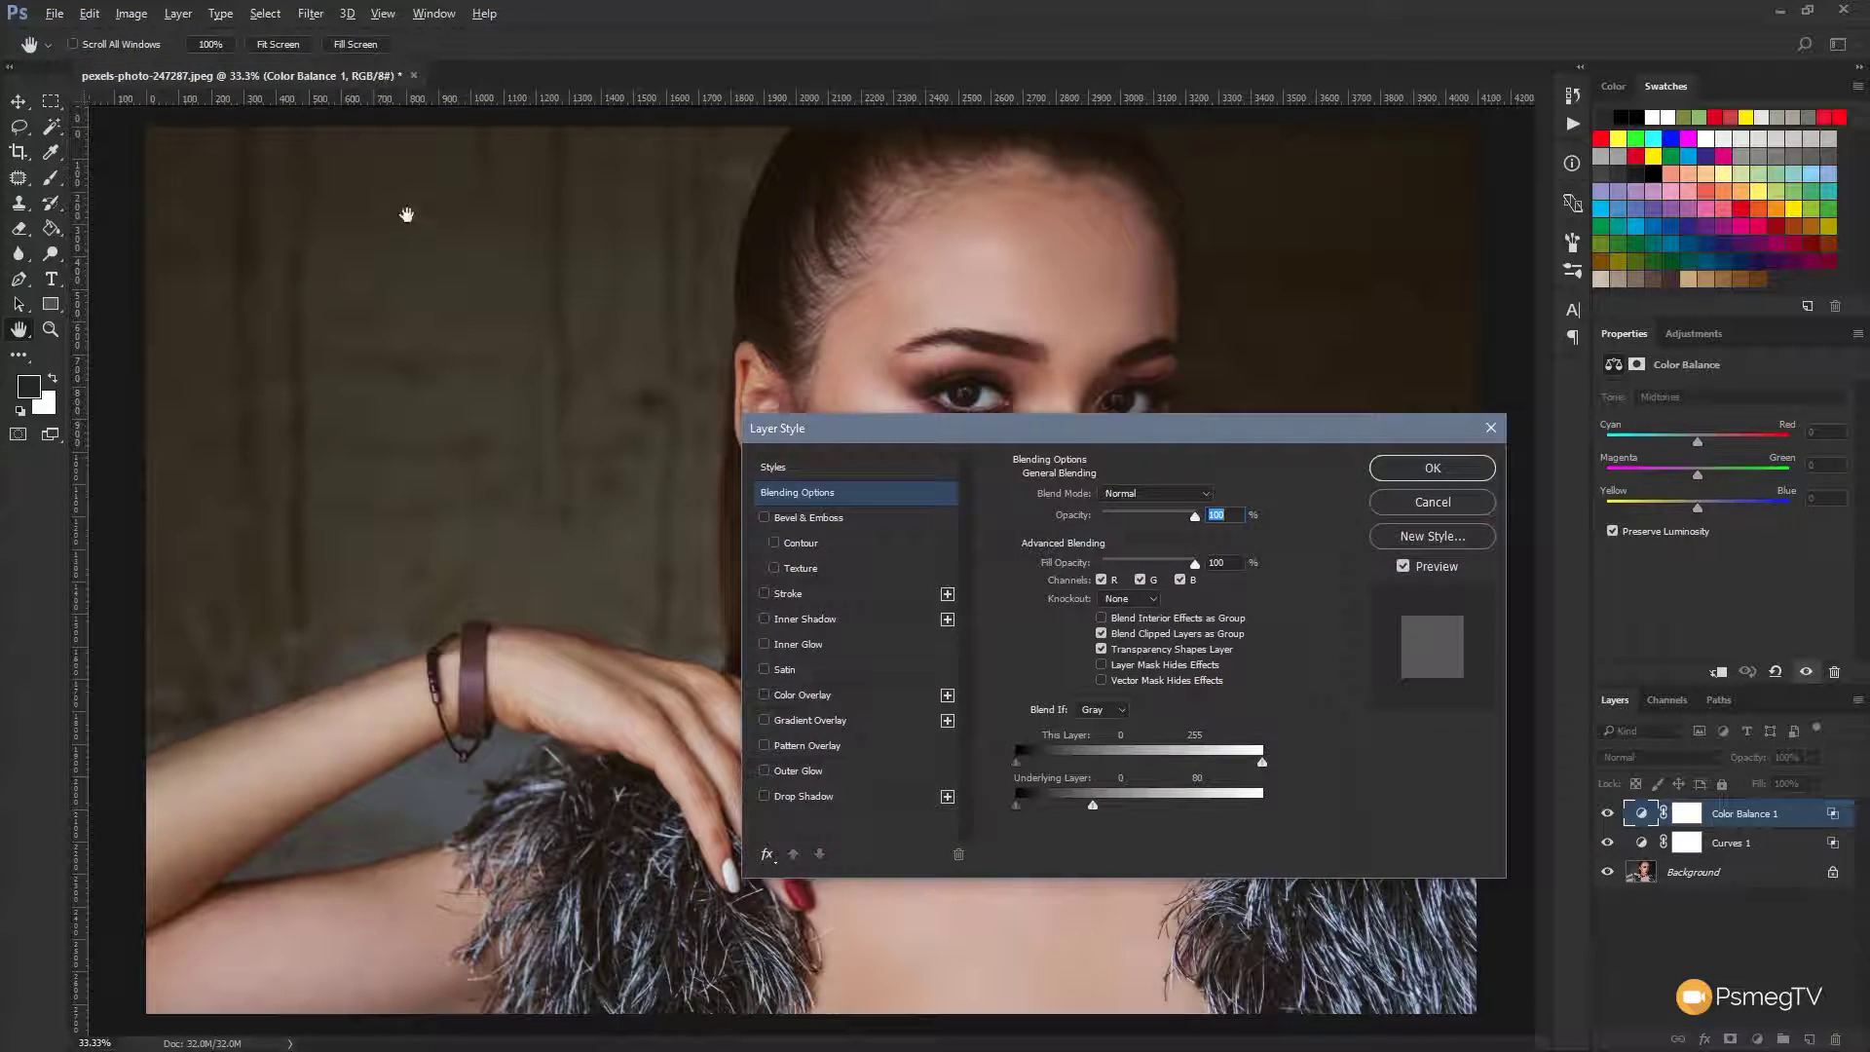
pyautogui.moveTo(1095, 808); pyautogui.dragTo(1068, 810)
pyautogui.moveTo(1067, 802); pyautogui.dragTo(1103, 809)
pyautogui.moveTo(1237, 431); pyautogui.dragTo(1221, 619)
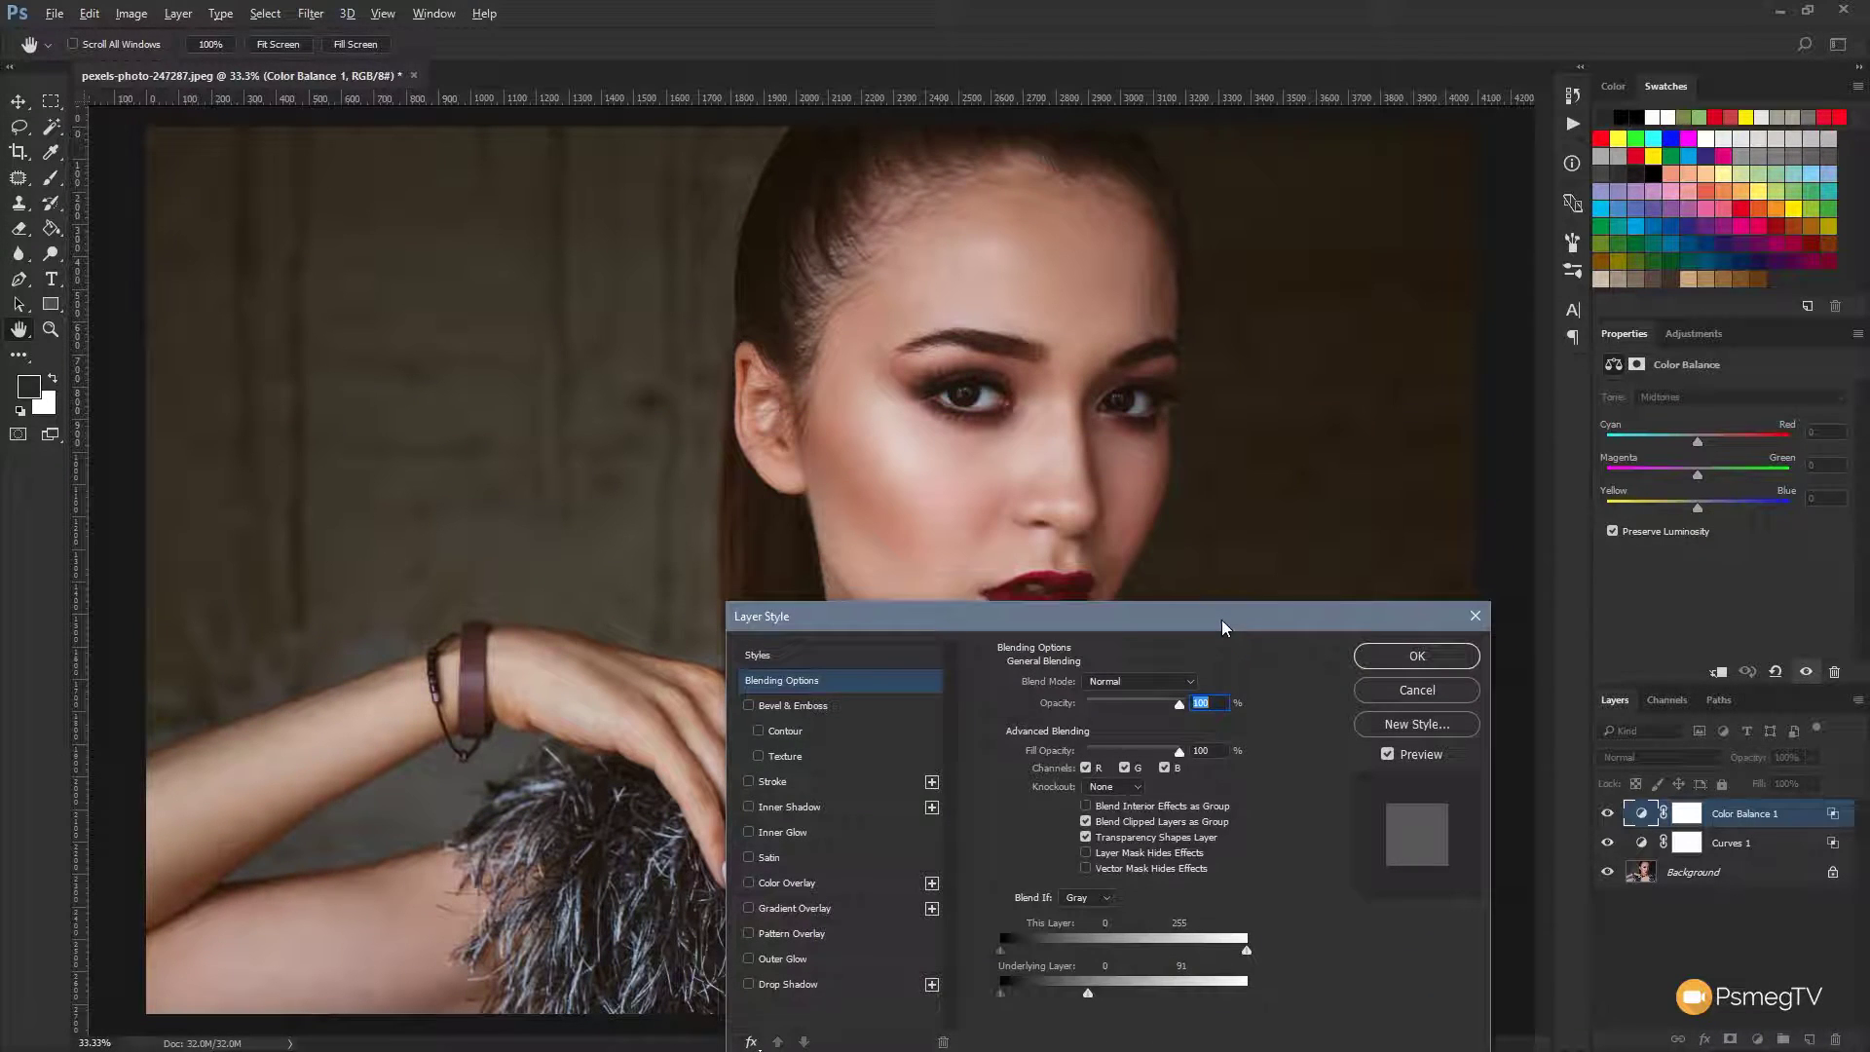
pyautogui.press('alt')
pyautogui.moveTo(1090, 995); pyautogui.dragTo(1106, 996)
pyautogui.click(1415, 657)
# - Compare the photo with the warm, restricted Color Balance layer hidden and shown
pyautogui.click(1609, 814)
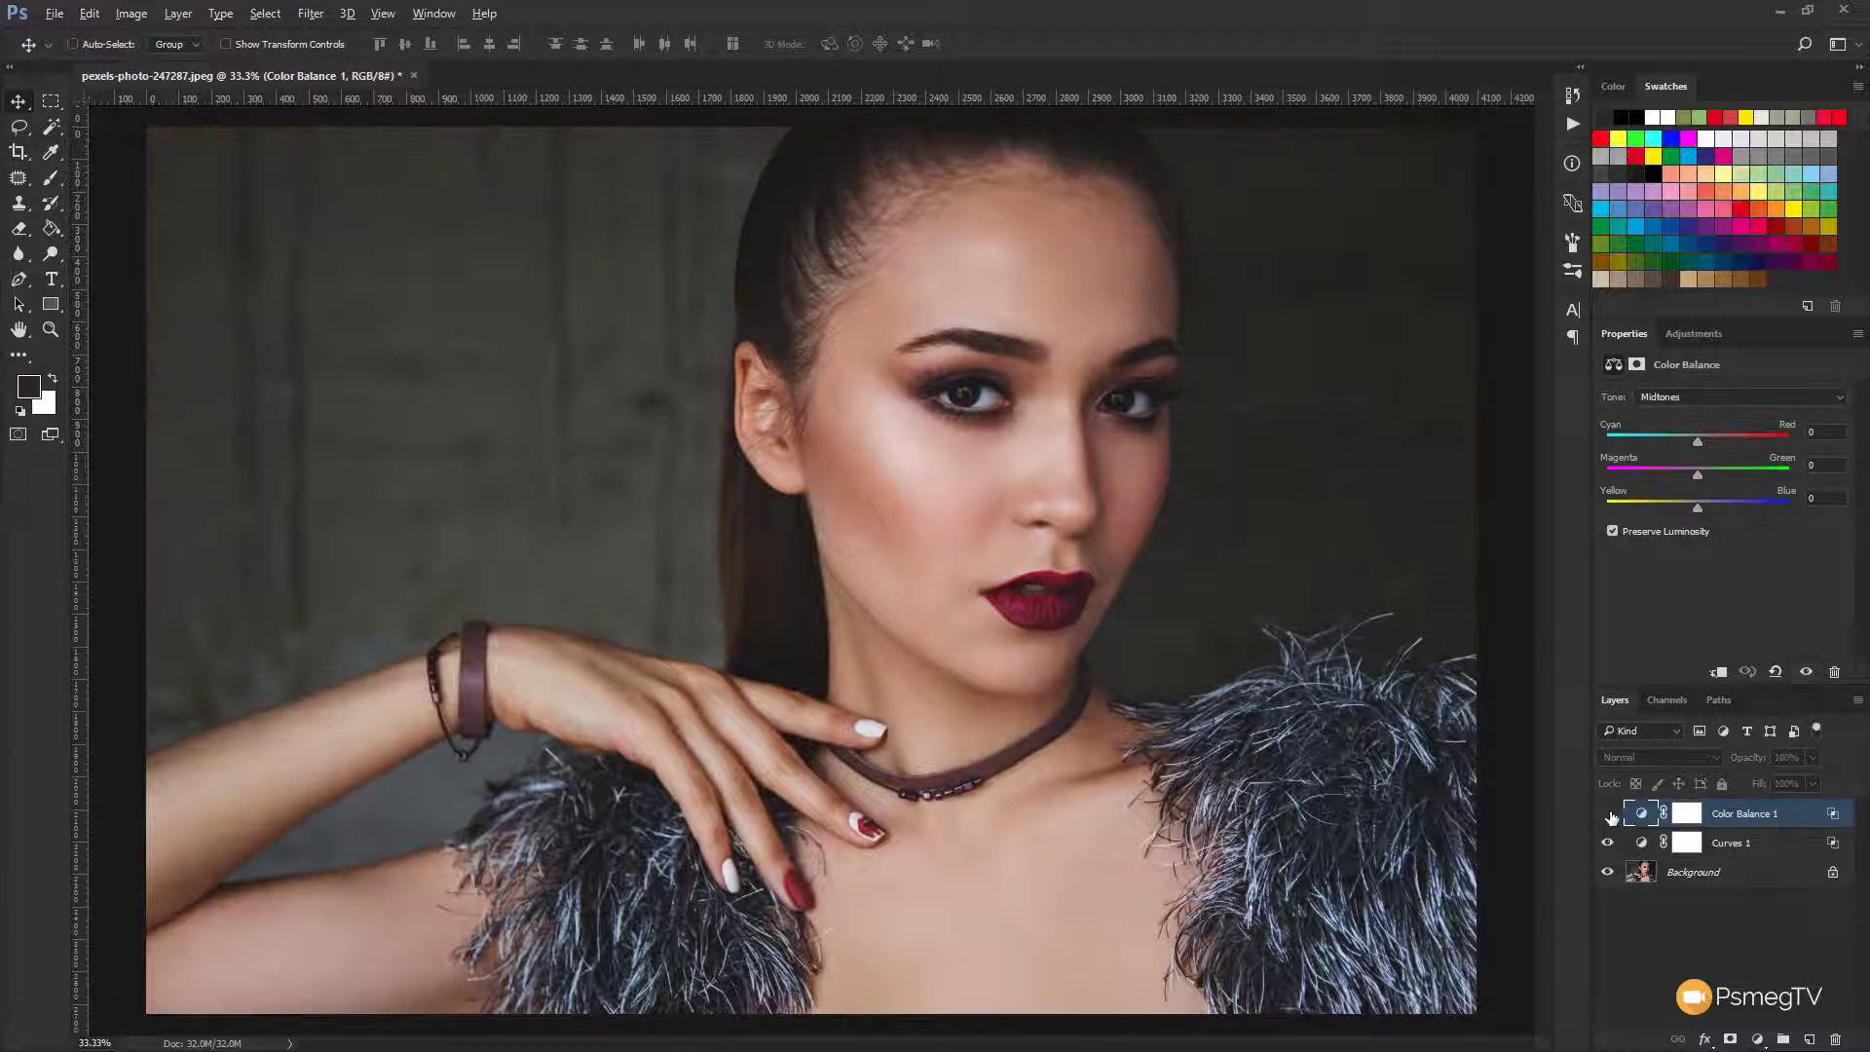
pyautogui.click(1609, 814)
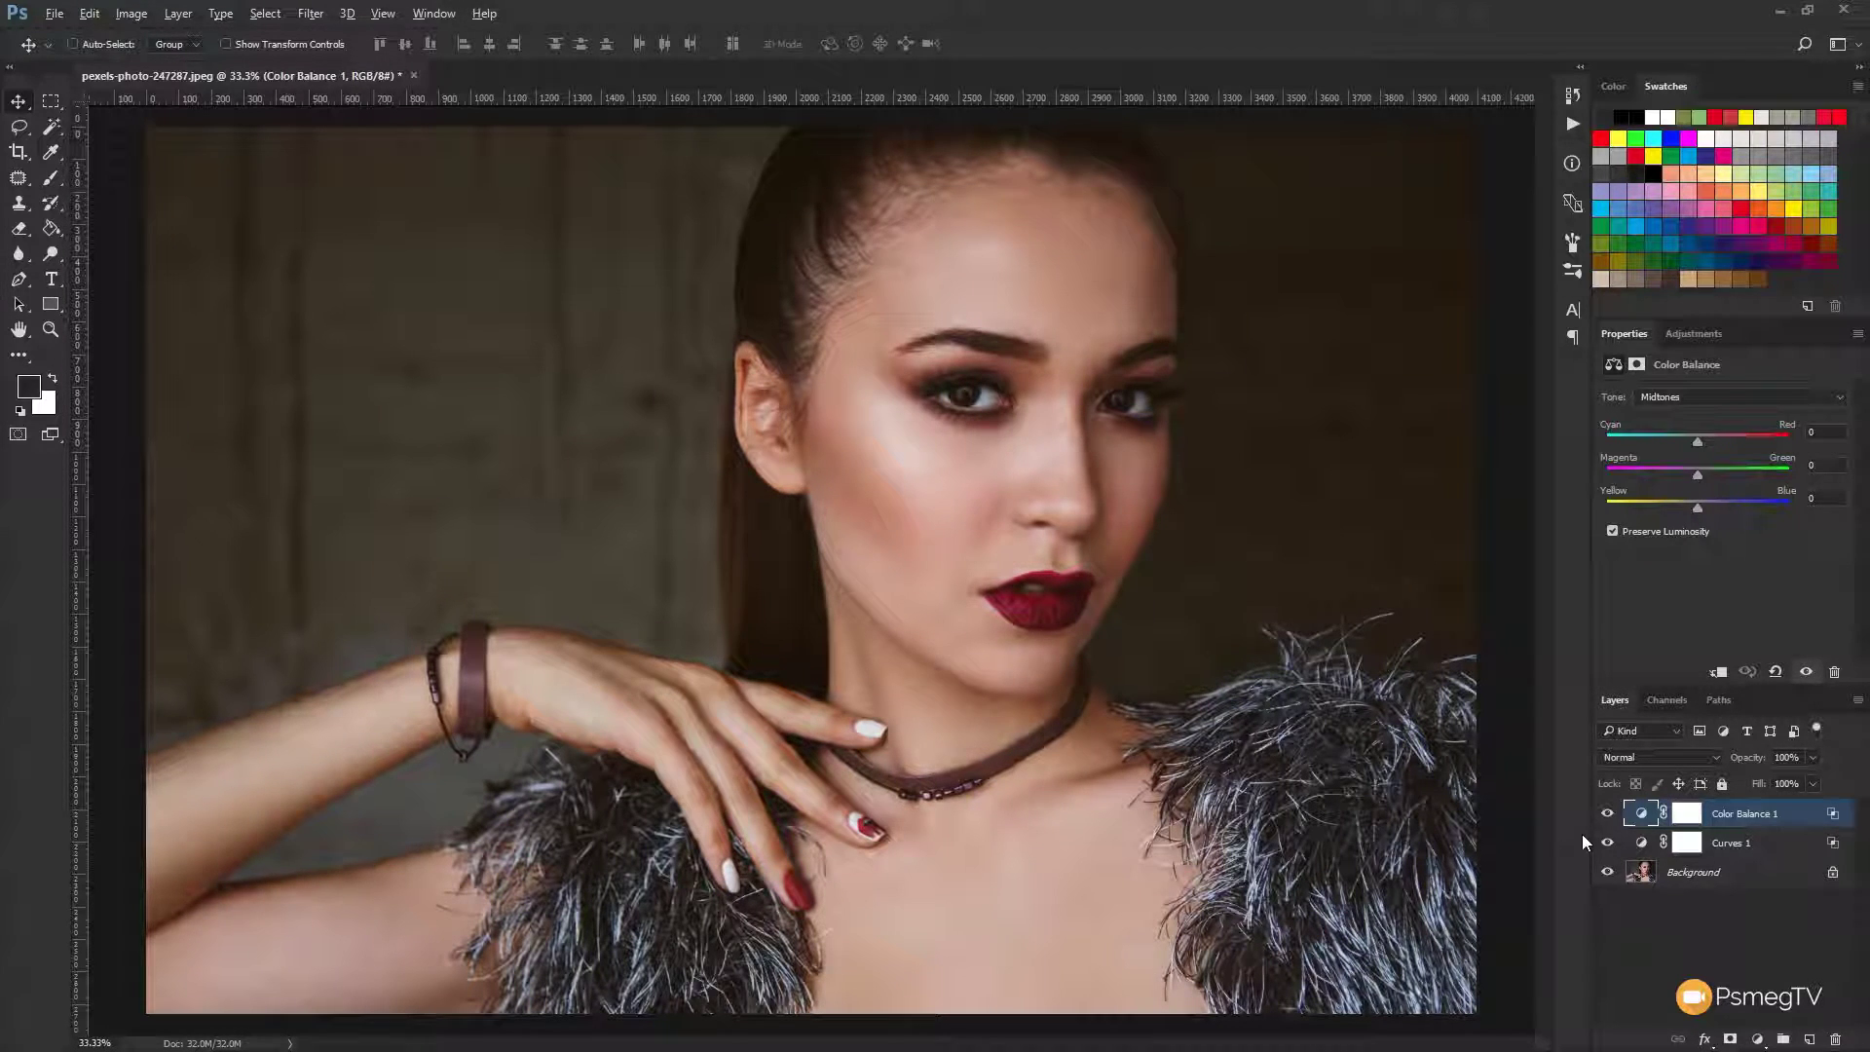
pyautogui.click(1607, 816)
pyautogui.click(1607, 814)
# - Delete the Color Balance layer's mask and the layer itself
pyautogui.click(1694, 823)
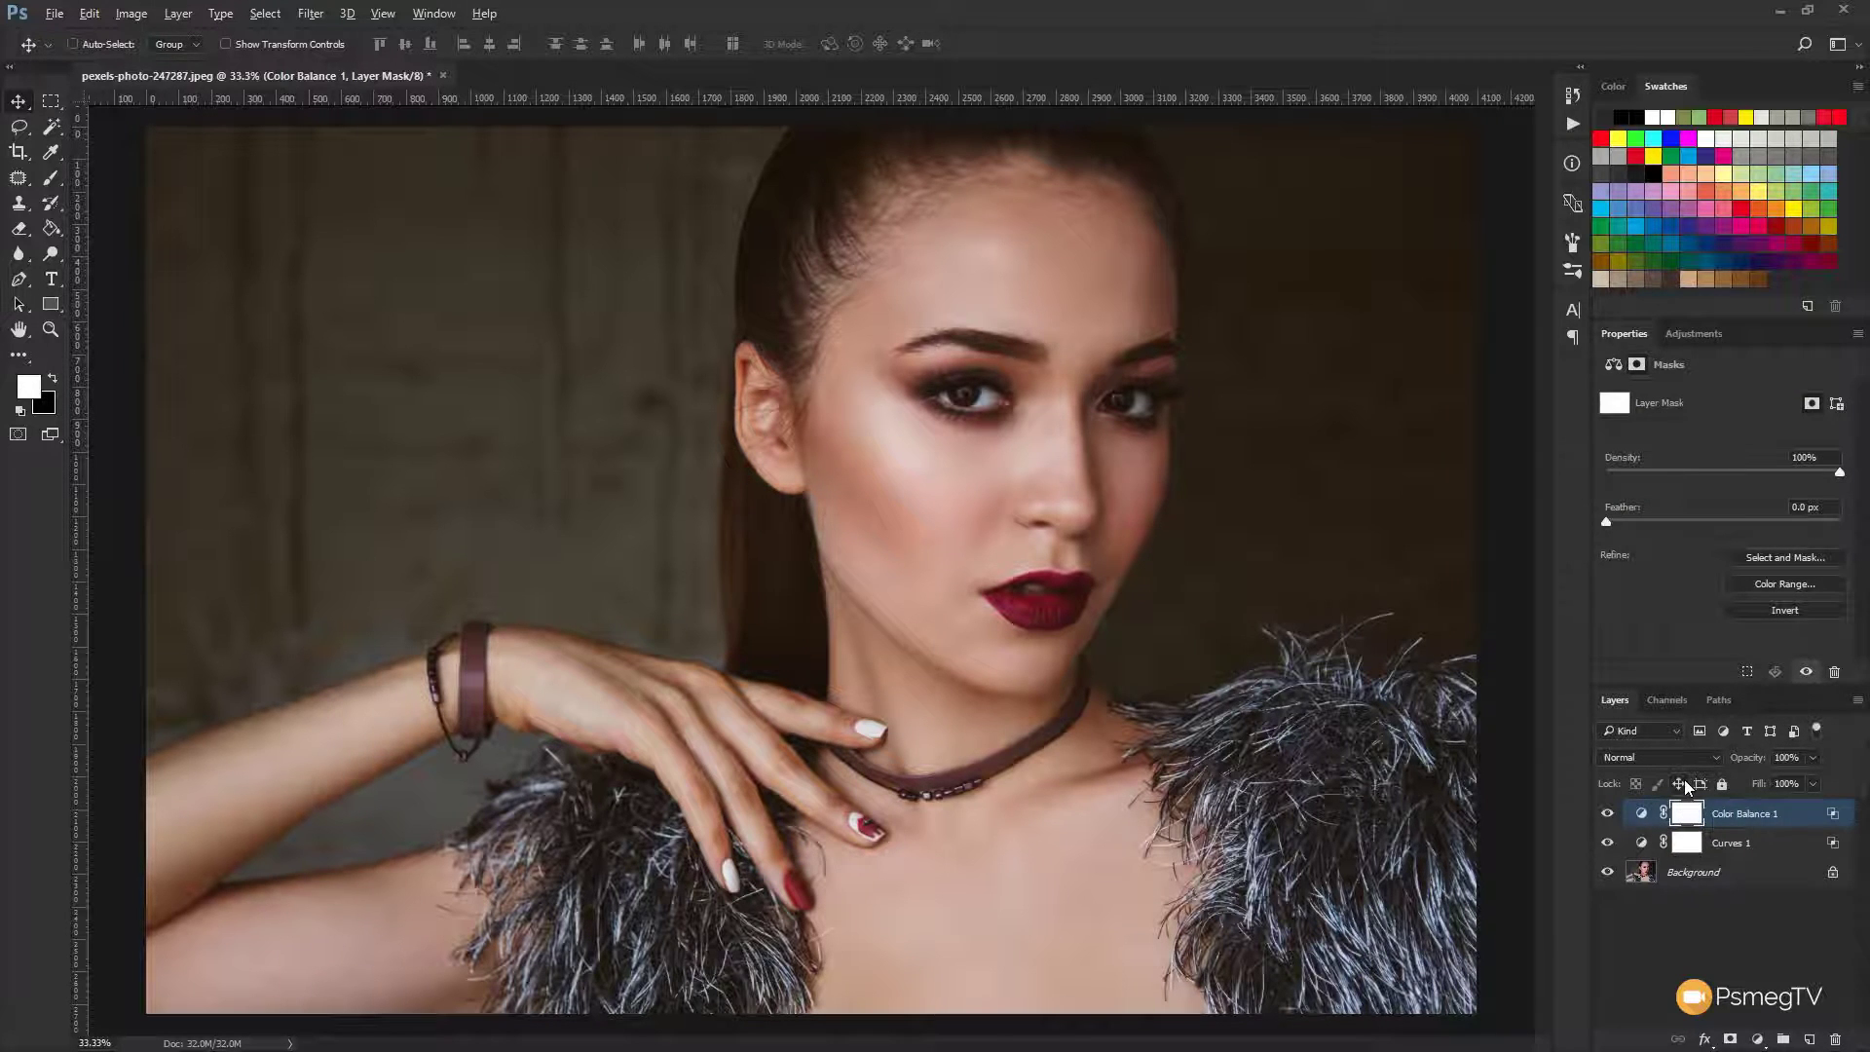
pyautogui.click(1832, 1040)
pyautogui.click(1098, 355)
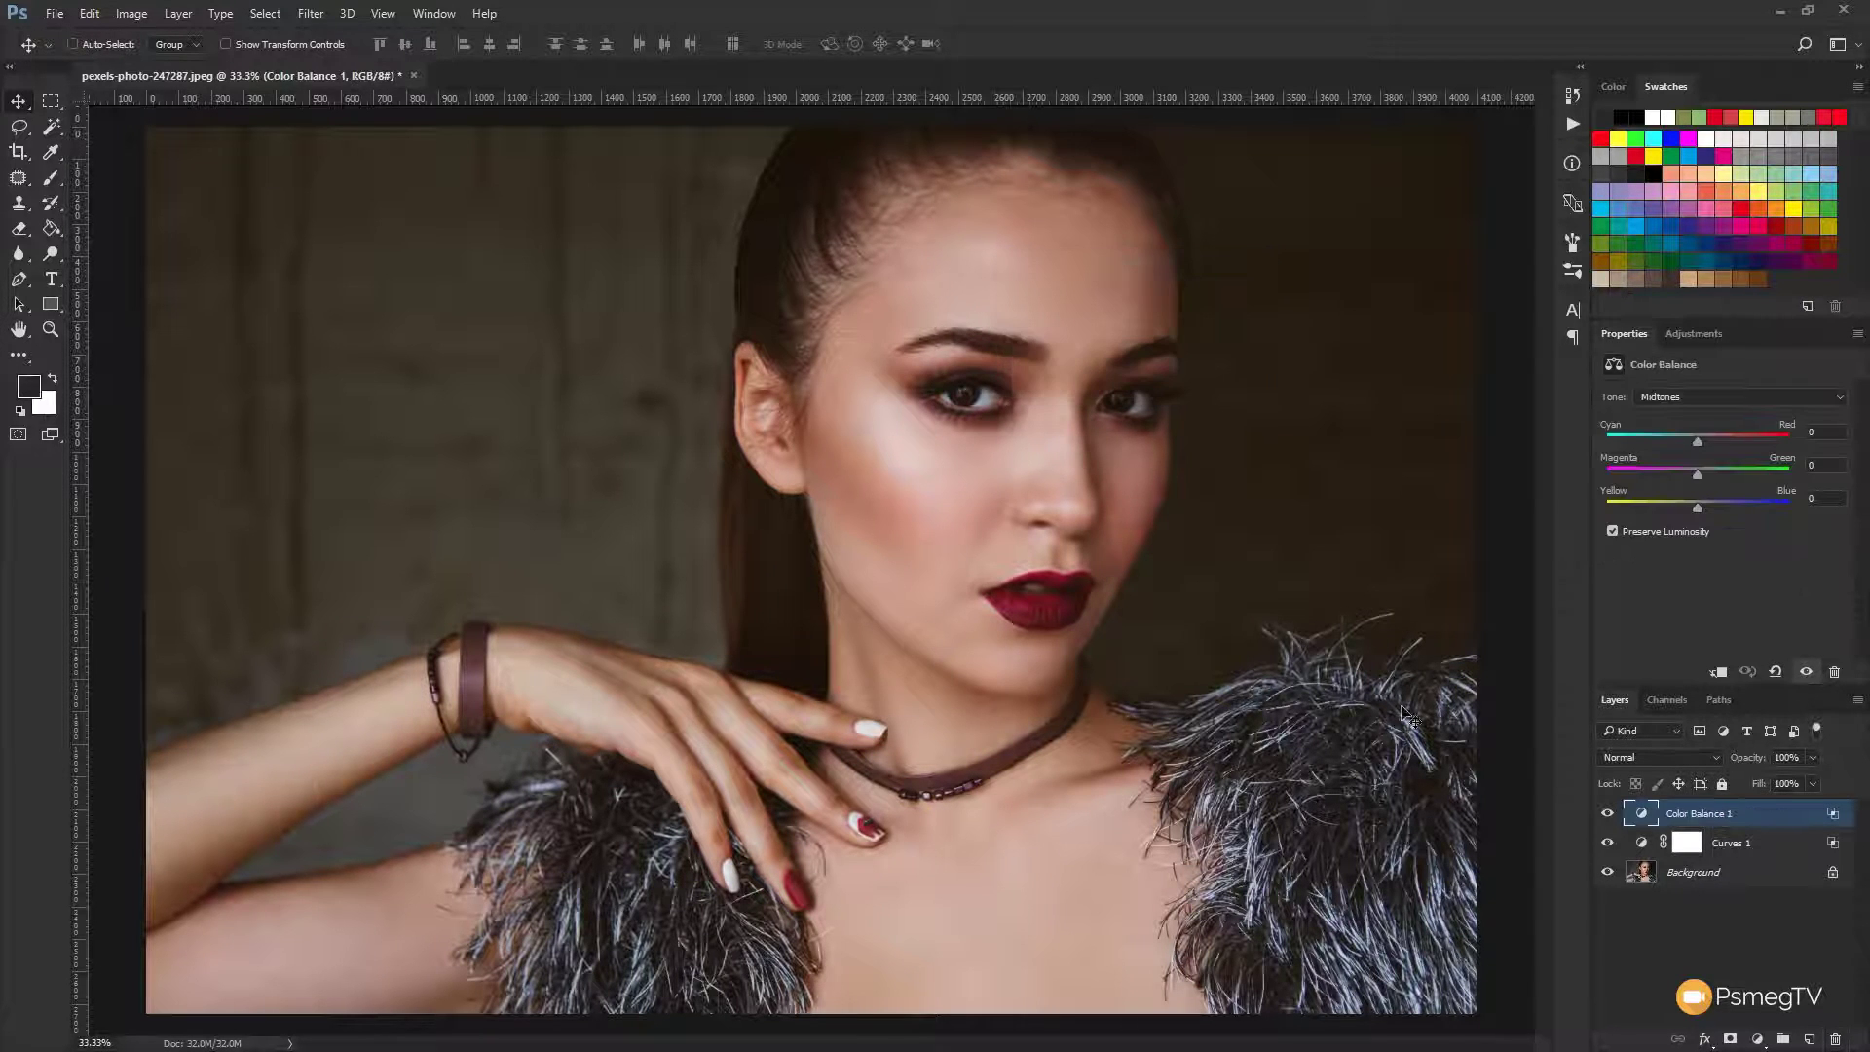
pyautogui.click(1833, 1038)
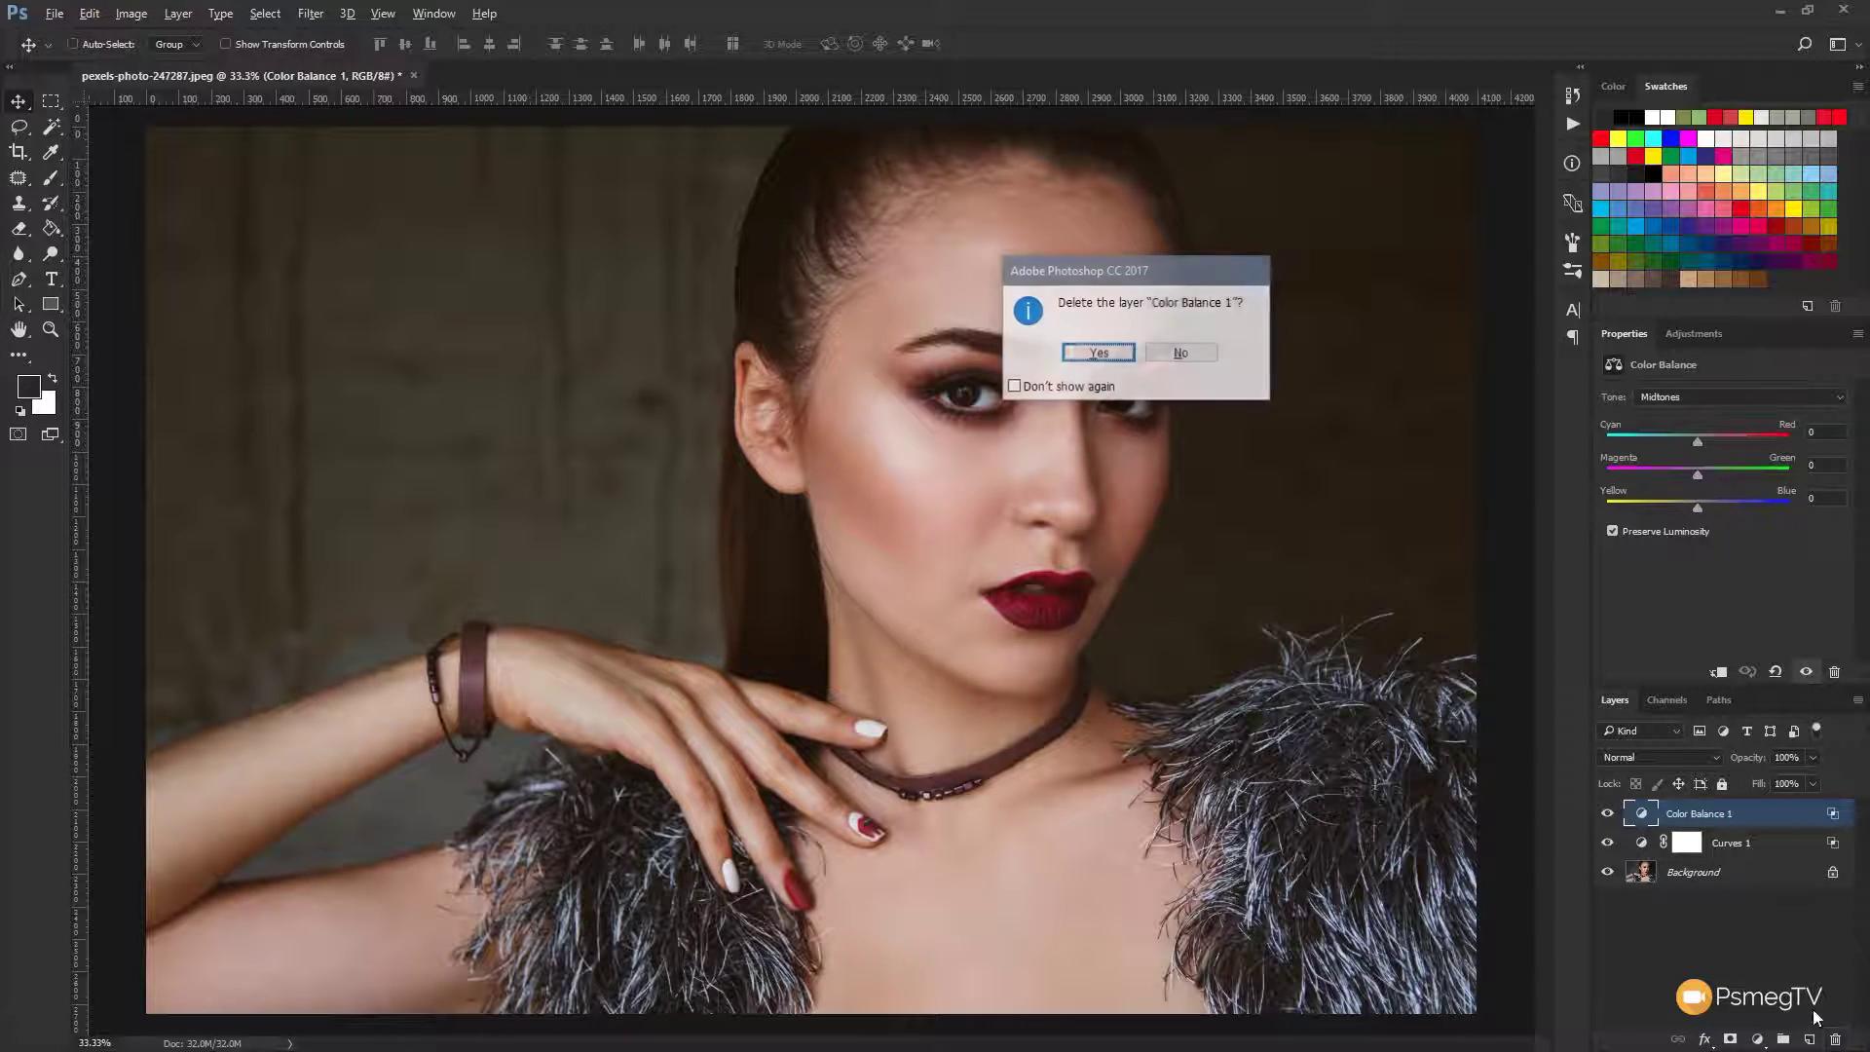
pyautogui.press('Return')
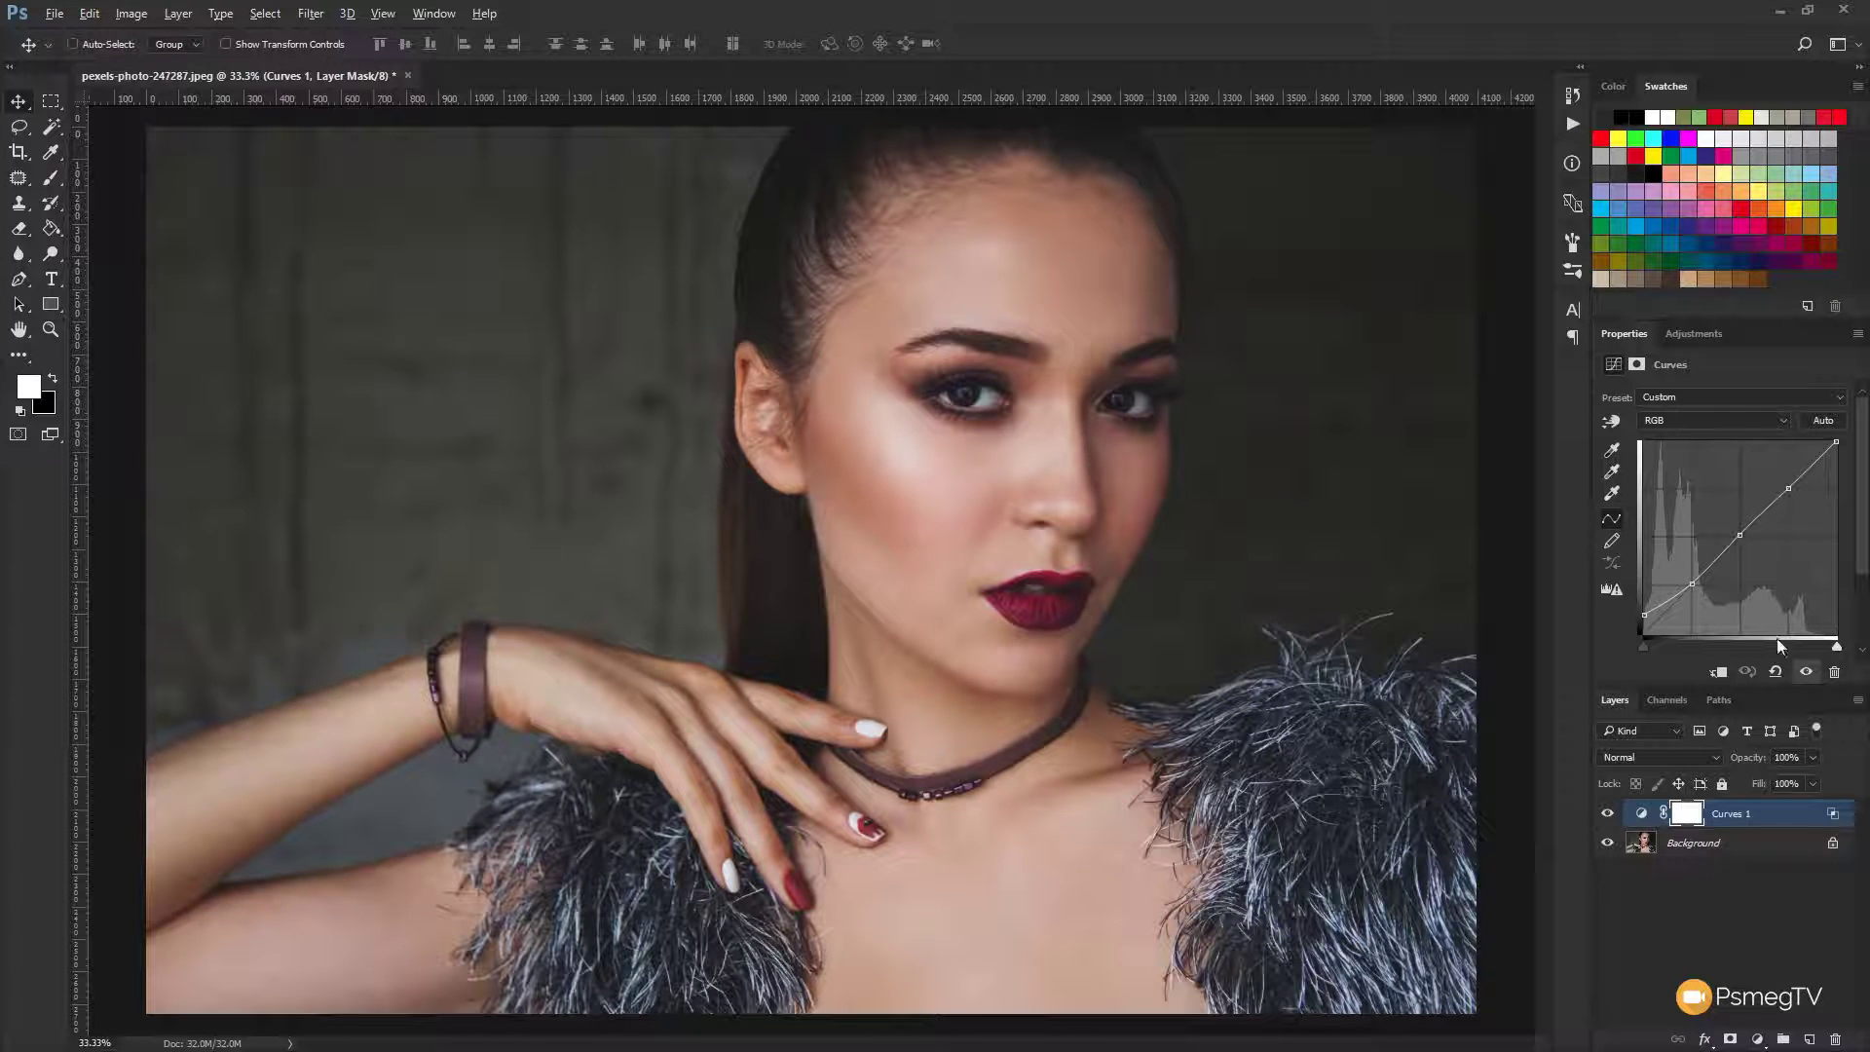
# - Add a second Curves adjustment layer above the Curves 1 layer
pyautogui.click(1687, 814)
pyautogui.click(1641, 813)
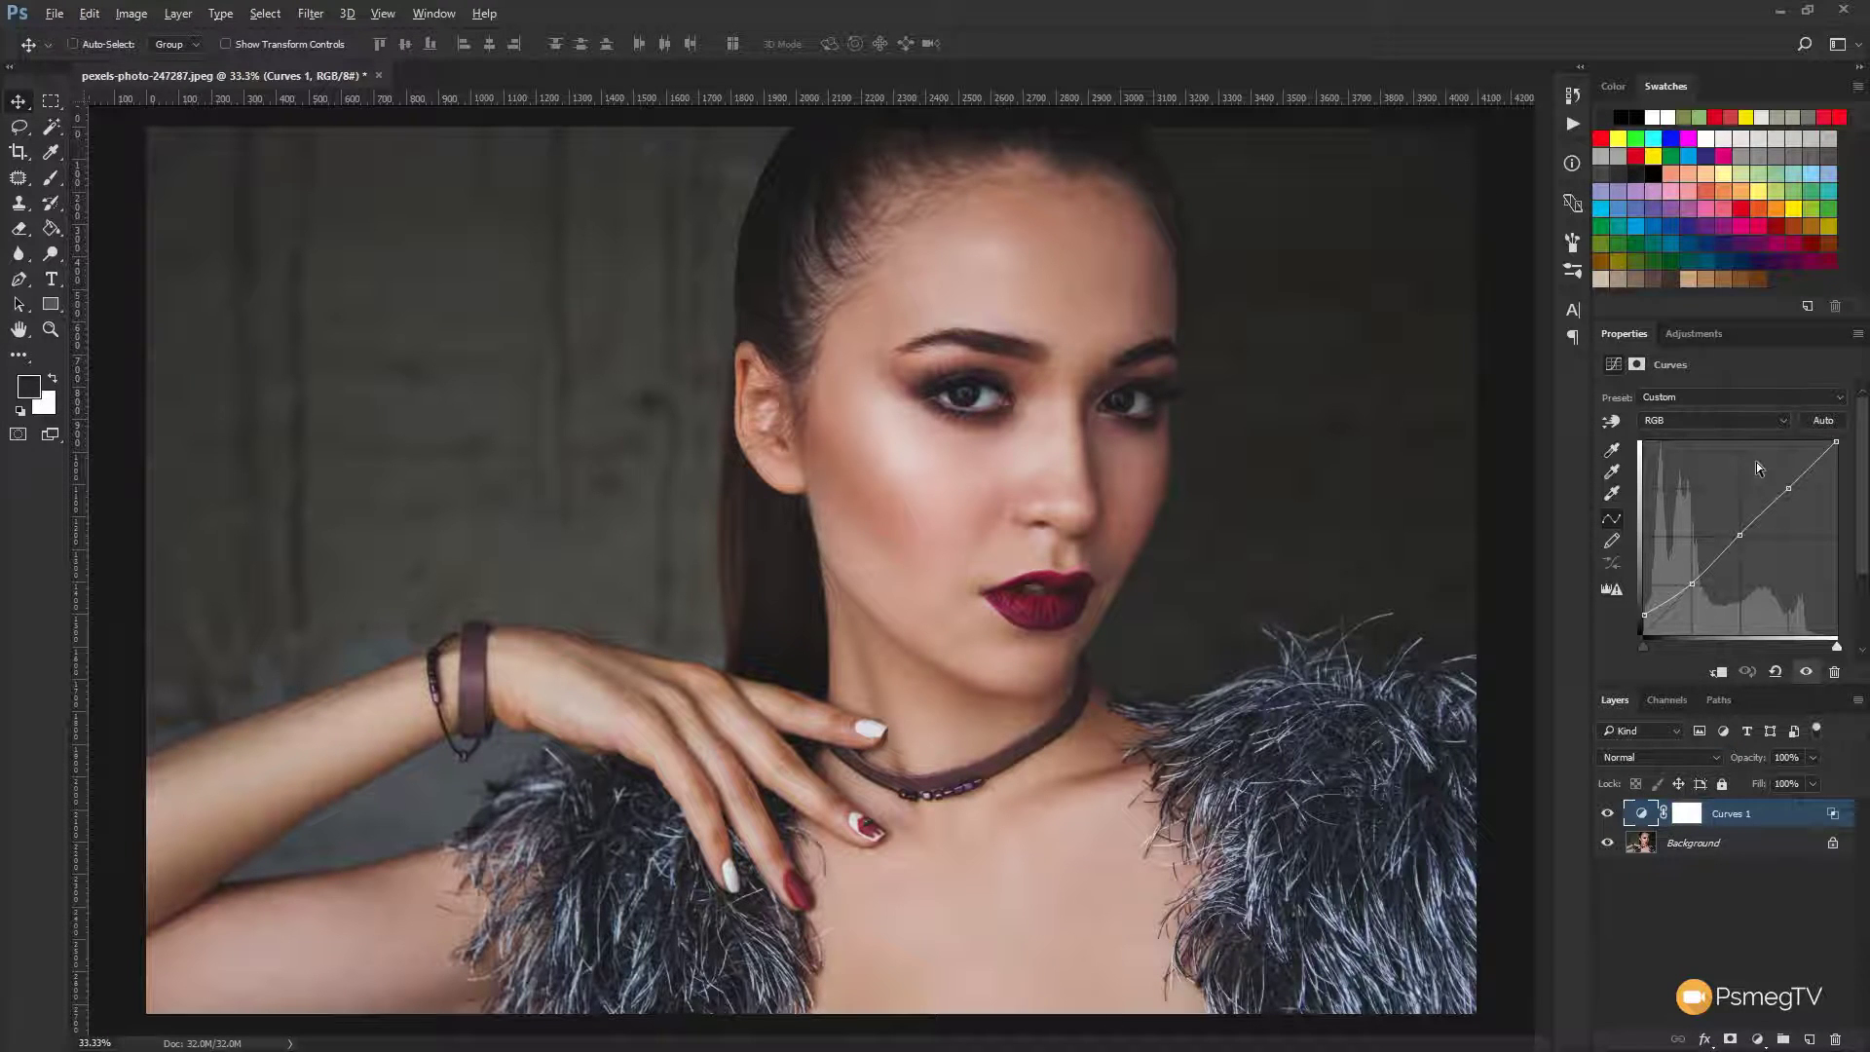
pyautogui.click(1757, 1039)
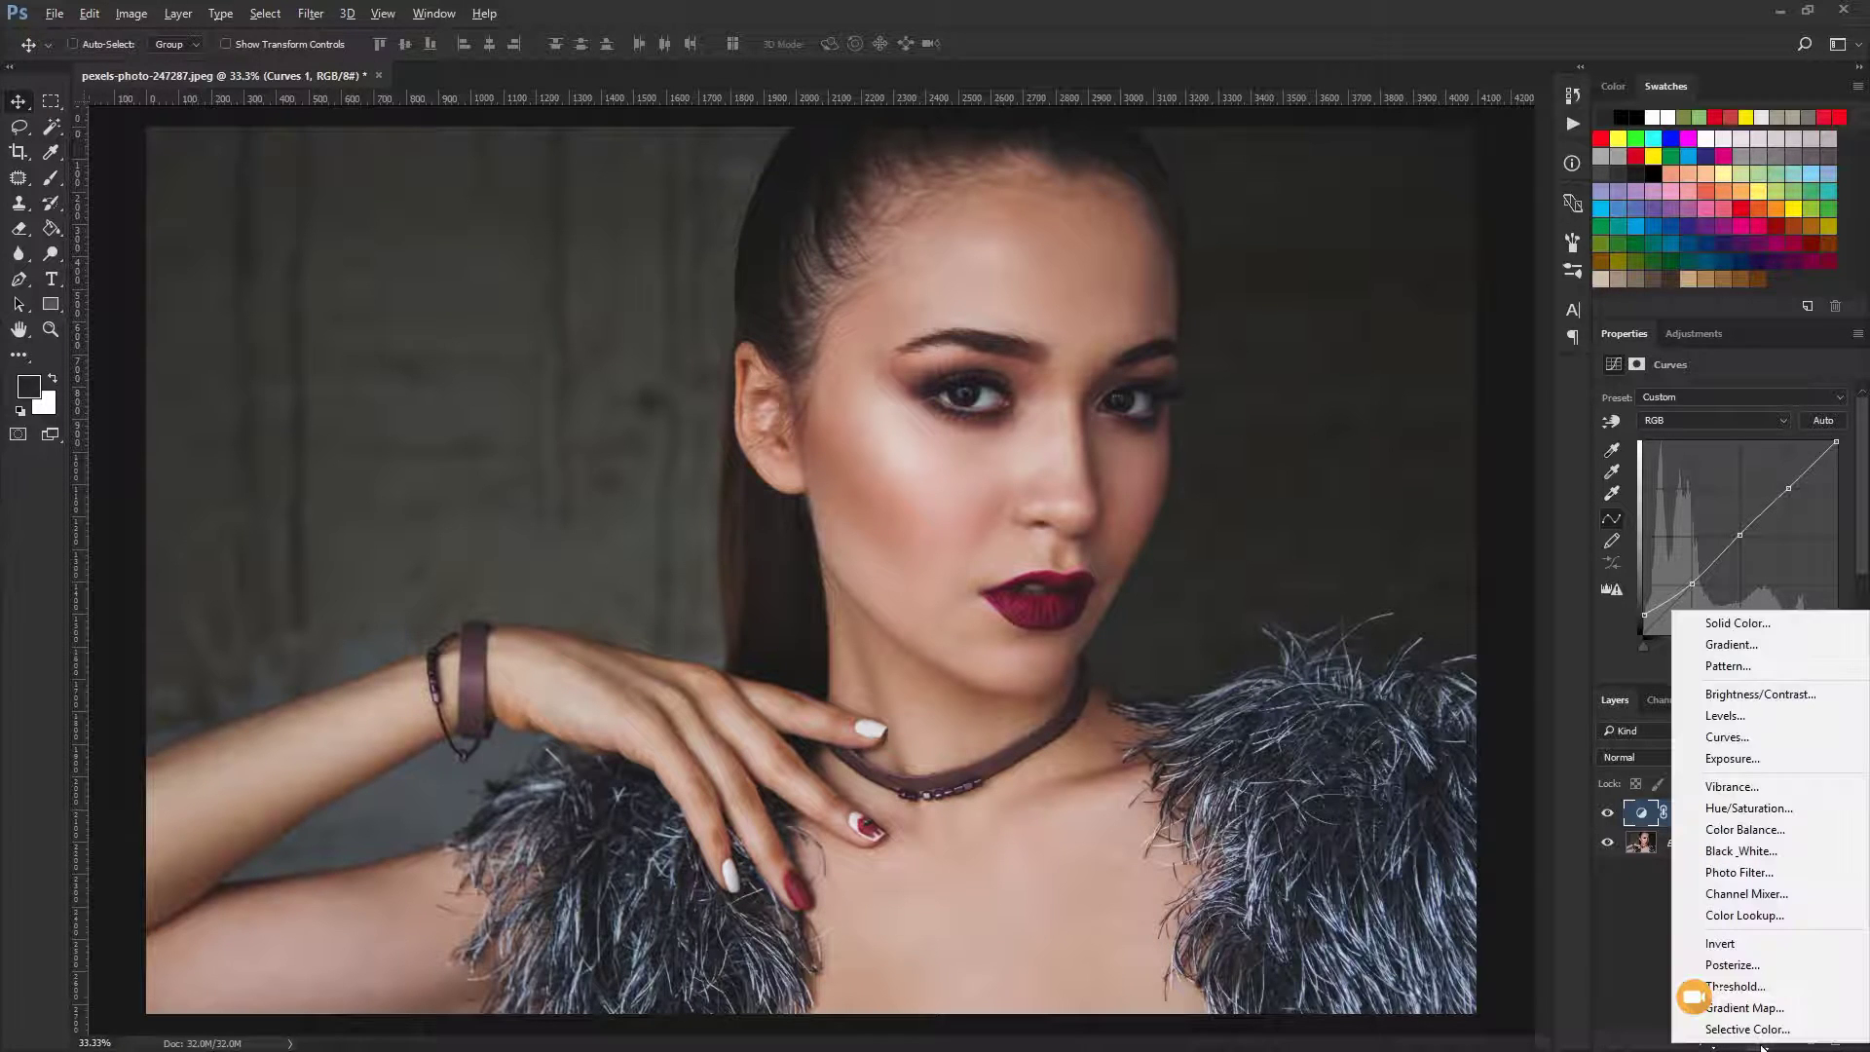
pyautogui.click(1774, 742)
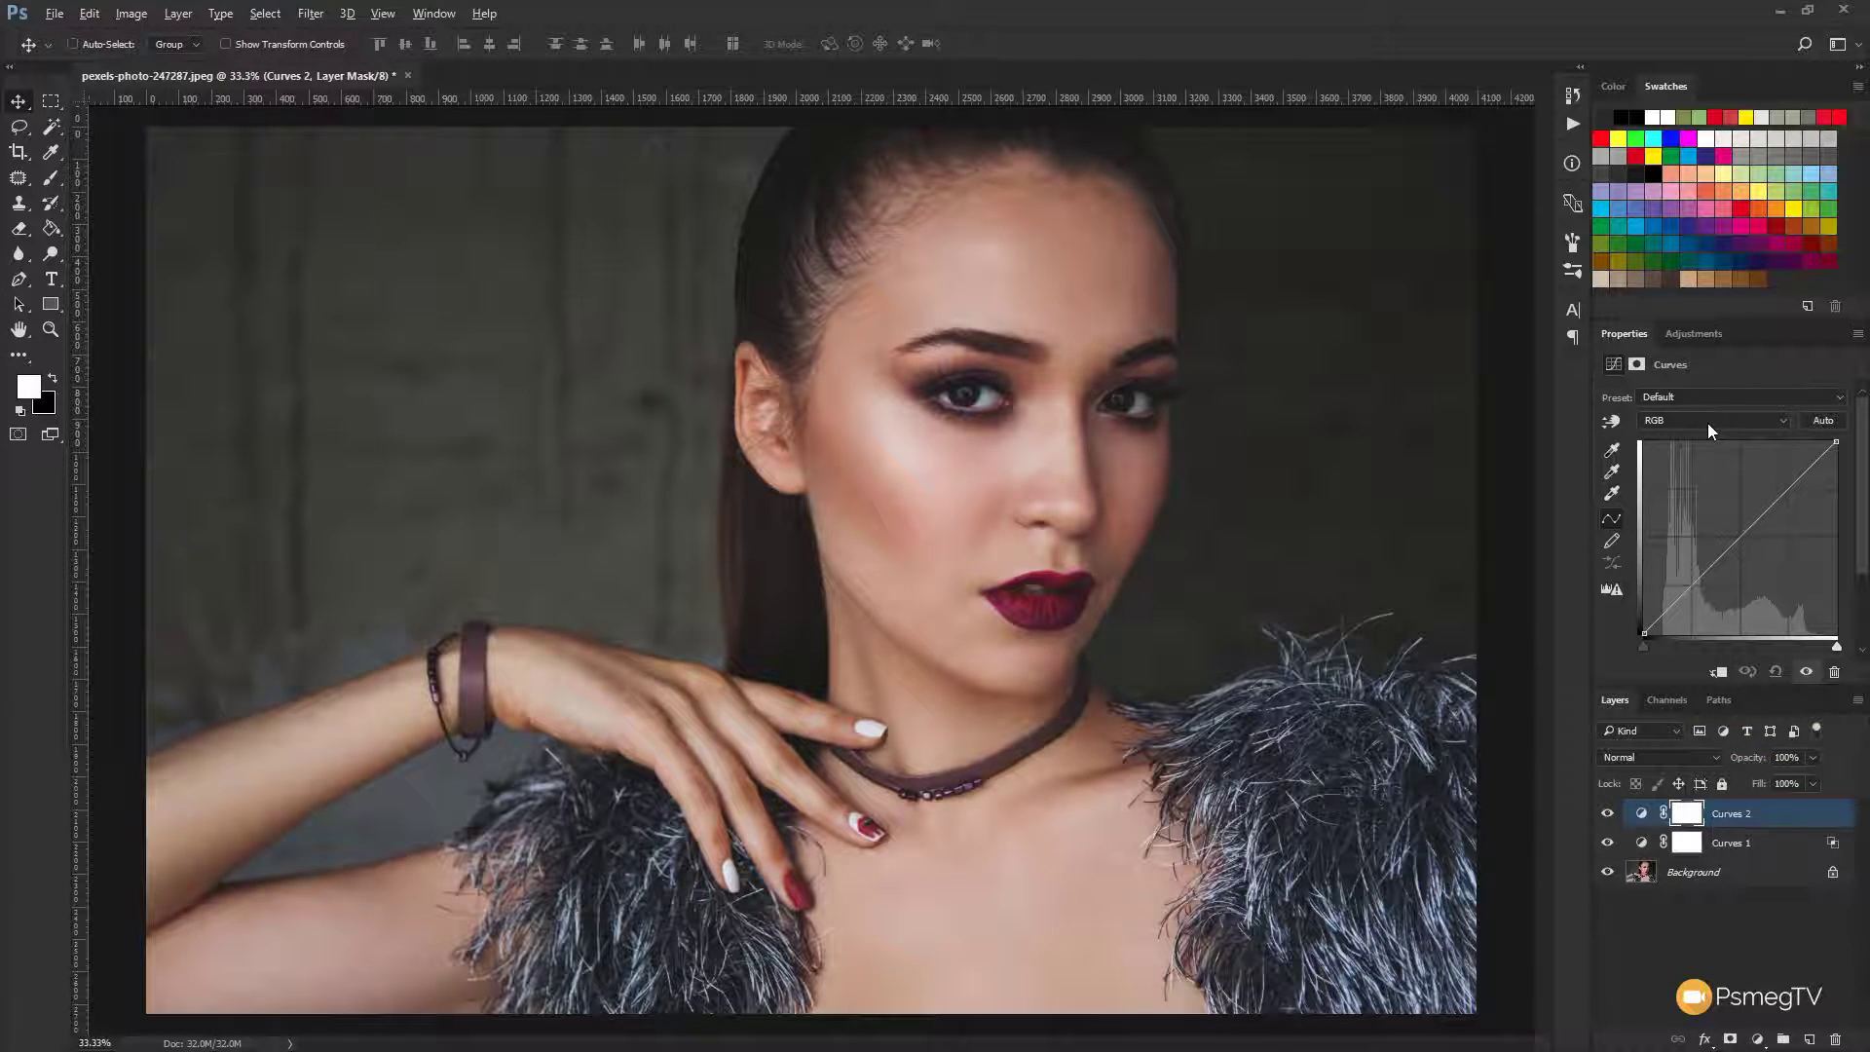
# - Rename the Curves 2 layer as Colour Curves
pyautogui.doubleClick(1733, 814)
pyautogui.click(1716, 815)
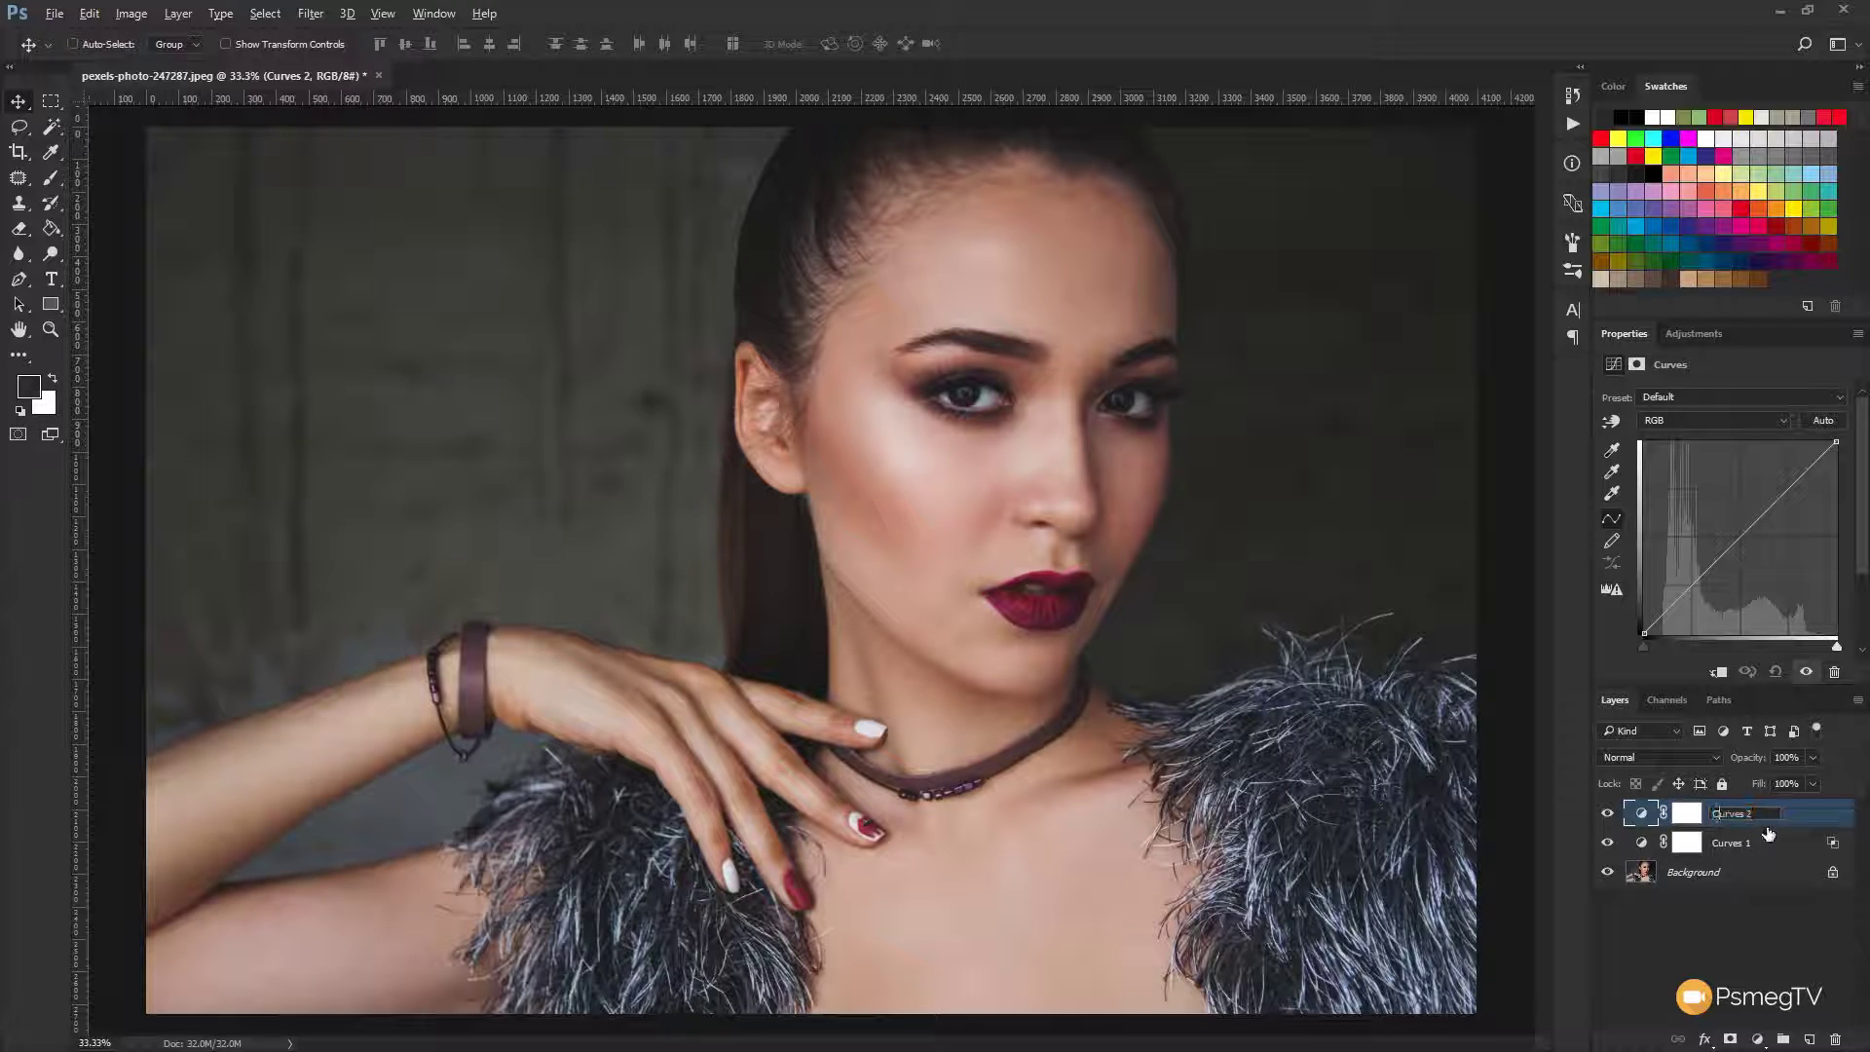
pyautogui.write('Colour')
pyautogui.press('End')
pyautogui.press('BackSpace')
# - Rename the Curves 1 layer as Tonal Curves and leave no layer selected
pyautogui.doubleClick(1735, 843)
pyautogui.click(1720, 845)
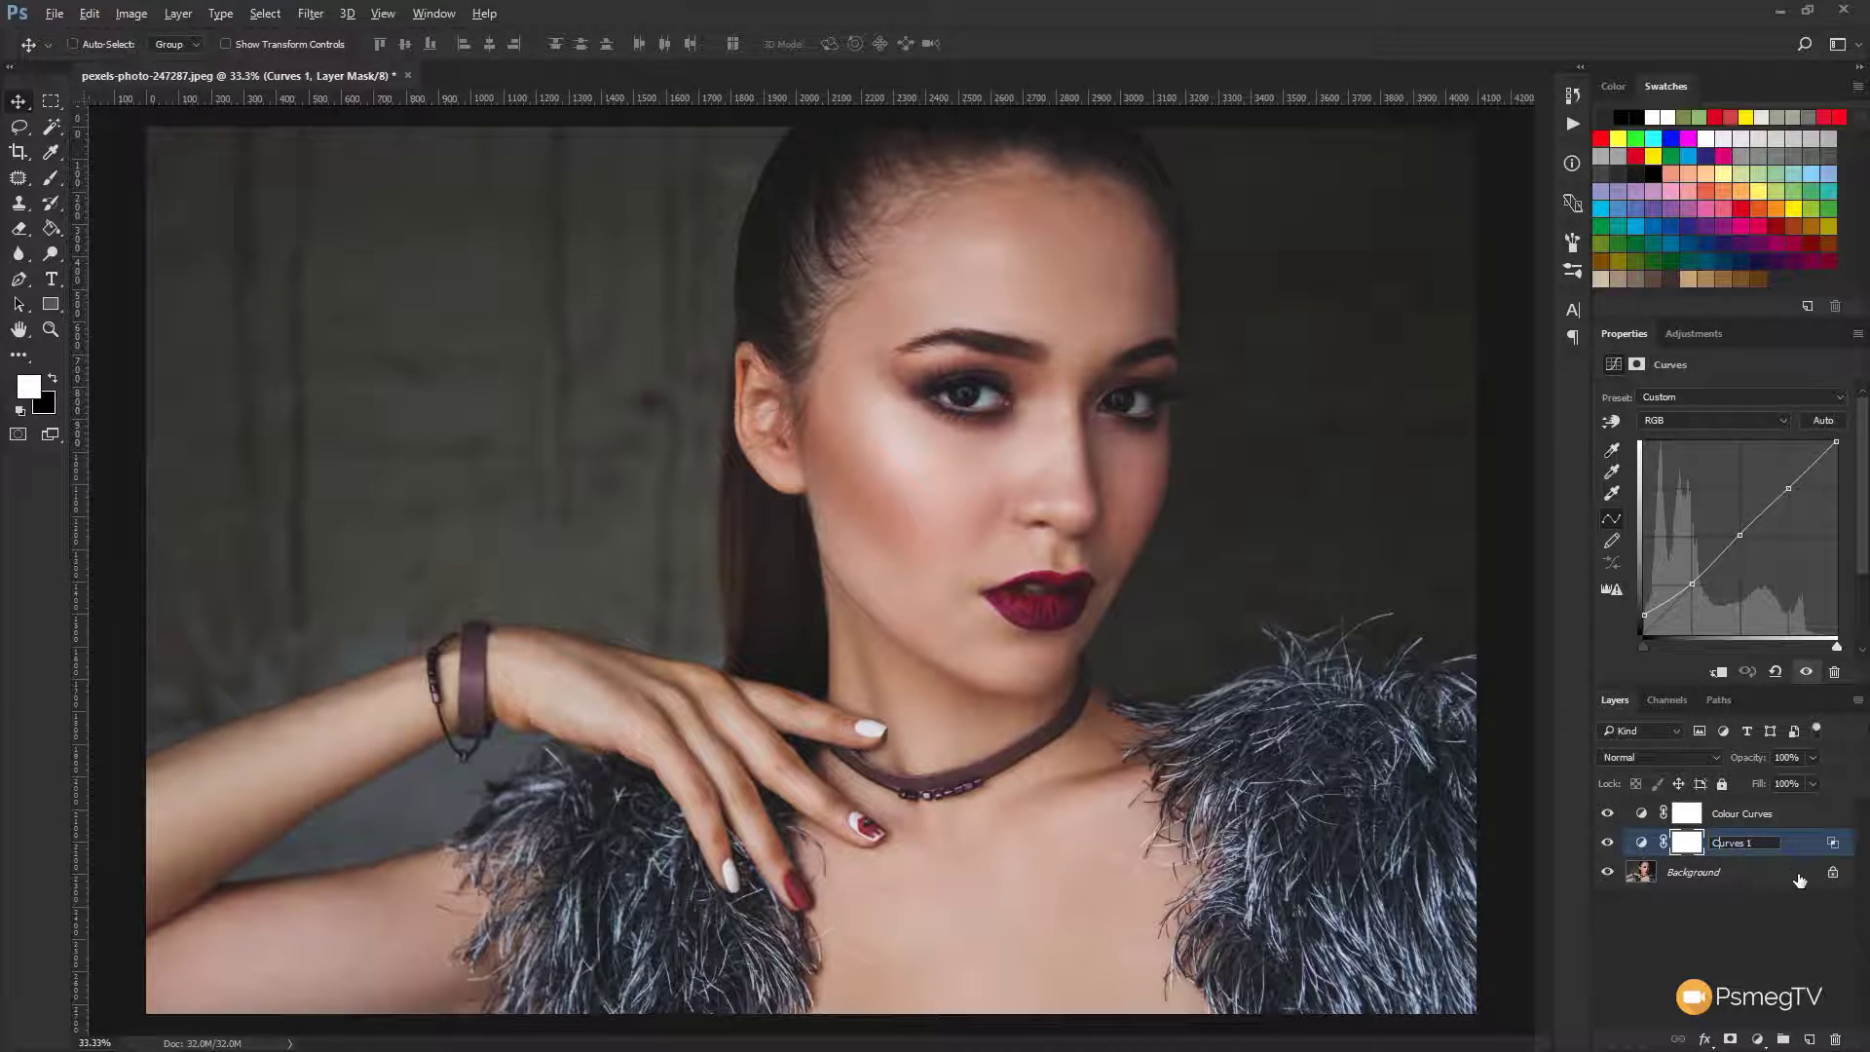
pyautogui.write('Tonal')
pyautogui.press('BackSpace')
pyautogui.press('BackSpace')
pyautogui.click(1807, 937)
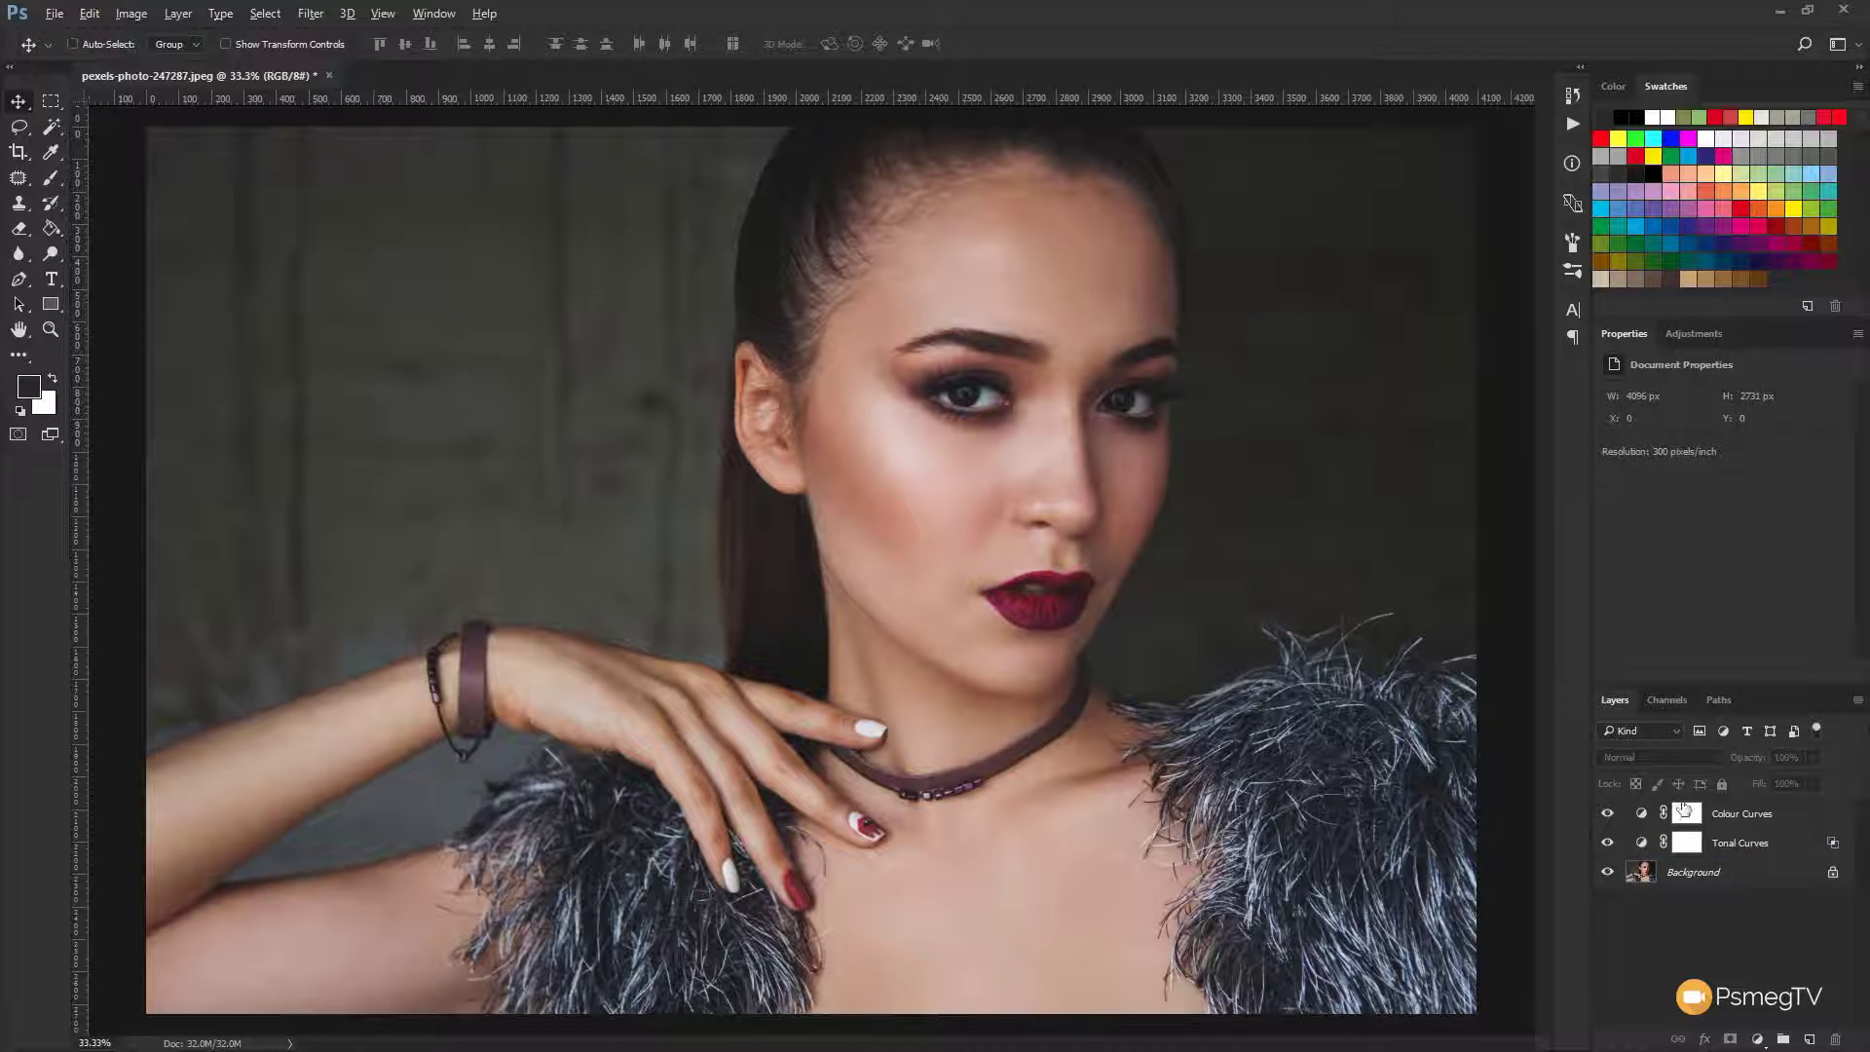
# - On the Colour Curves layer's Red channel, anchor the curve at its quarter, middle and three-quarter points and raise the black point to redden the shadows
pyautogui.click(1643, 816)
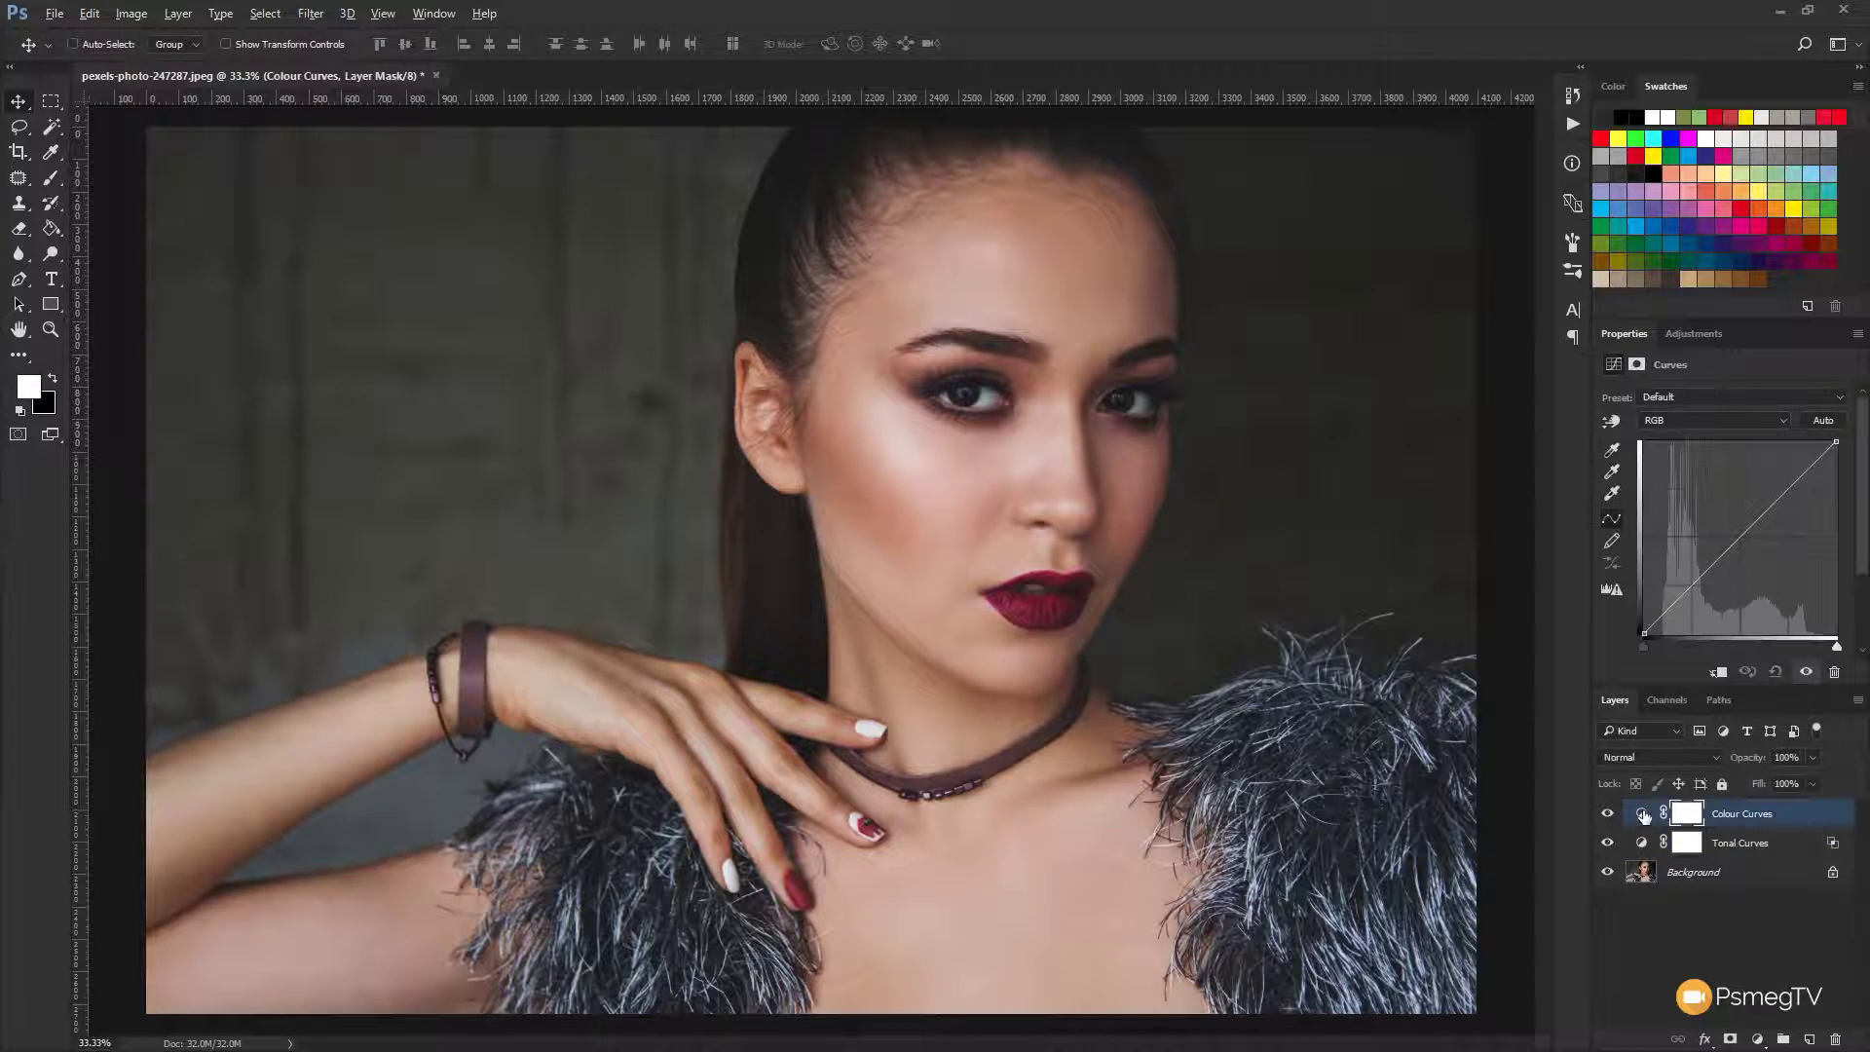
pyautogui.click(1679, 423)
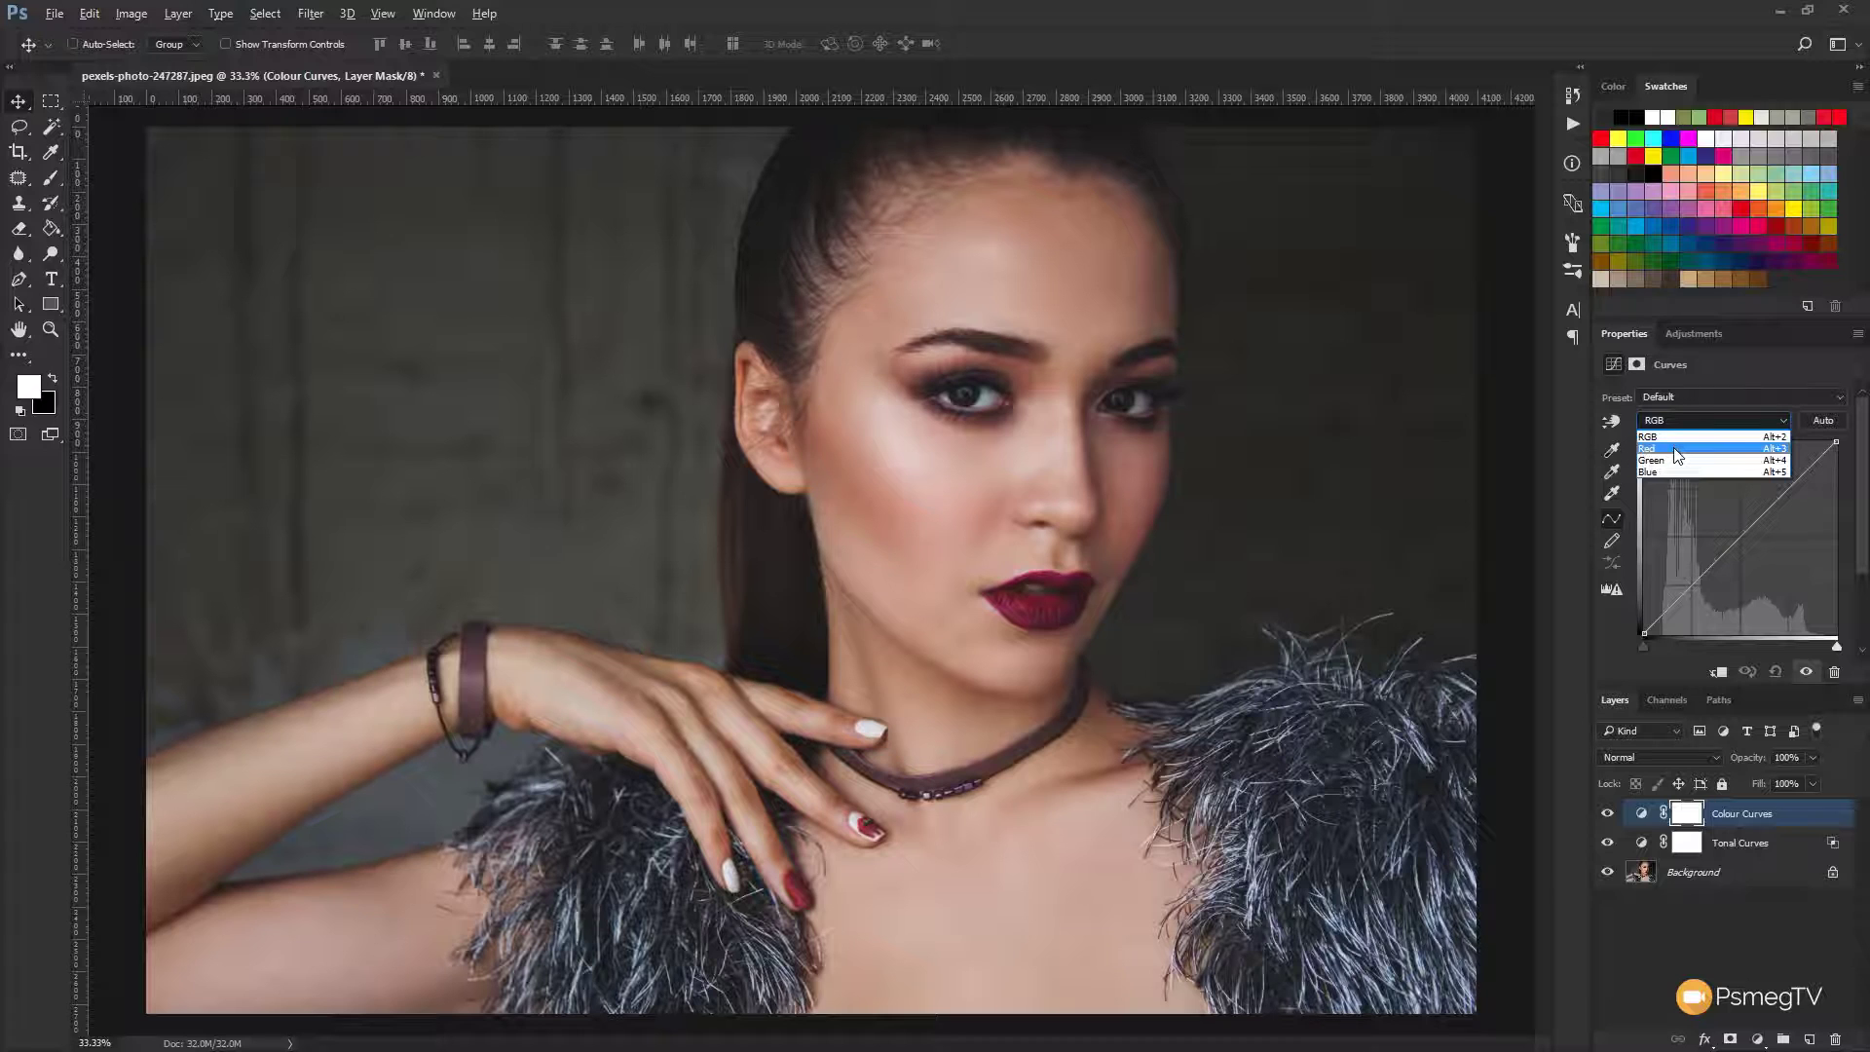
pyautogui.click(1675, 452)
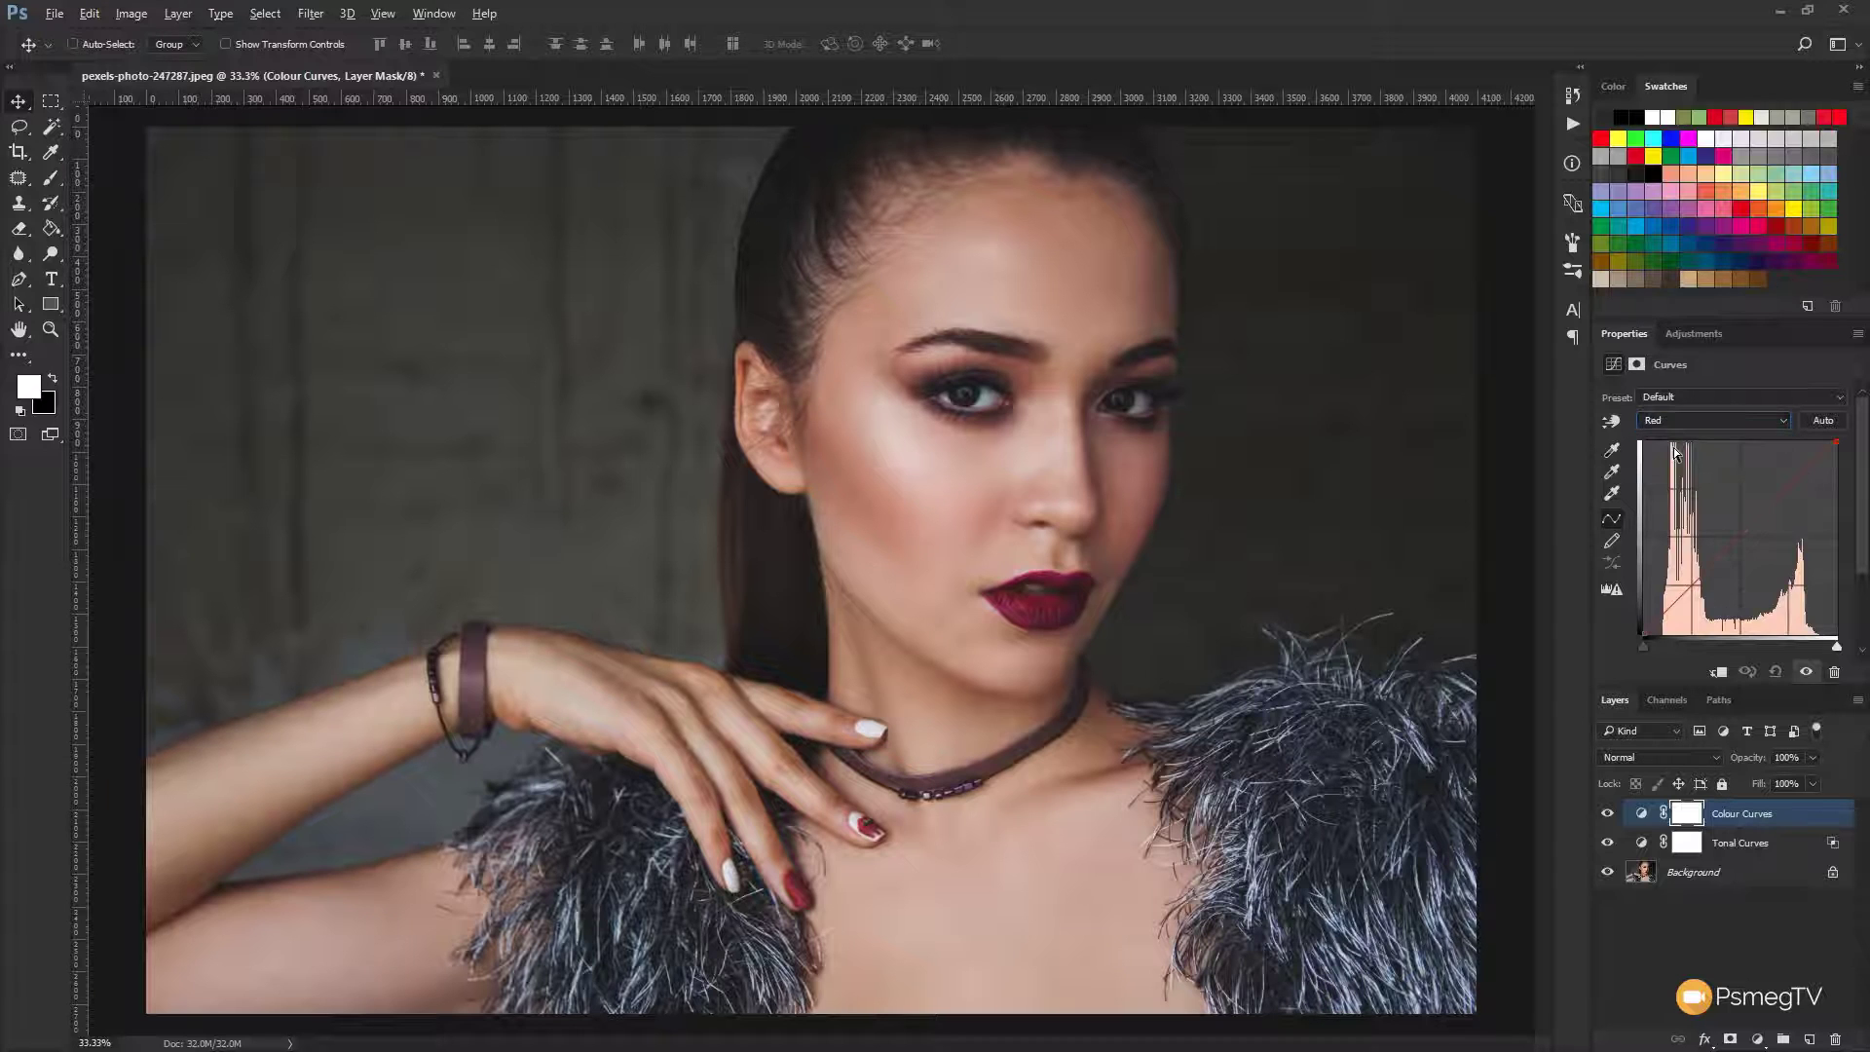
pyautogui.click(1690, 583)
pyautogui.click(1738, 534)
pyautogui.click(1788, 486)
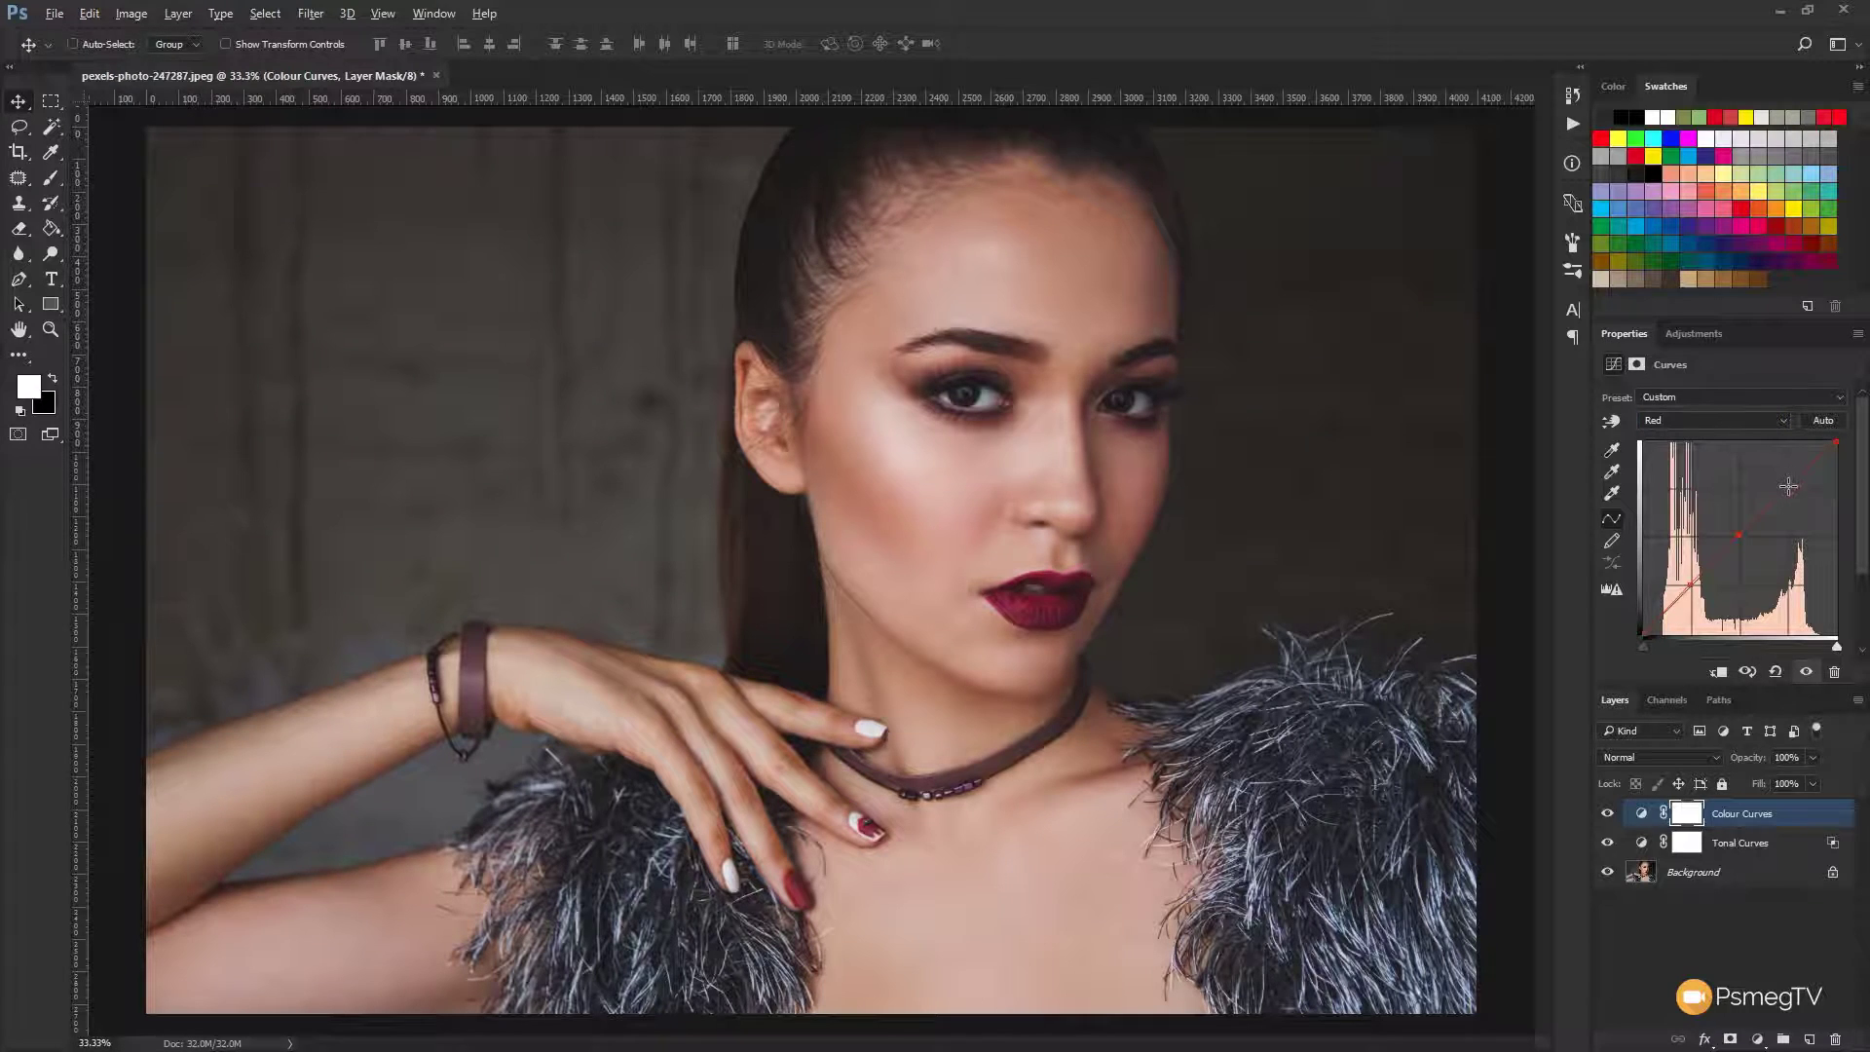
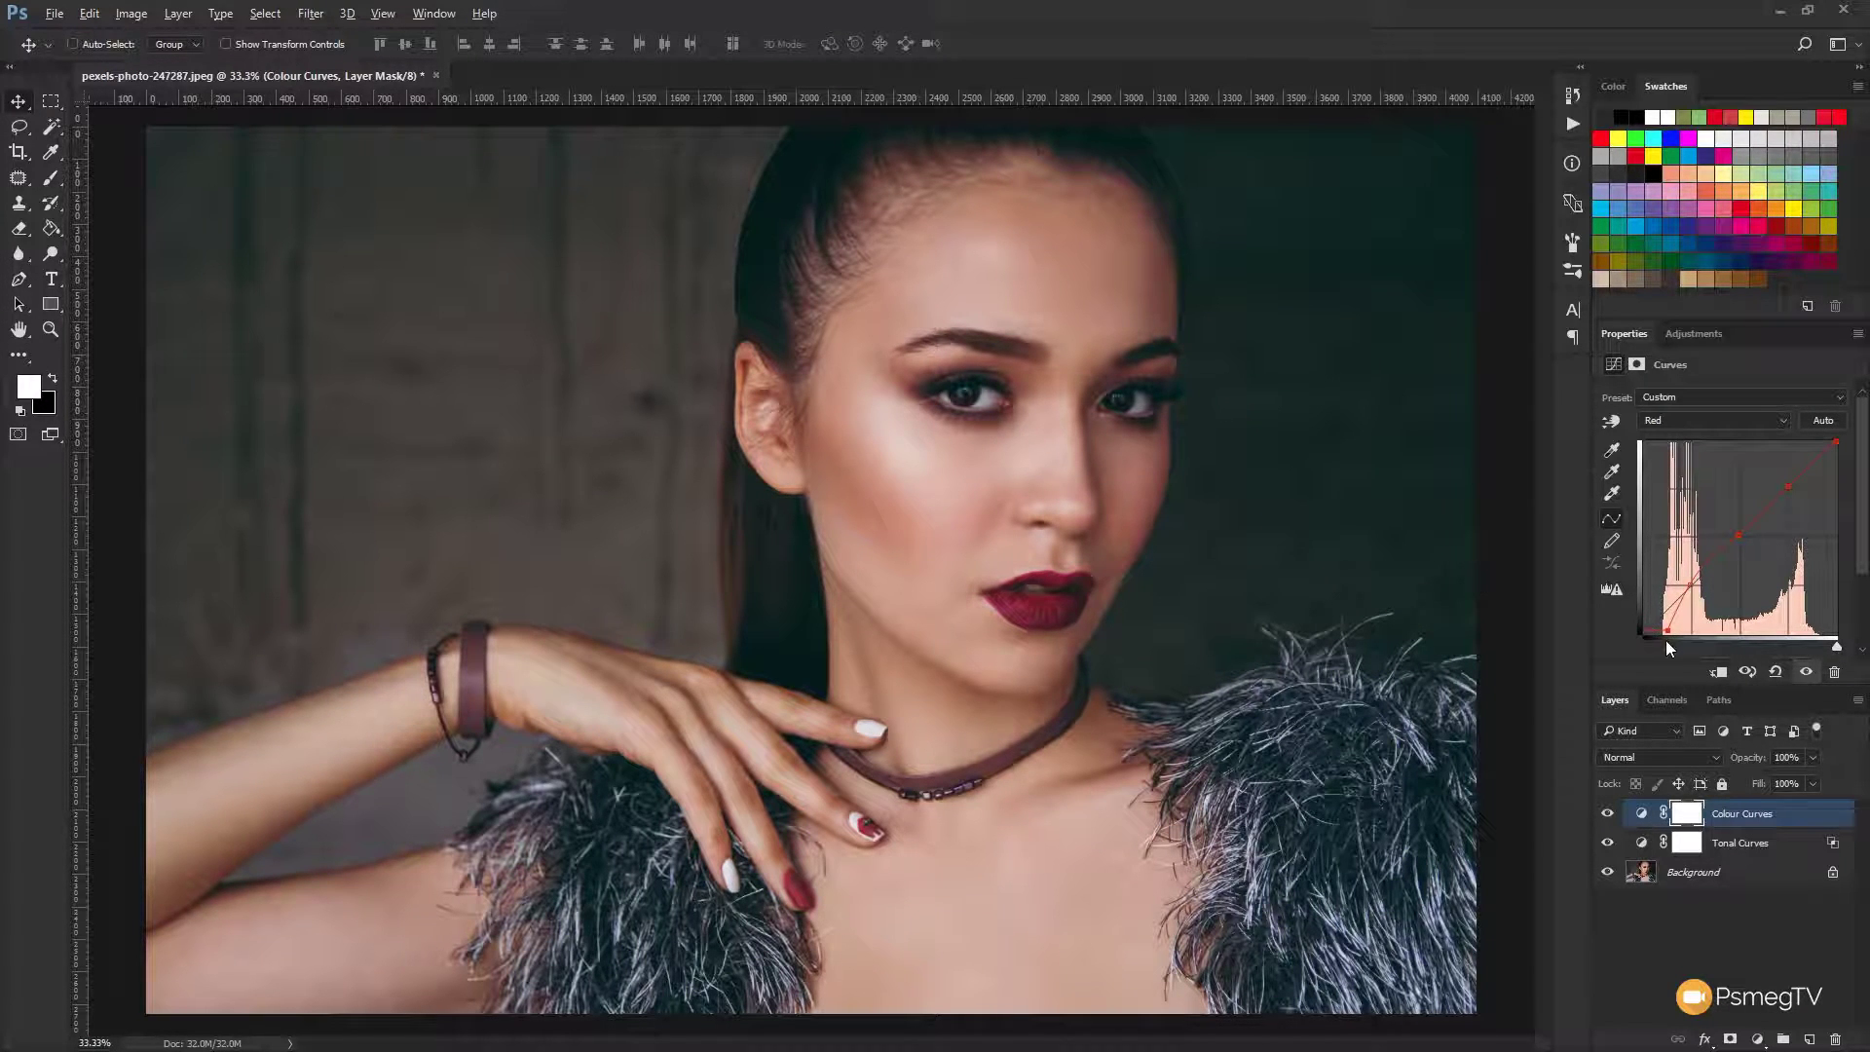
pyautogui.moveTo(1665, 631); pyautogui.dragTo(1696, 587)
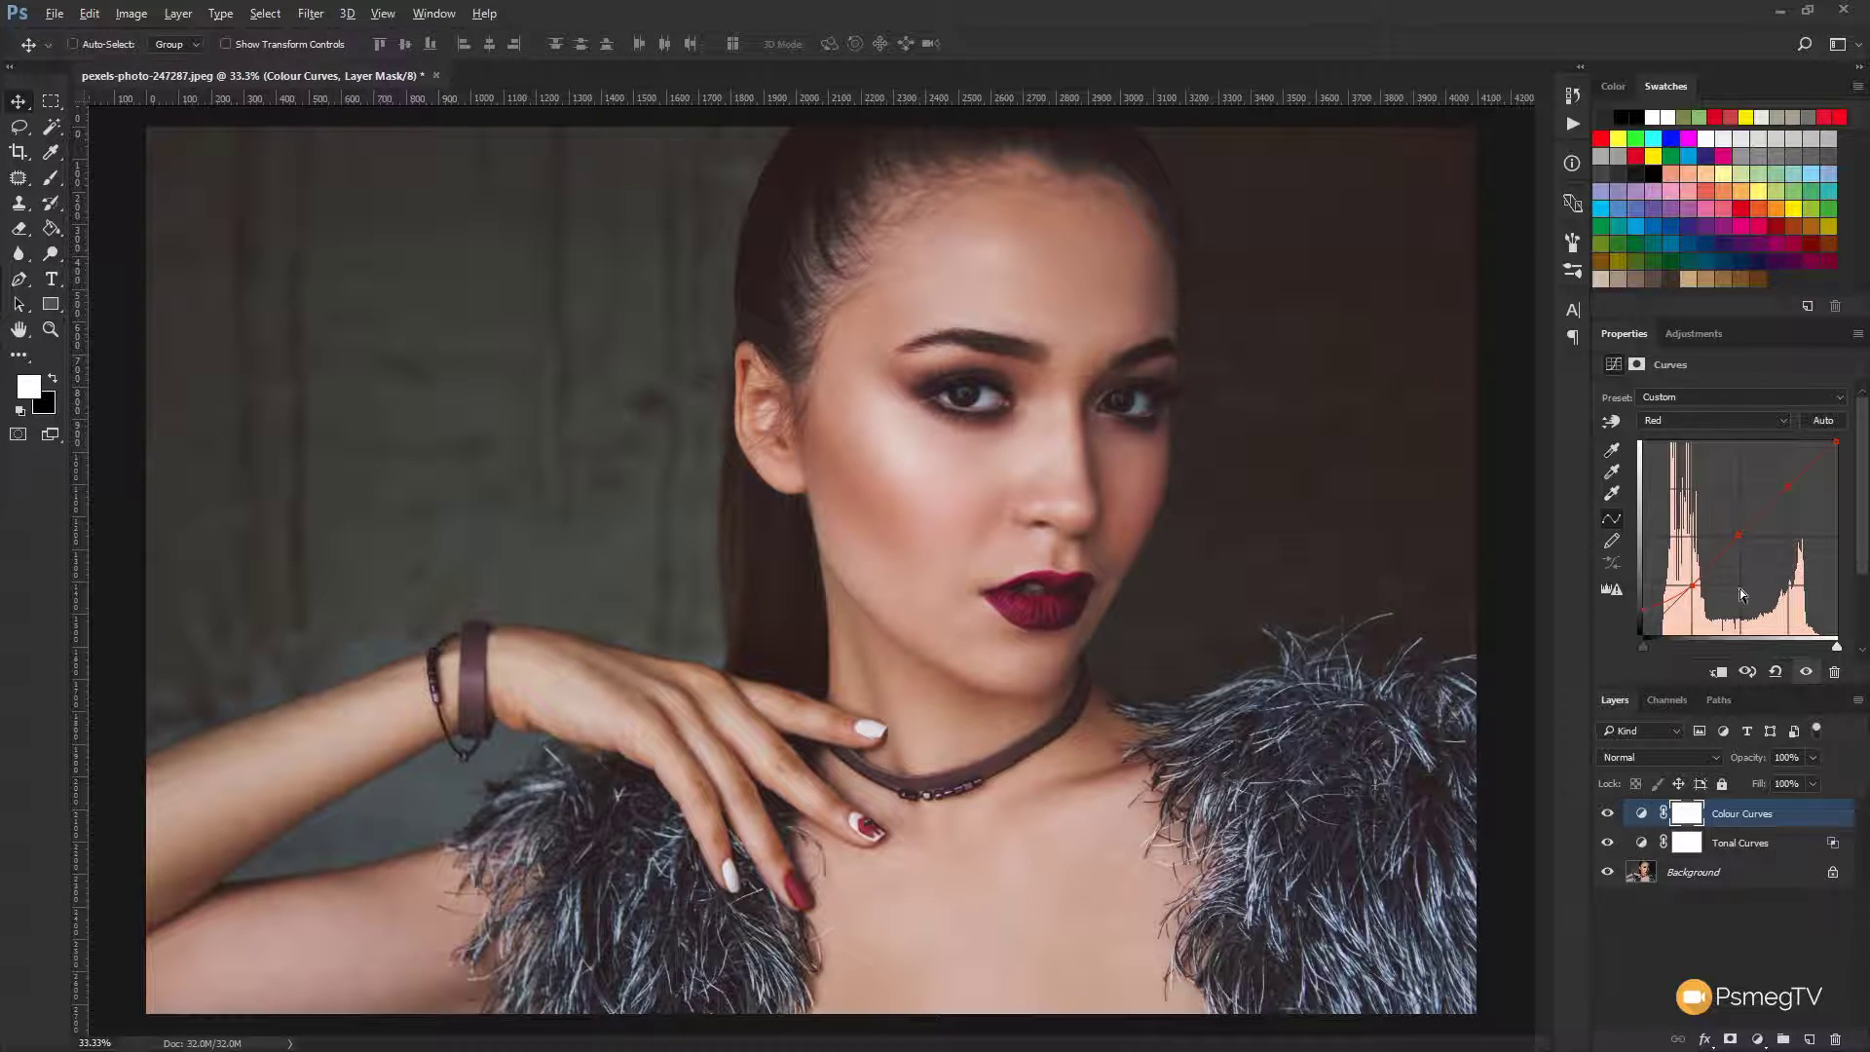
# - Restrict the Colour Curves layer to dark tones with Blend If, lowering the underlying-layer white slider to 83 and splitting it for a soft transition
pyautogui.doubleClick(1831, 821)
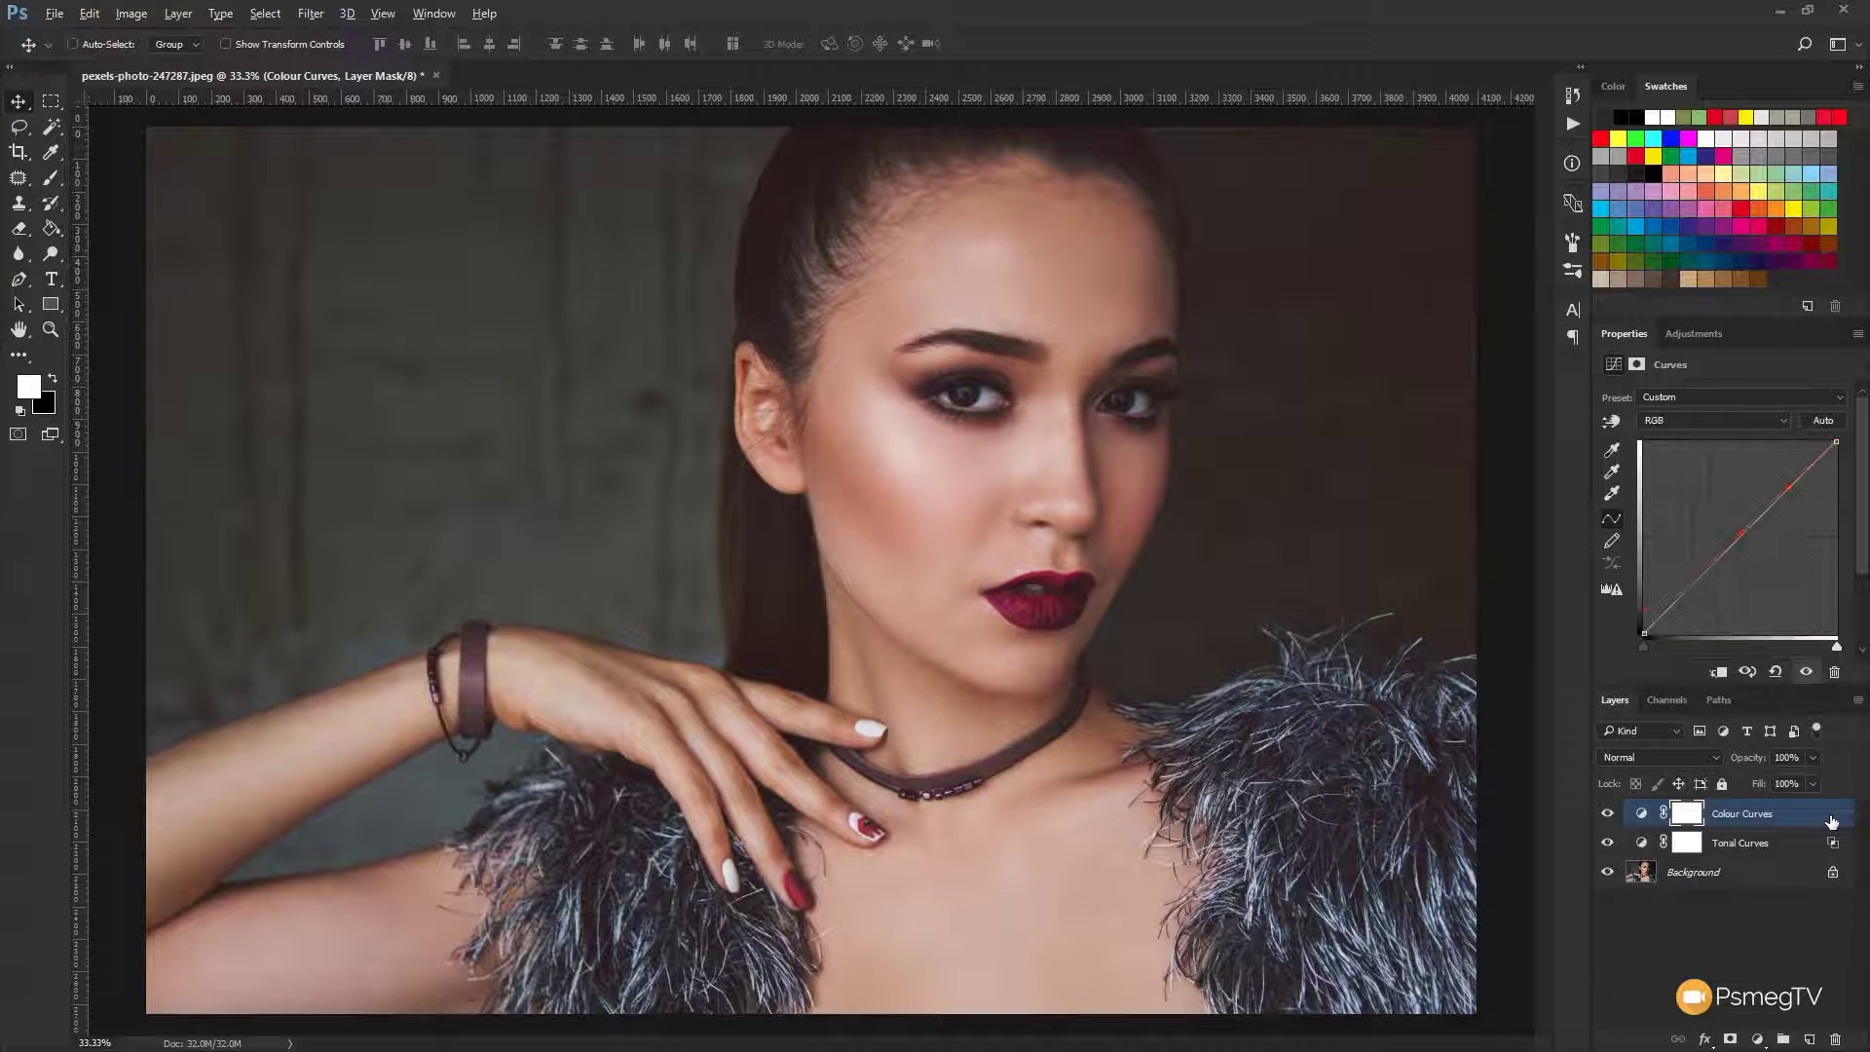
pyautogui.moveTo(1085, 201); pyautogui.dragTo(564, 25)
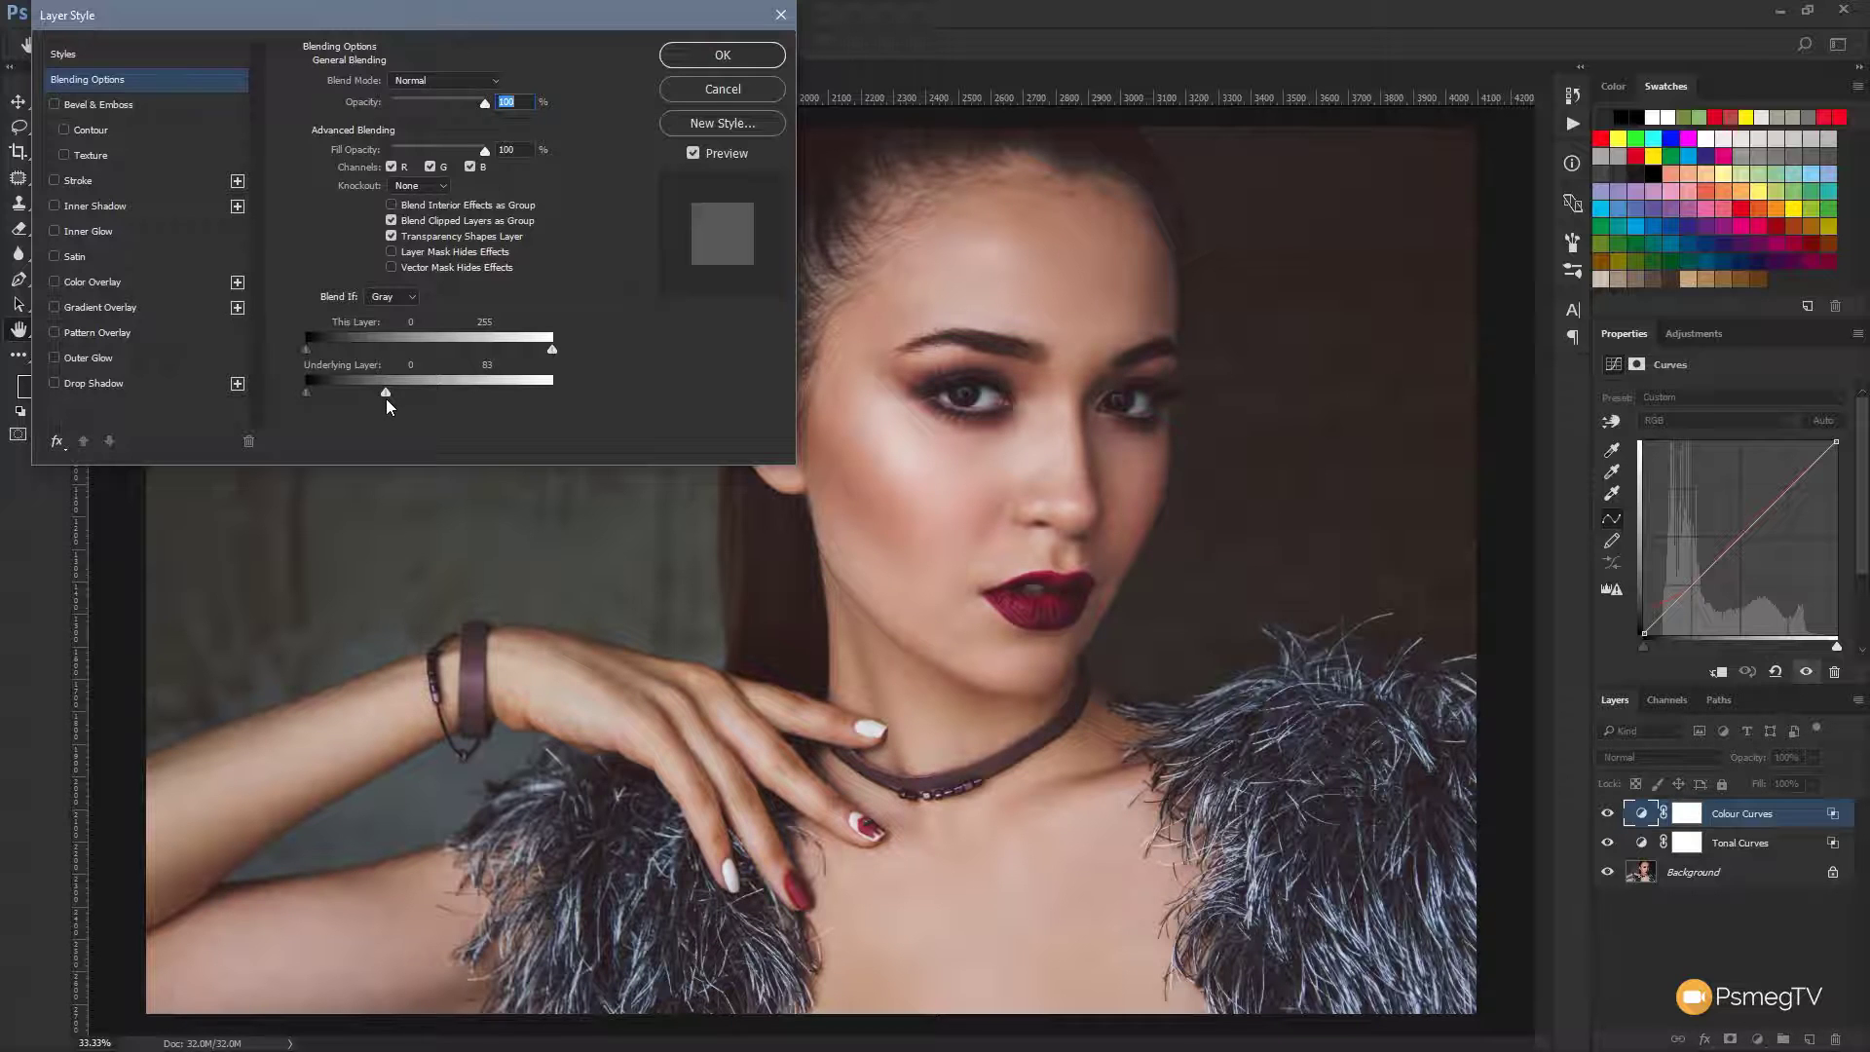
pyautogui.press('alt')
pyautogui.moveTo(418, 394); pyautogui.dragTo(419, 393)
pyautogui.moveTo(479, 17); pyautogui.dragTo(443, 359)
pyautogui.click(687, 394)
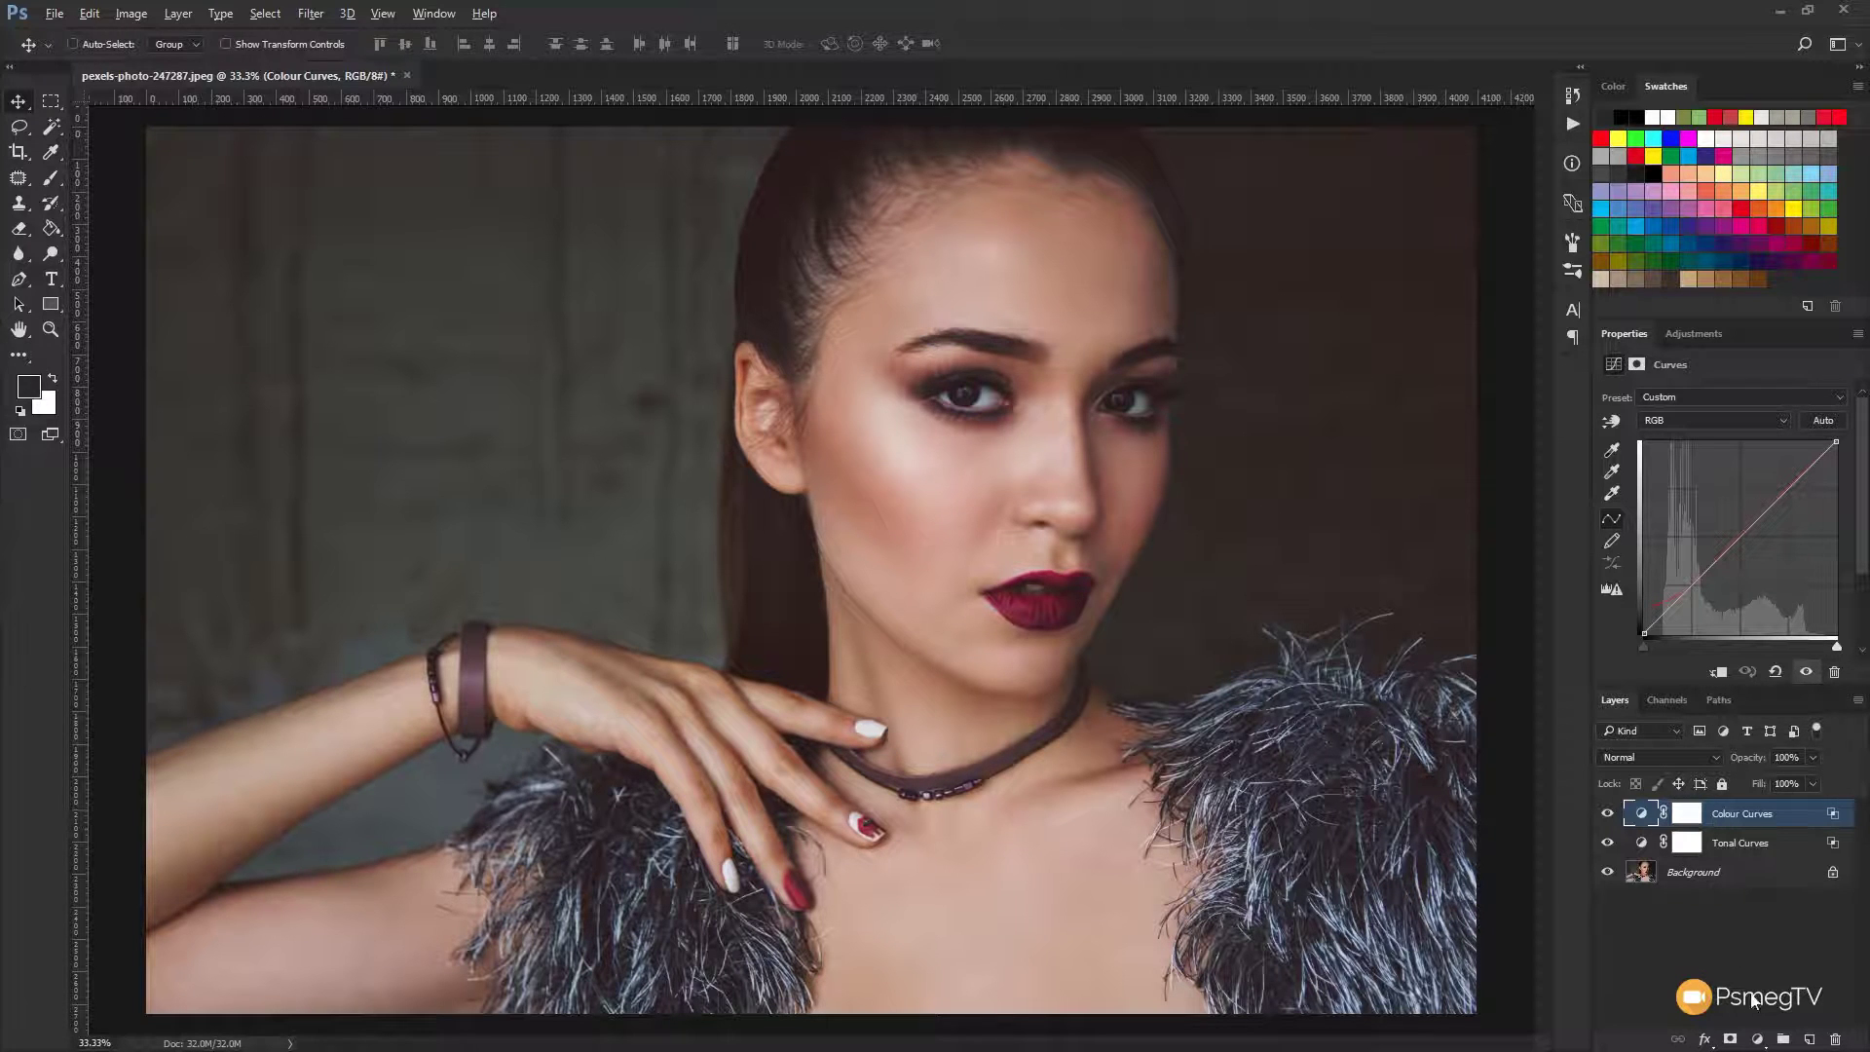
# - Add a Brightness/Contrast adjustment layer with contrast 11 and compare the photo with it hidden and shown
pyautogui.click(1757, 1040)
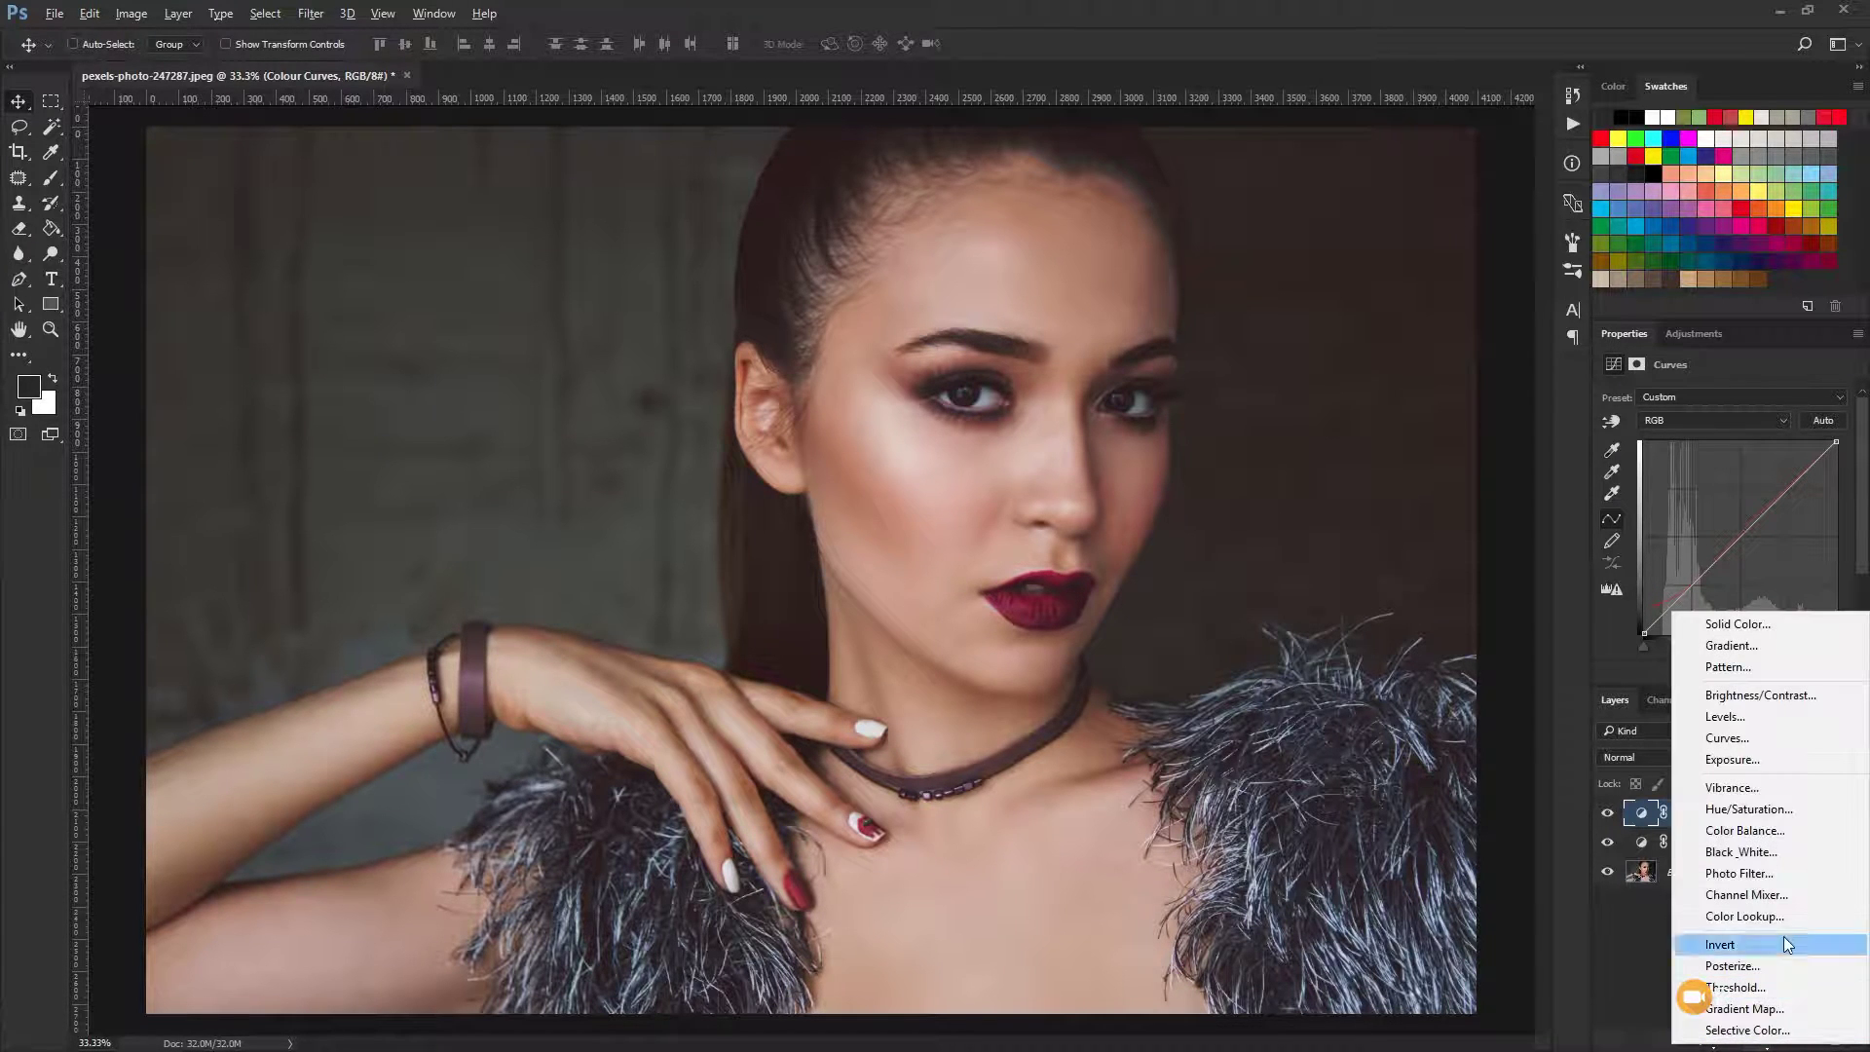
pyautogui.click(1790, 699)
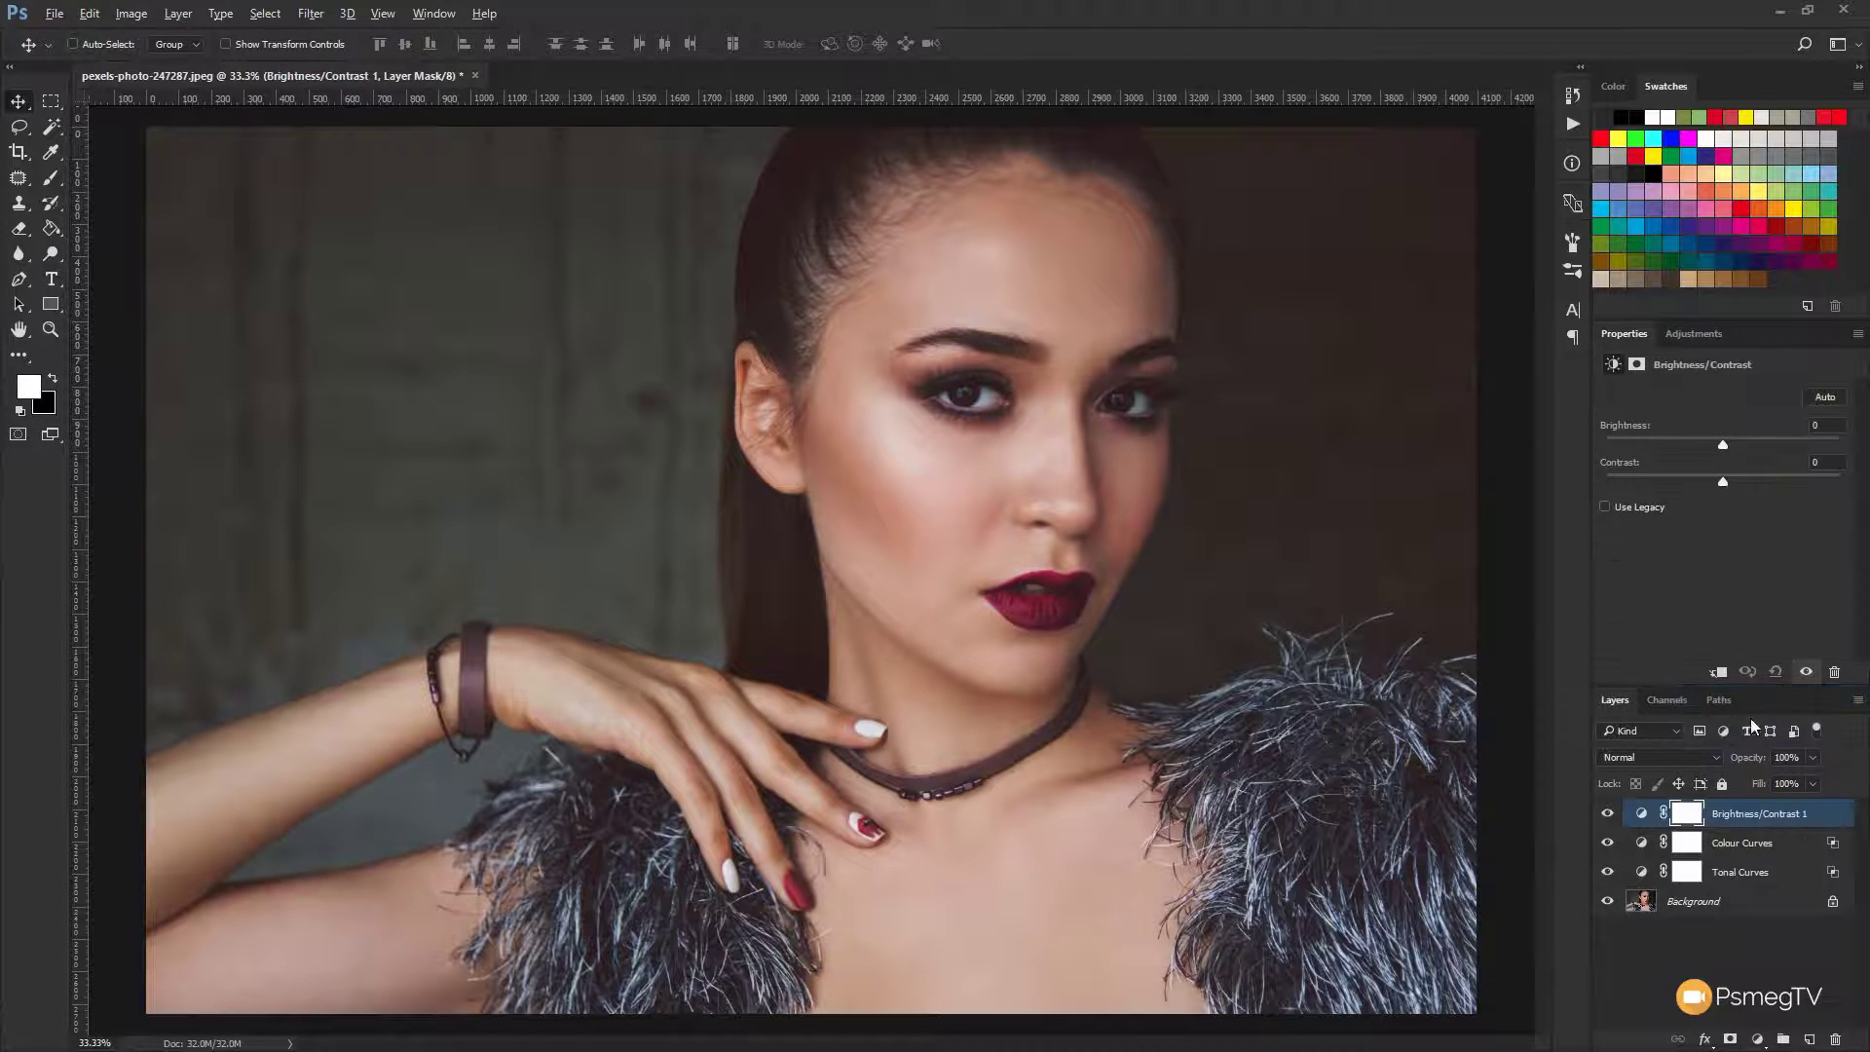
pyautogui.moveTo(1723, 484); pyautogui.dragTo(1733, 480)
pyautogui.click(1607, 813)
pyautogui.click(1607, 813)
# - Add a Hue/Saturation adjustment layer with saturation -15 and compare the photo with it hidden and shown
pyautogui.click(1759, 1040)
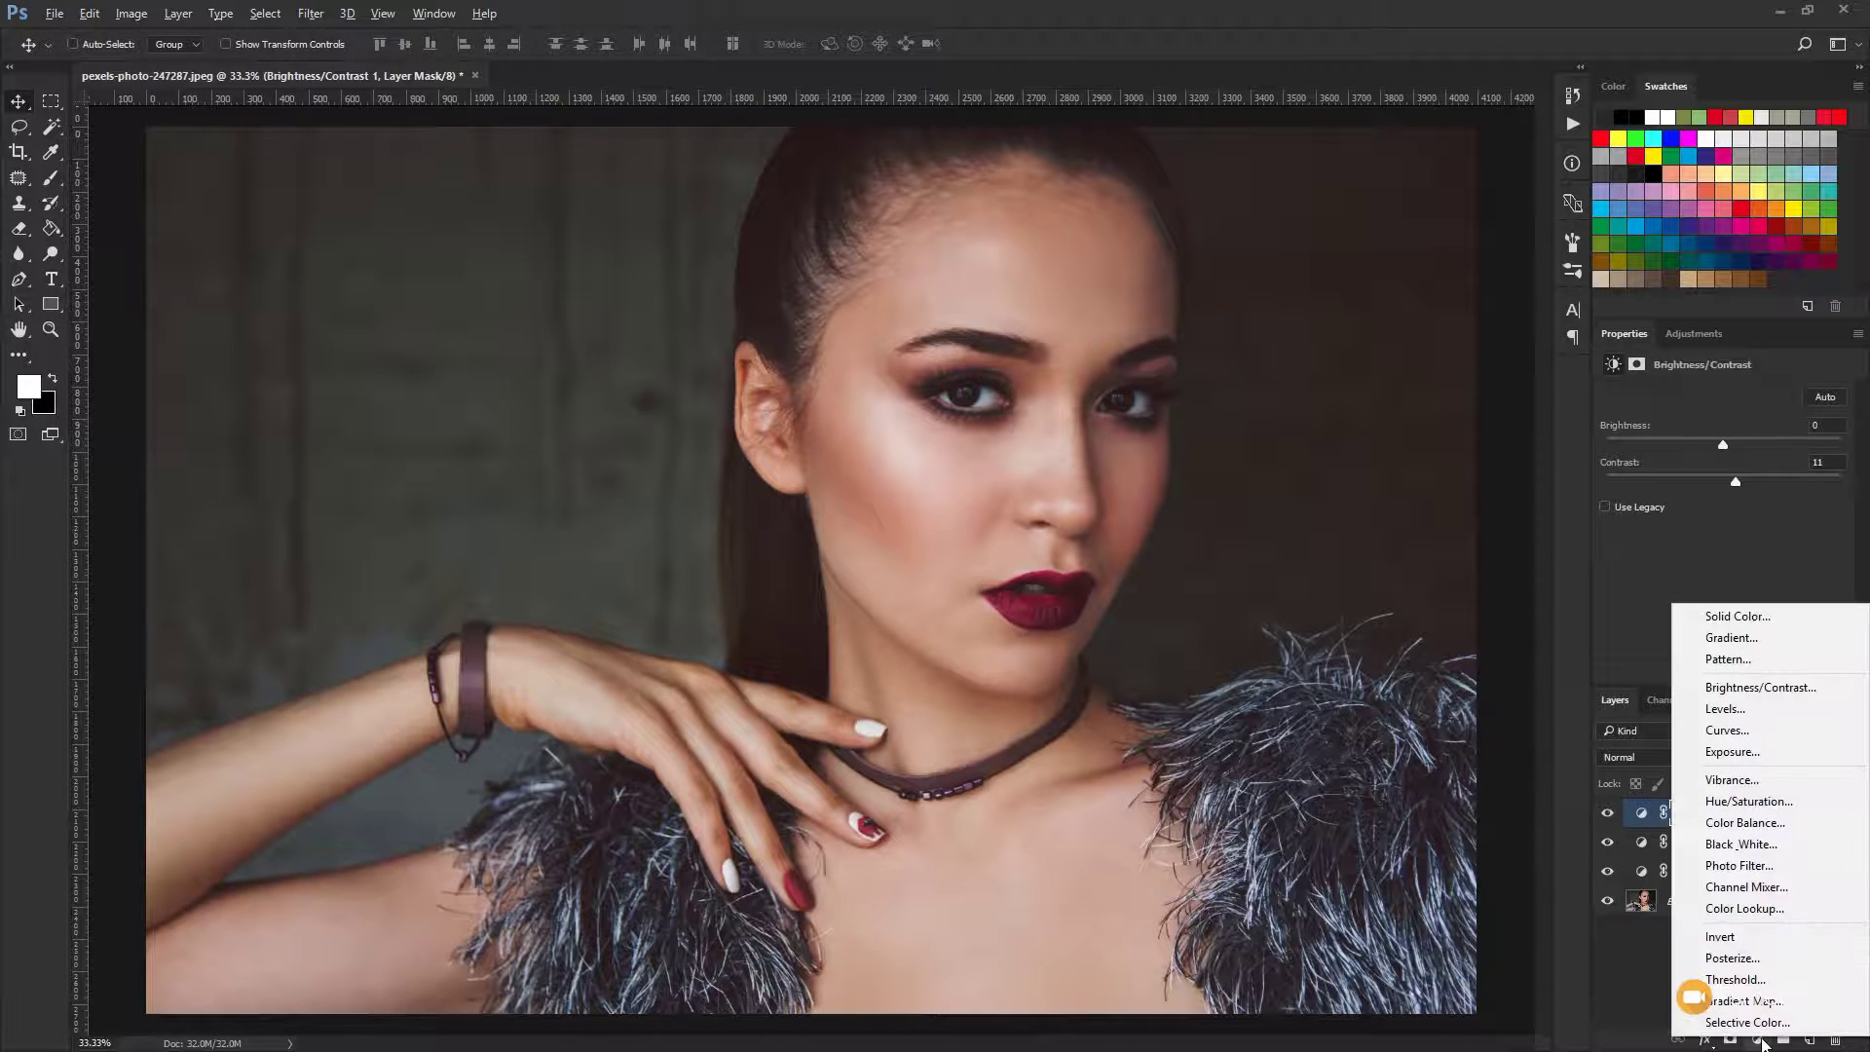
pyautogui.click(1807, 803)
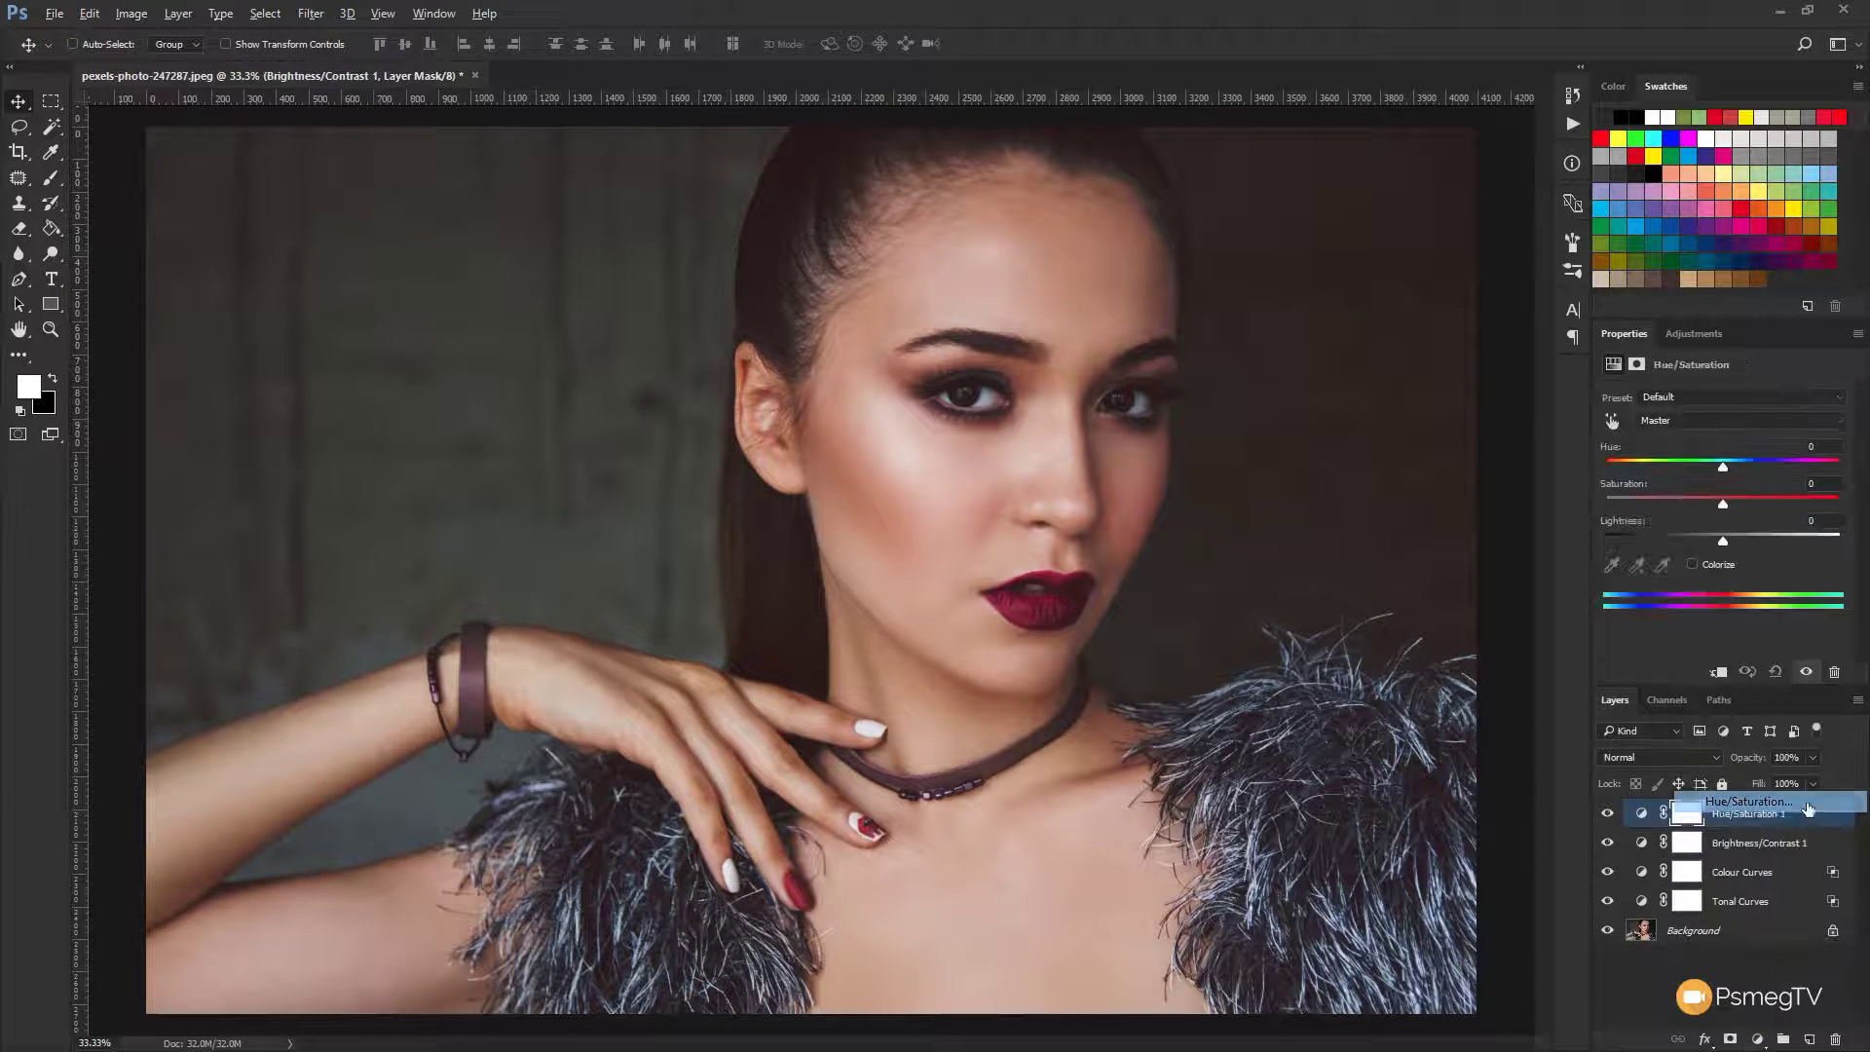
pyautogui.click(1722, 503)
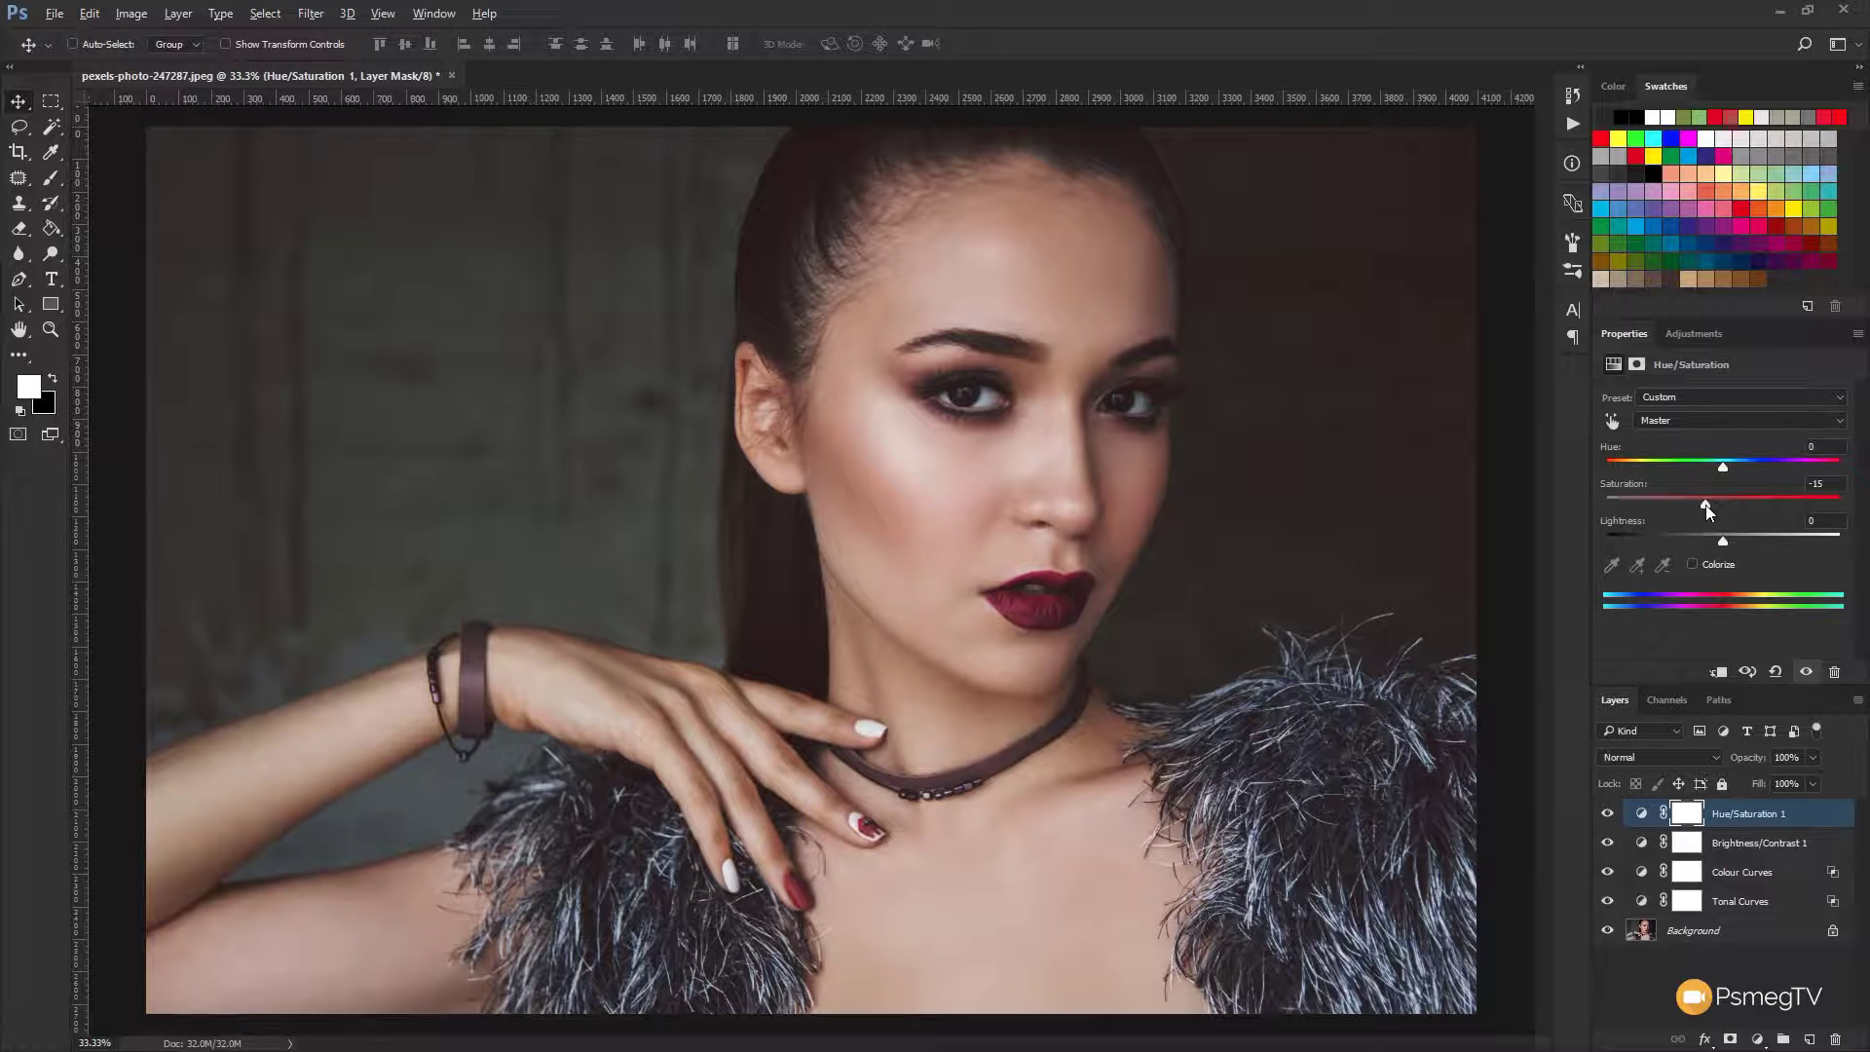
pyautogui.click(1608, 814)
pyautogui.click(1607, 814)
# - Hide all four adjustment layers to view the original photo, and show them again one by one starting with Tonal Curves
pyautogui.click(1626, 972)
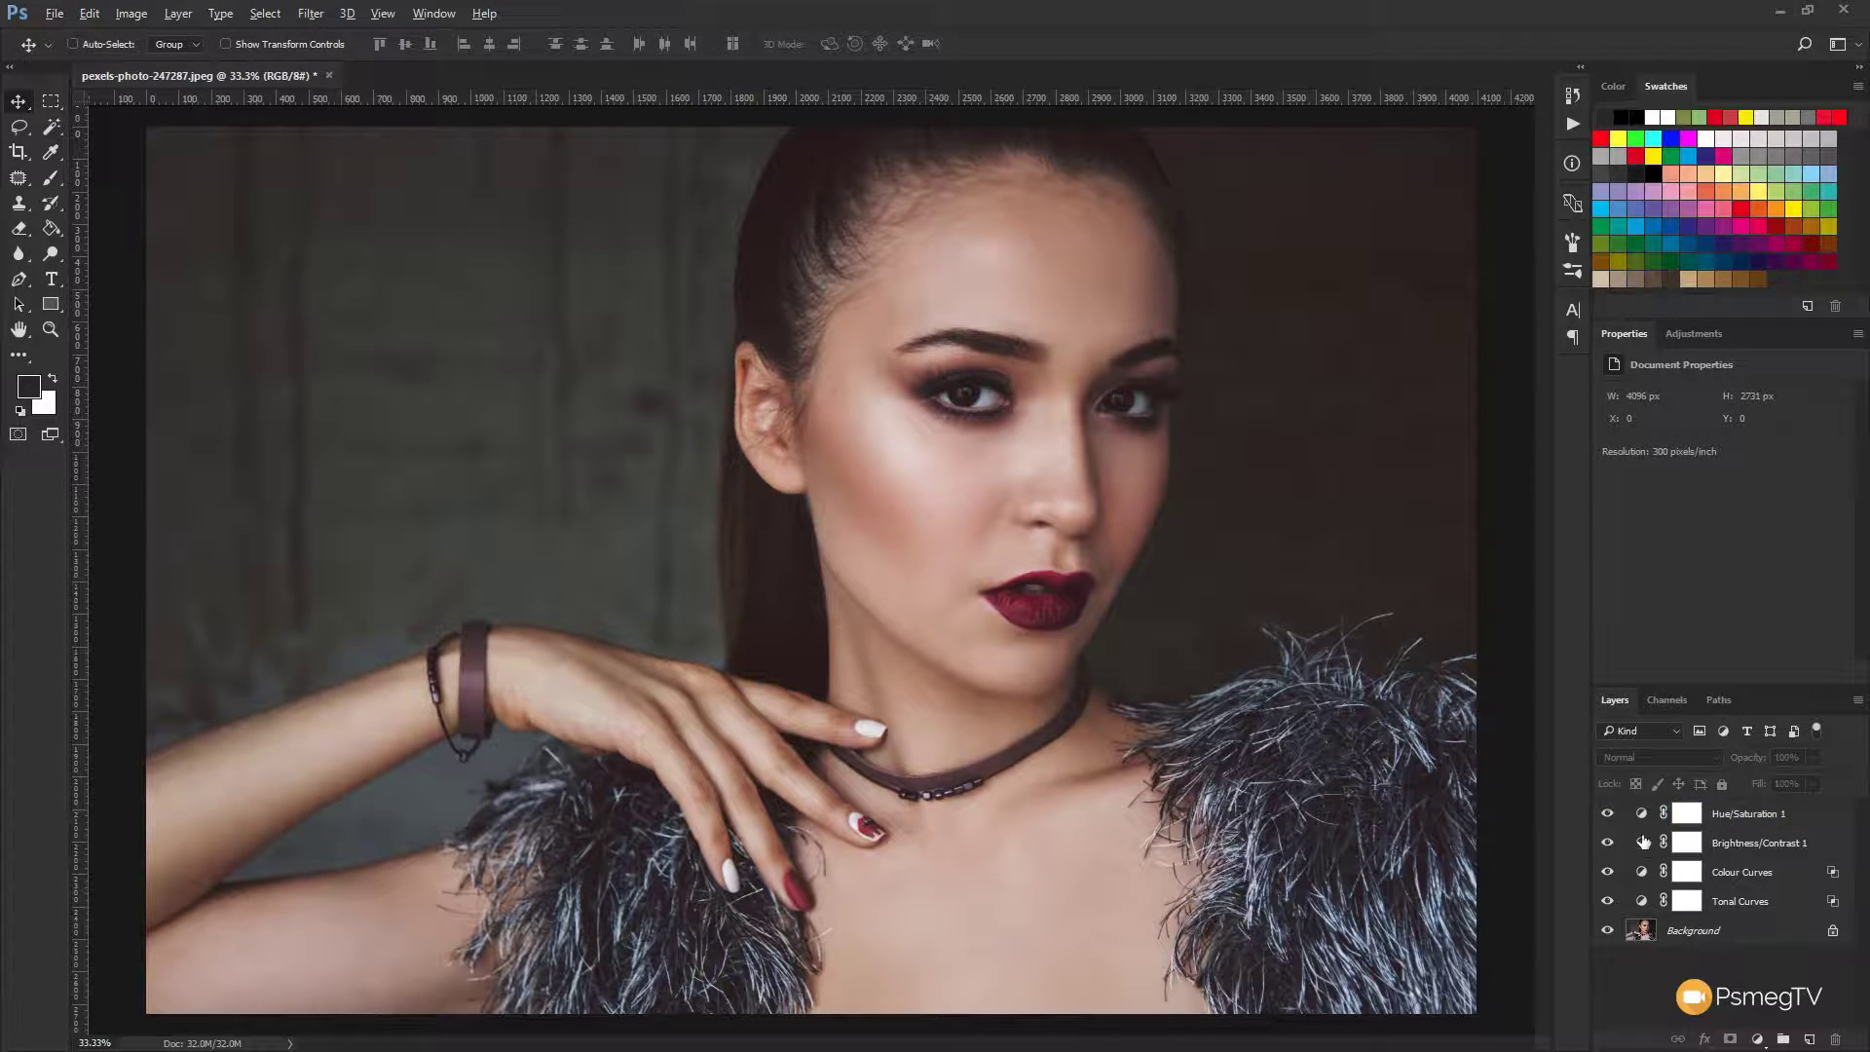
pyautogui.moveTo(1607, 814); pyautogui.dragTo(1607, 903)
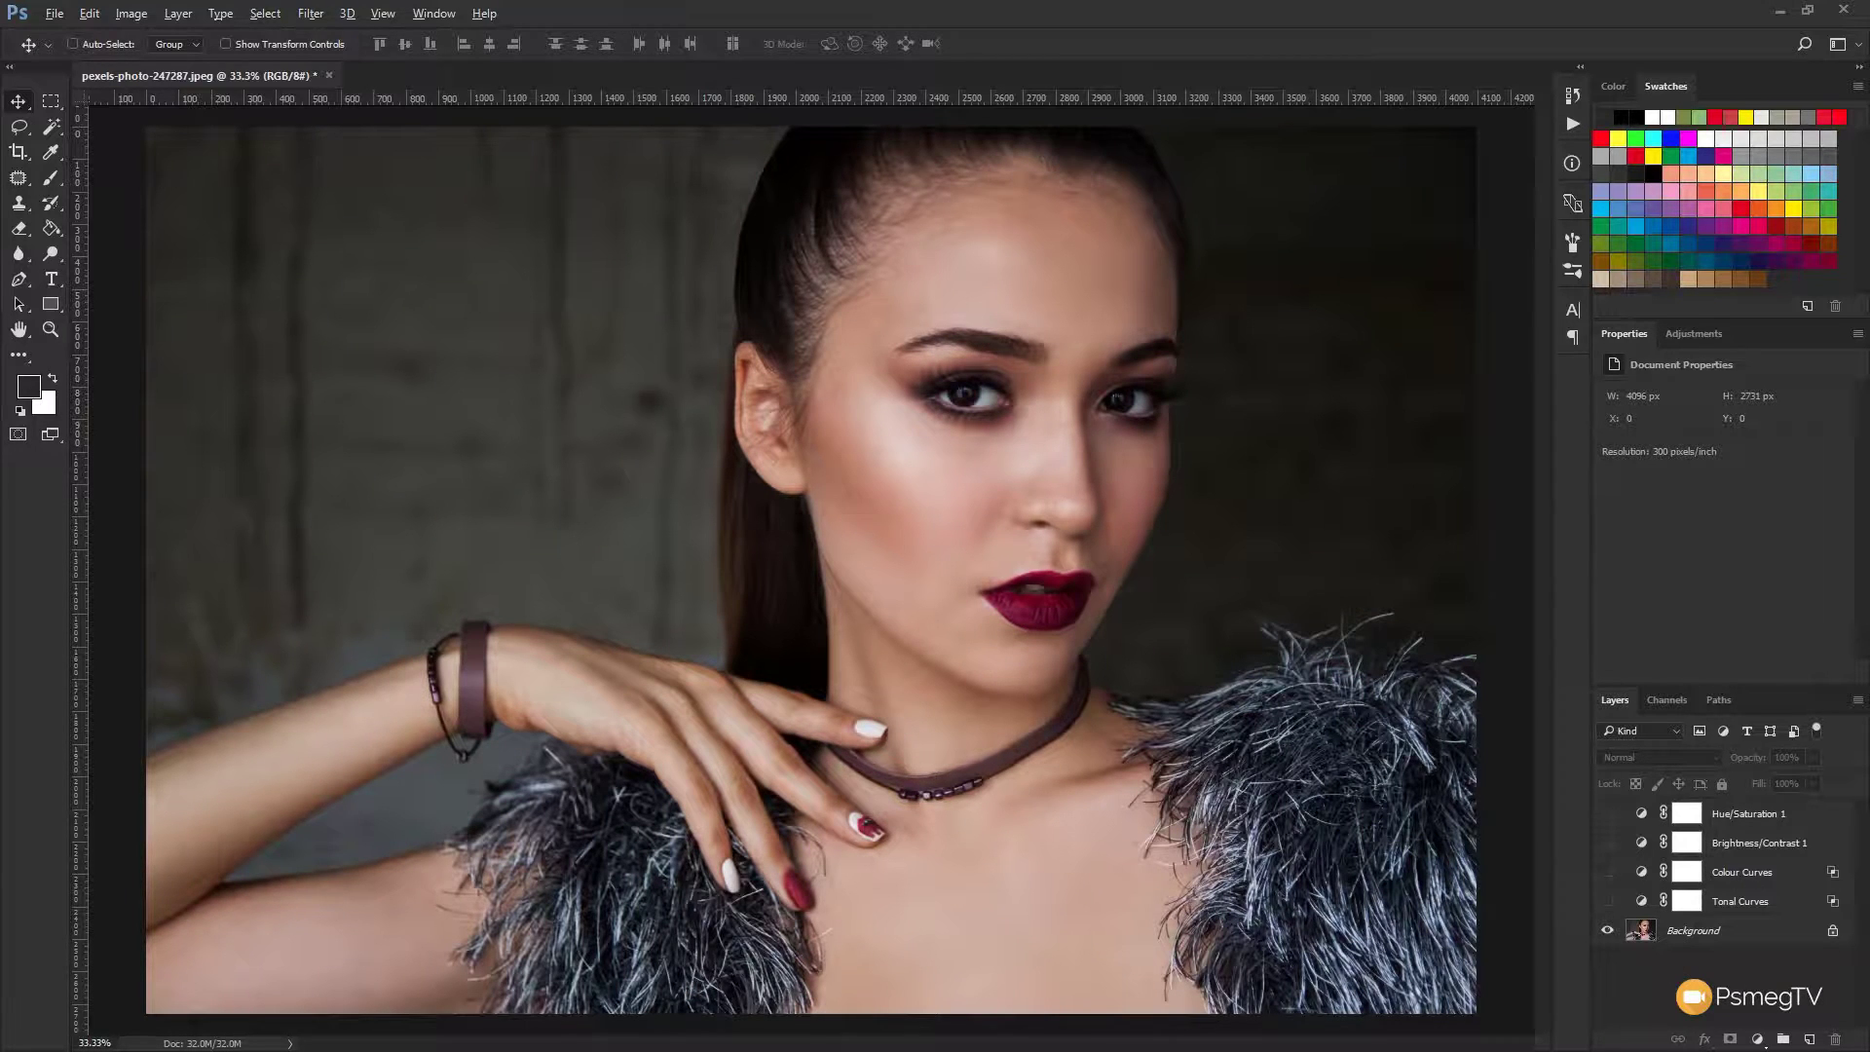
pyautogui.click(1608, 900)
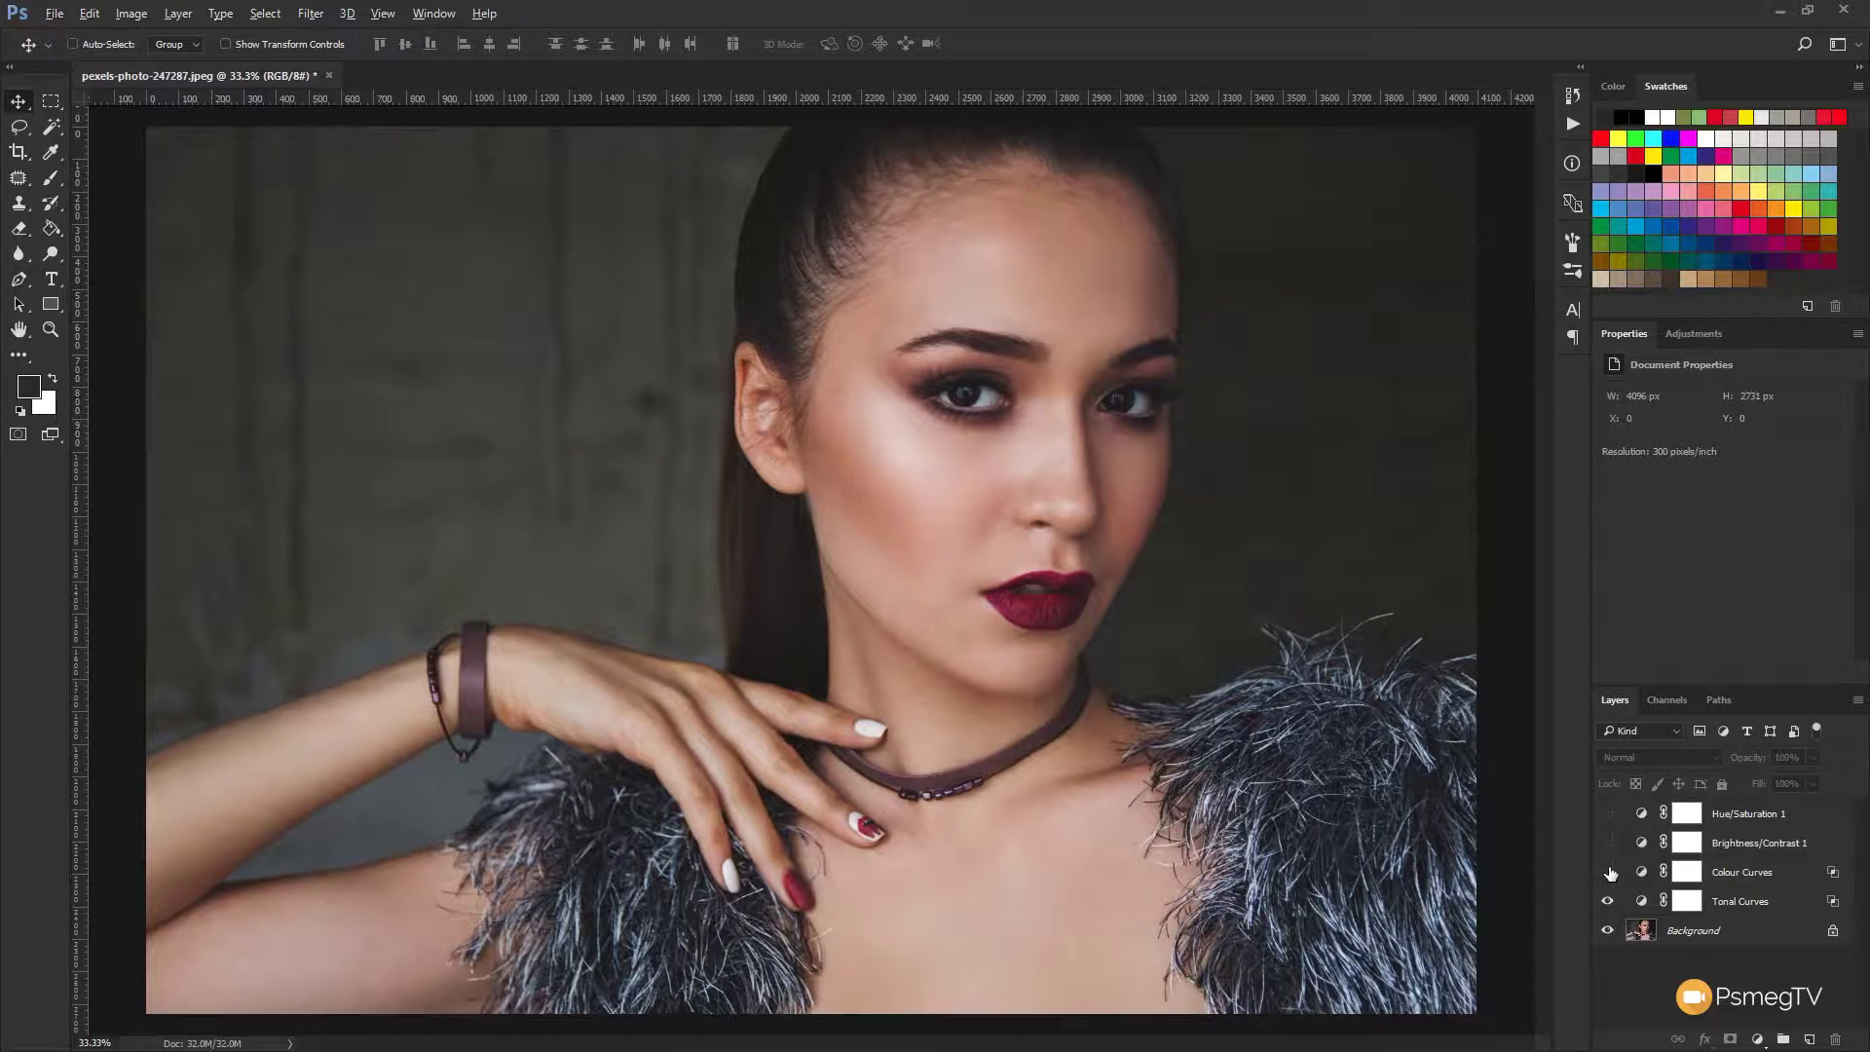